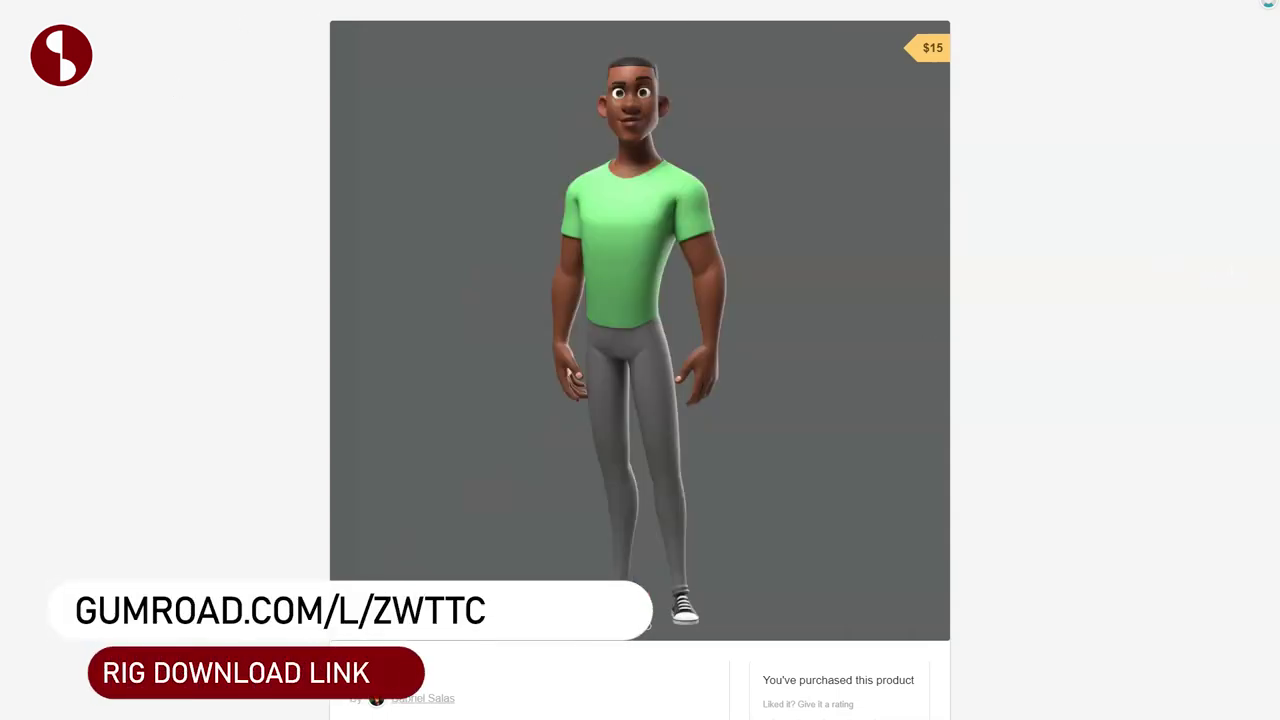
Look over the David Rig product page and browse the rig posts on the Animation Buffet blog
scroll(640, 360, "down", 5)
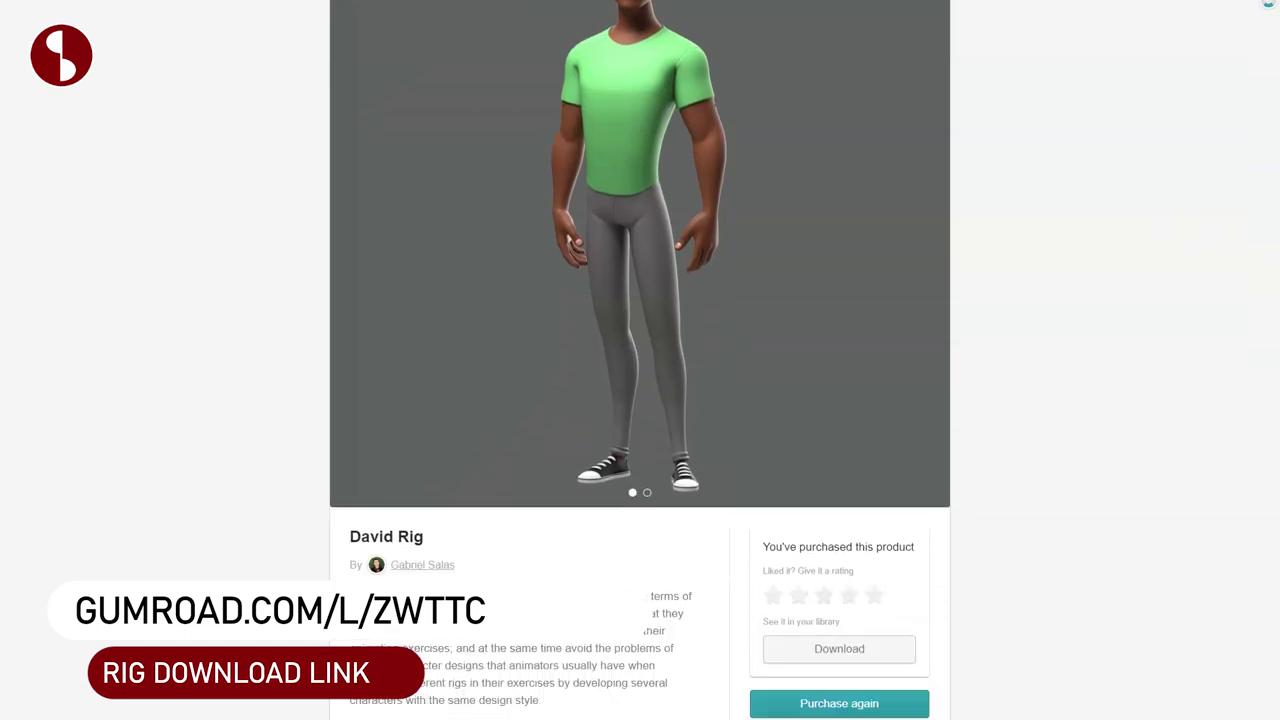
scroll(640, 360, "up", 4)
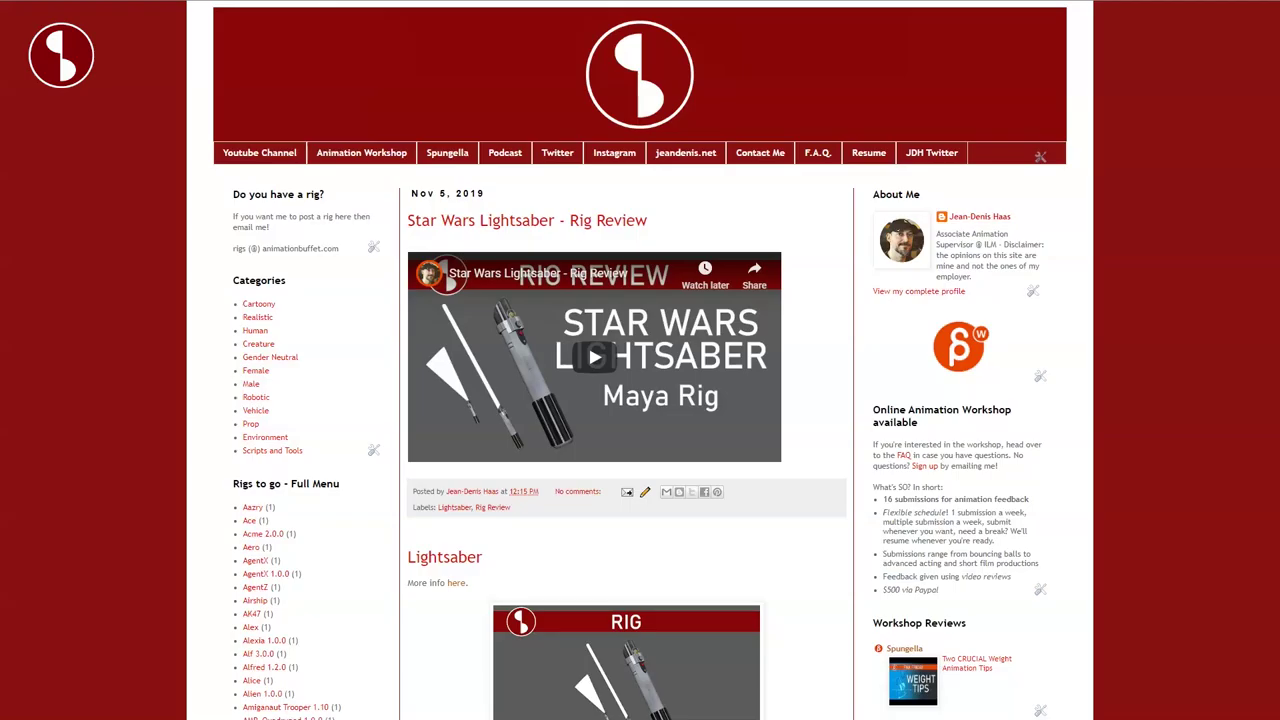
scroll(640, 360, "down", 20)
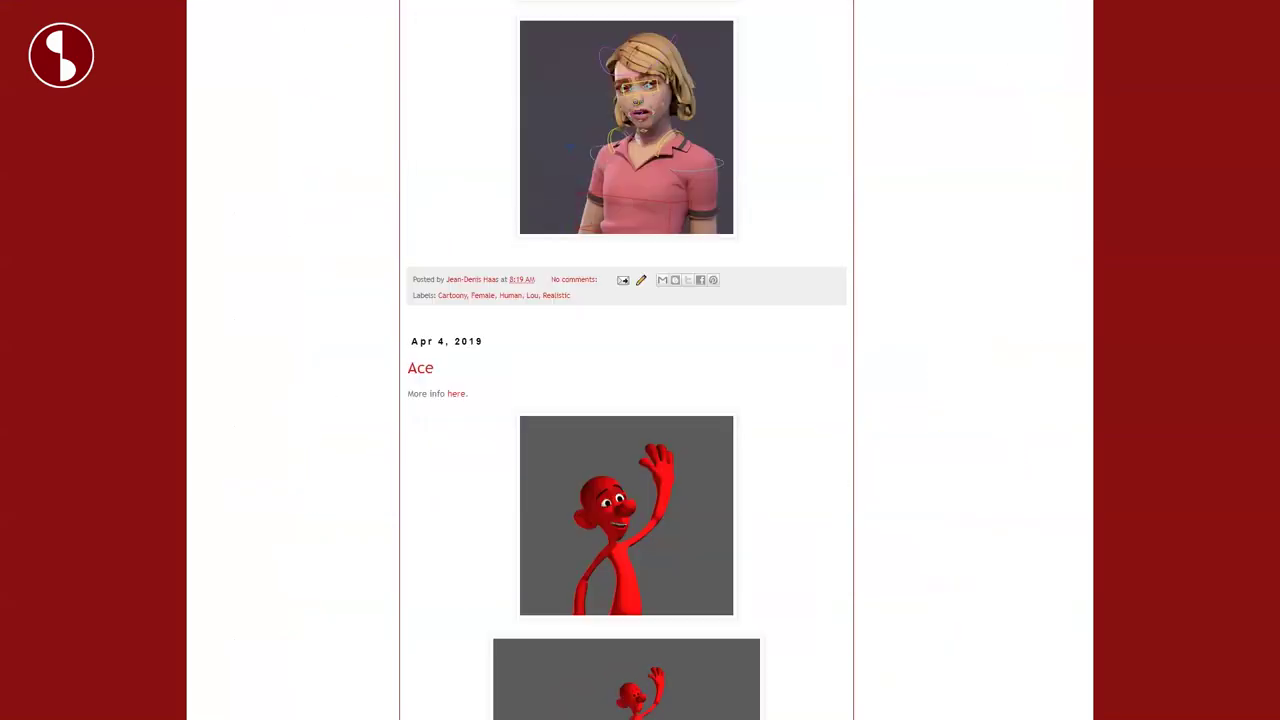
scroll(640, 360, "down", 20)
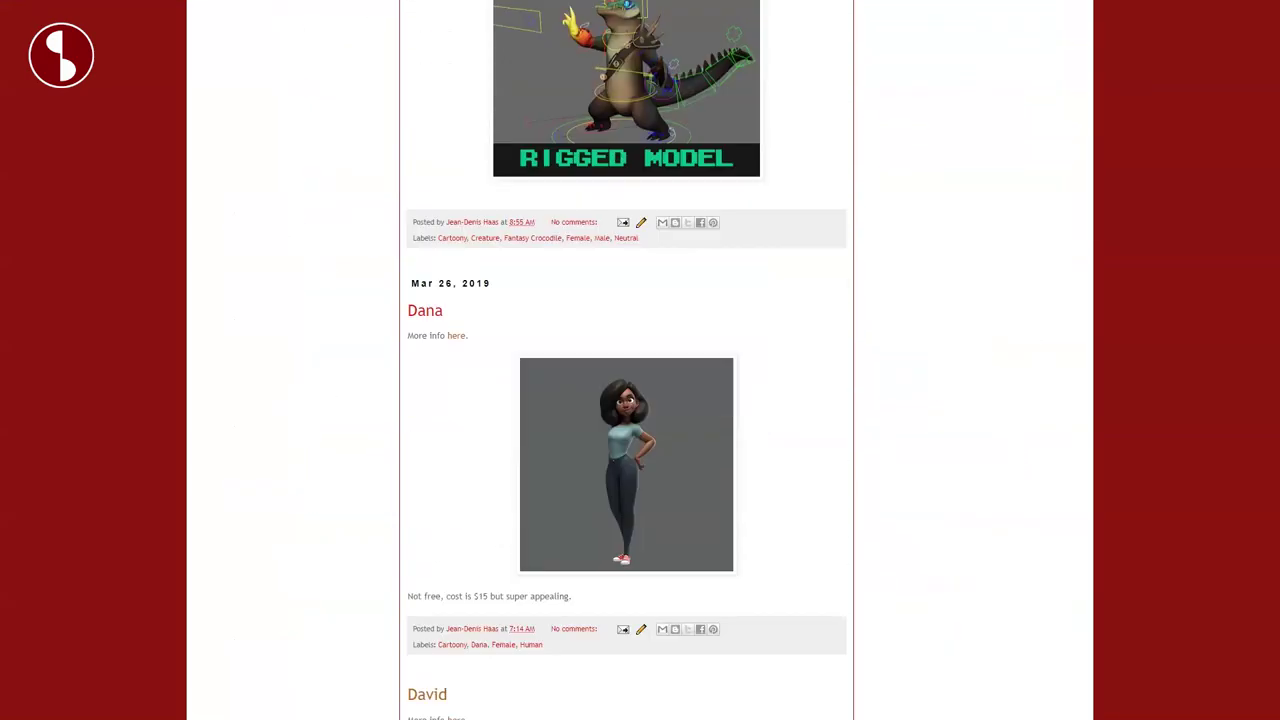
scroll(640, 360, "up", 20)
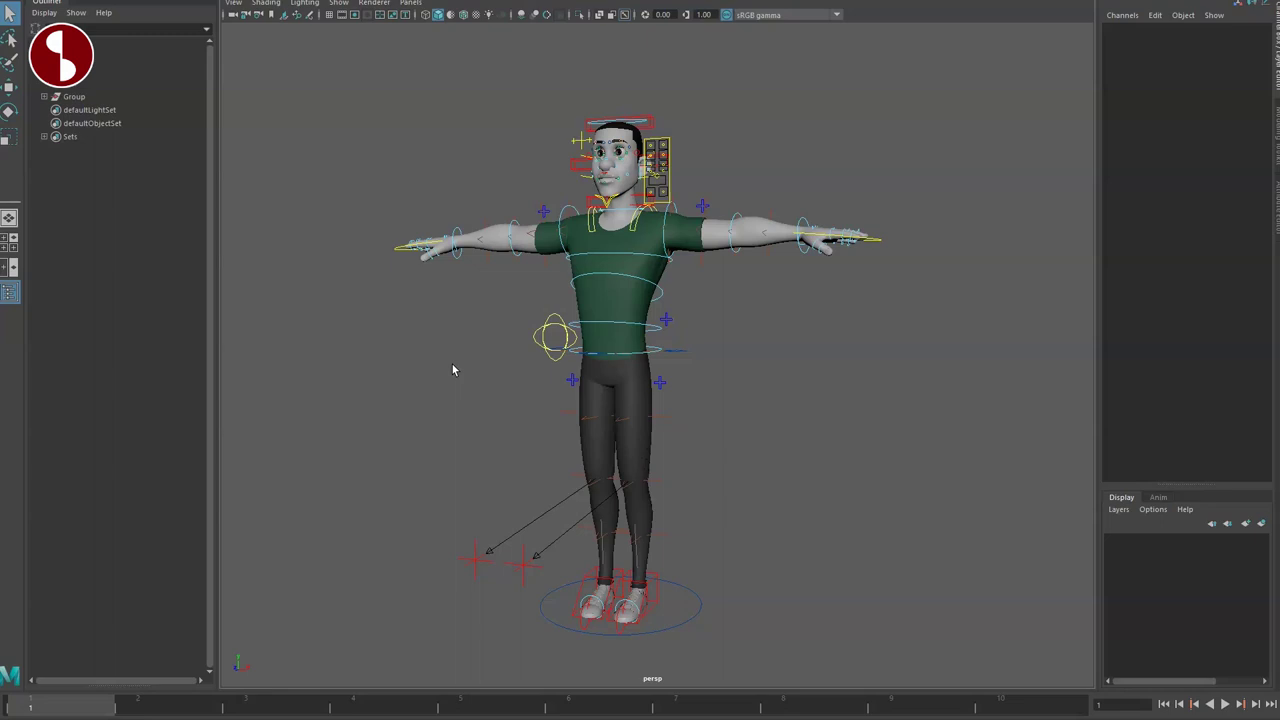
In Maya, close the Hypershade and open the file texture node that drives the Color of the skin material davidSkin_mat
left_click_drag(452, 366, 482, 335, "alt")
right_click_drag(482, 335, 566, 338, "alt")
left_click_drag(566, 338, 528, 364, "alt")
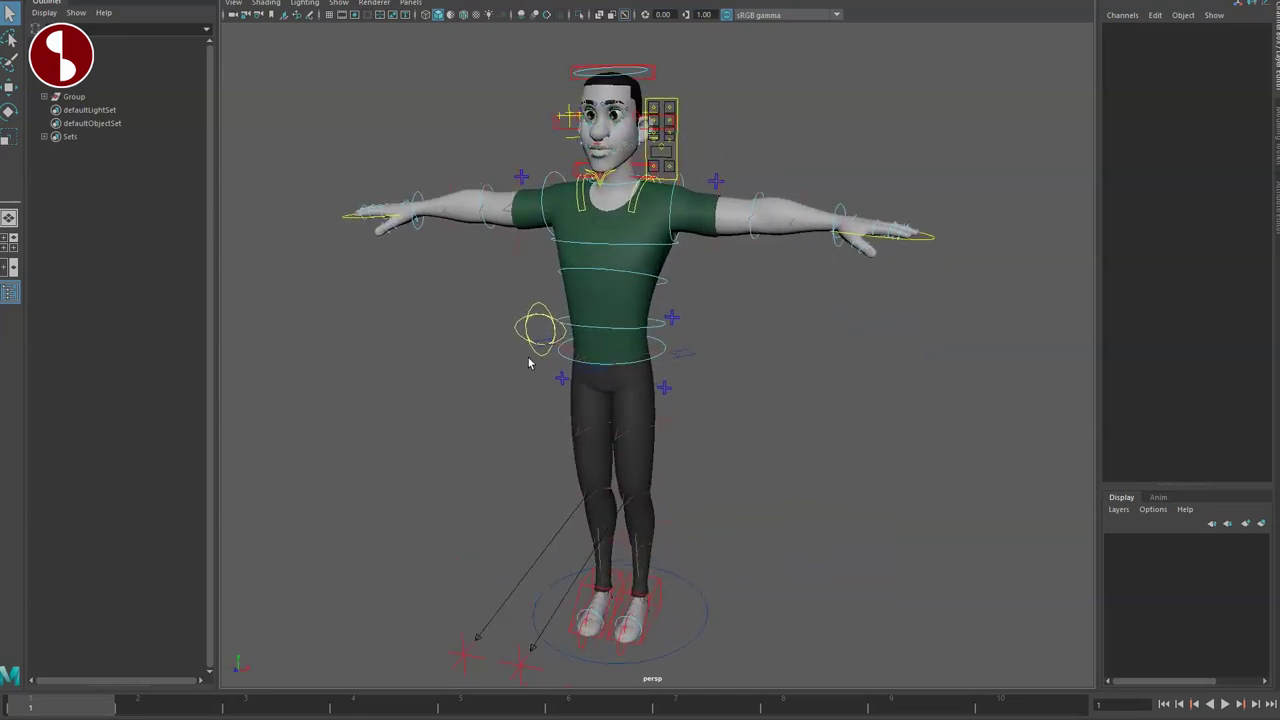
middle_click_drag(528, 368, 569, 379, "alt")
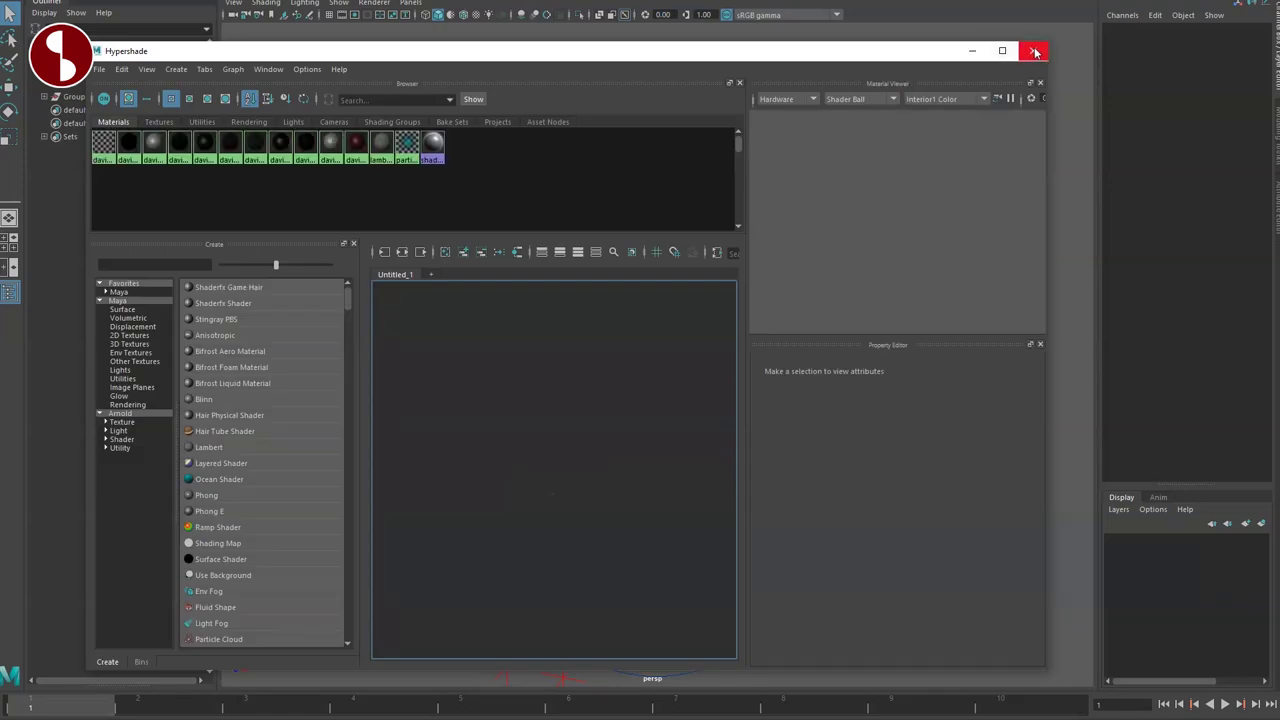
left_click(1036, 53)
left_click(857, 235)
right_click_drag(858, 235, 891, 560)
left_click(1265, 26)
left_click(1265, 26)
left_click(1216, 25)
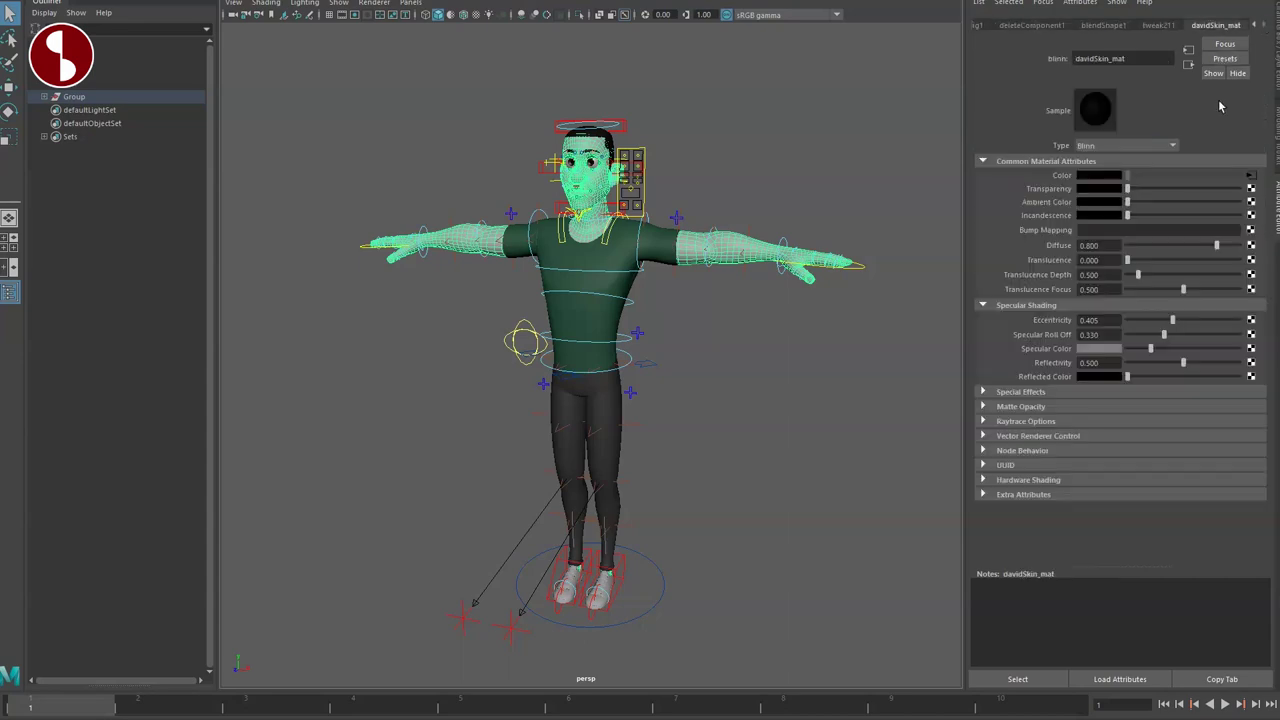
left_click(1251, 176)
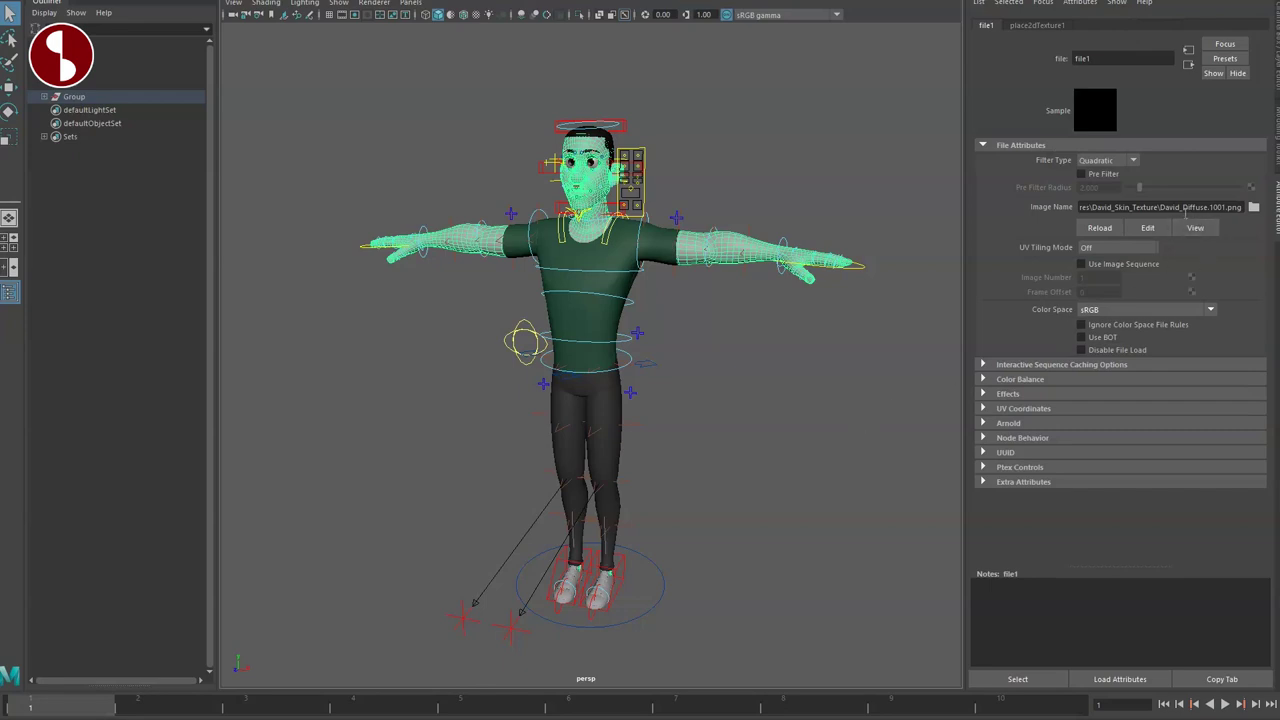
Load David_Diffuse.1001.png from the Textures/David_Skin_Texture folder as the skin's color image
left_click(1253, 207)
left_click(681, 141)
left_click(681, 141)
left_click(681, 141)
left_click(203, 189)
double_click(198, 190)
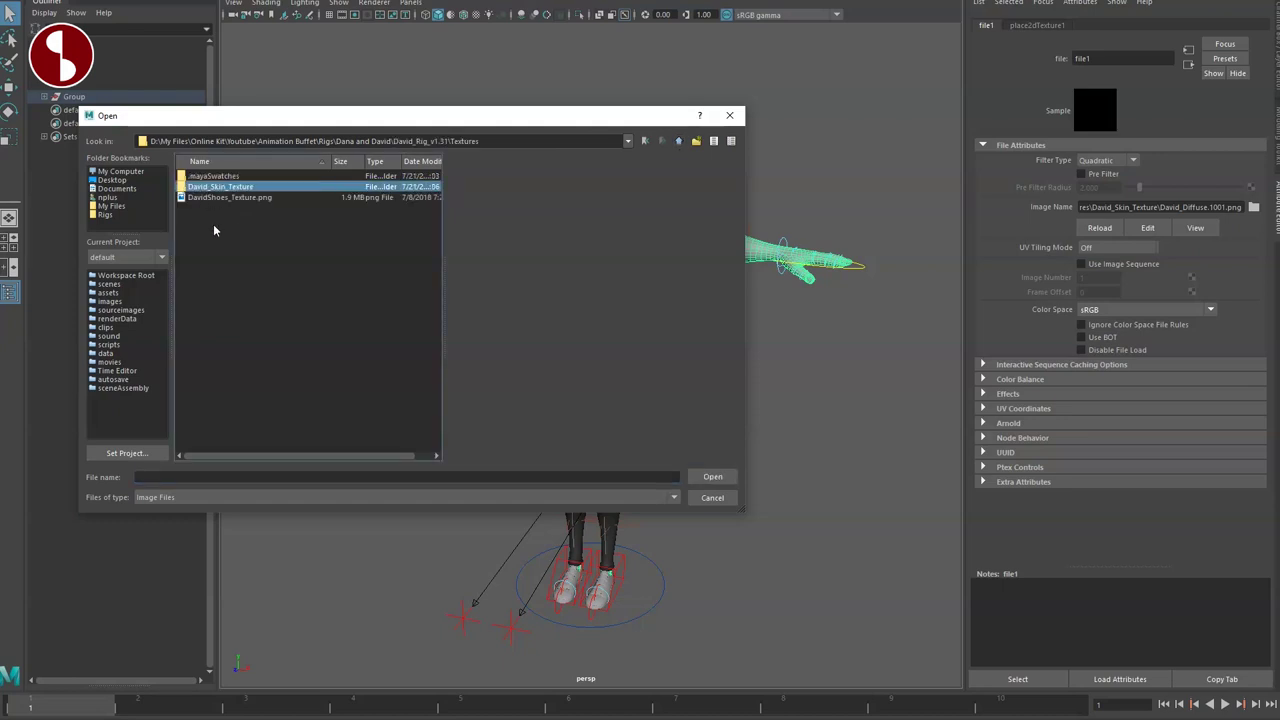
double_click(211, 188)
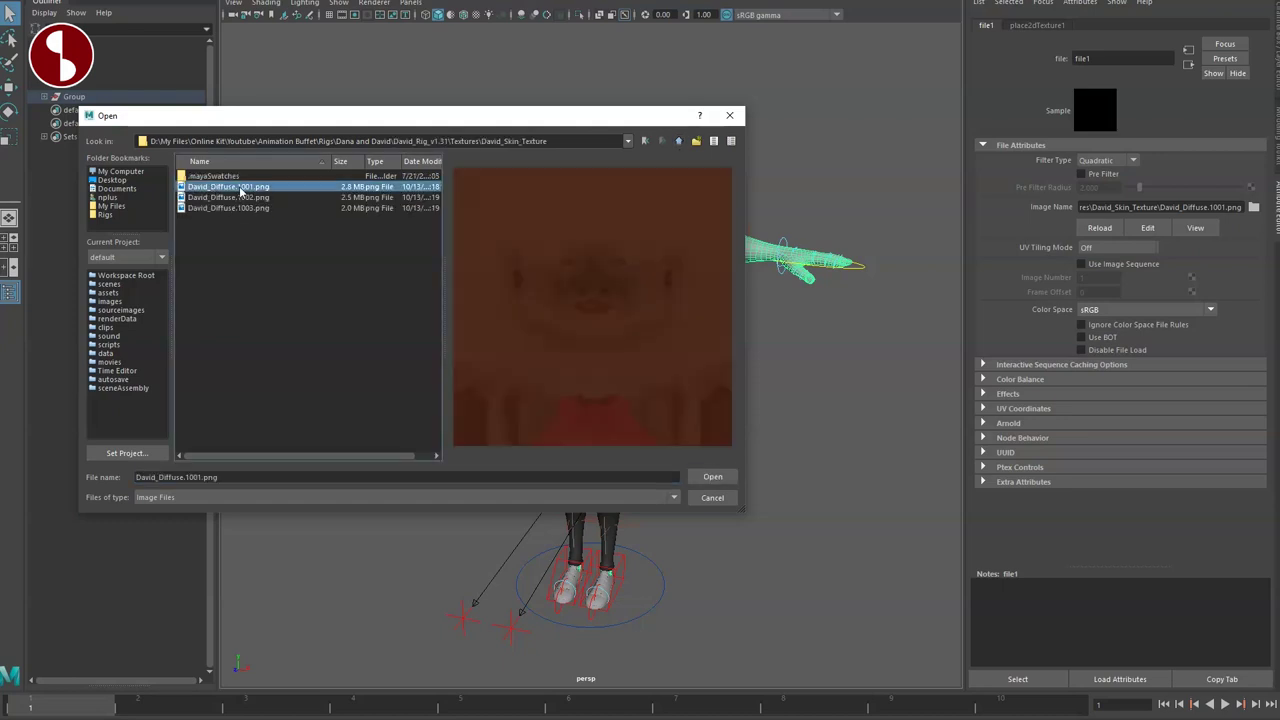
double_click(242, 188)
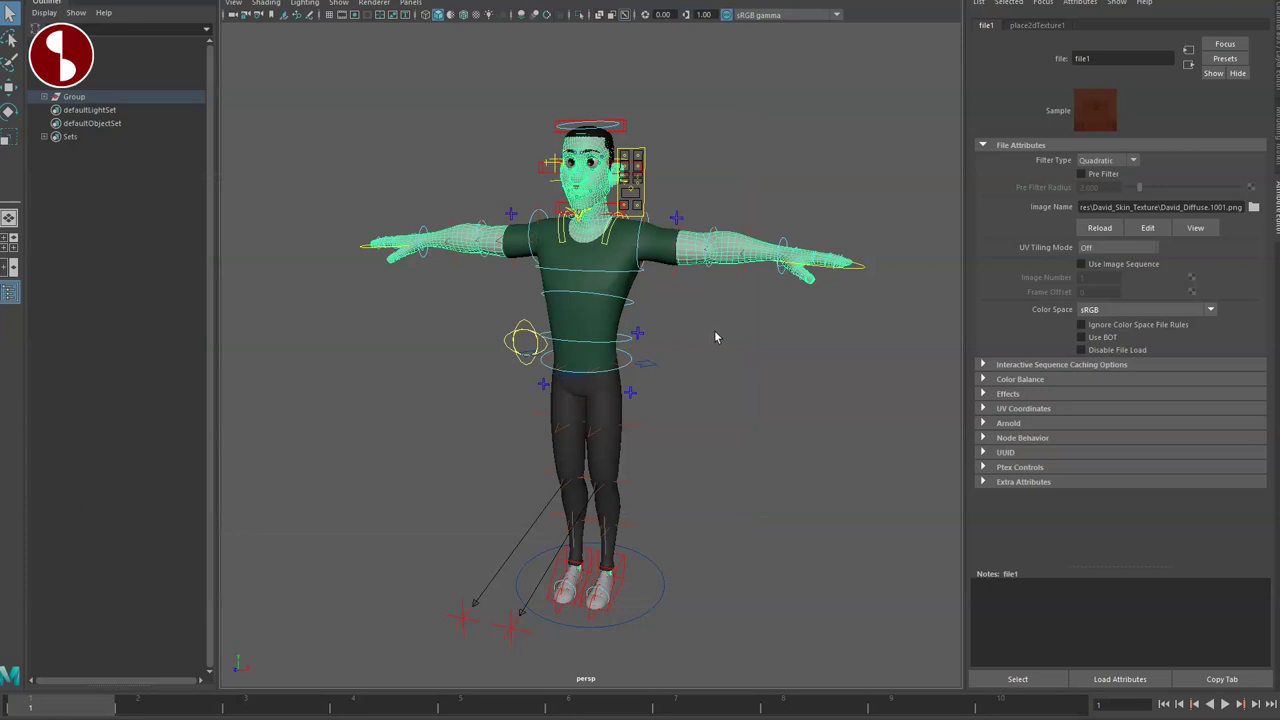
Display the character with texture maps, and show the shirt geometry's channels instead of its attributes
left_click(720, 333)
key("4")
key("6")
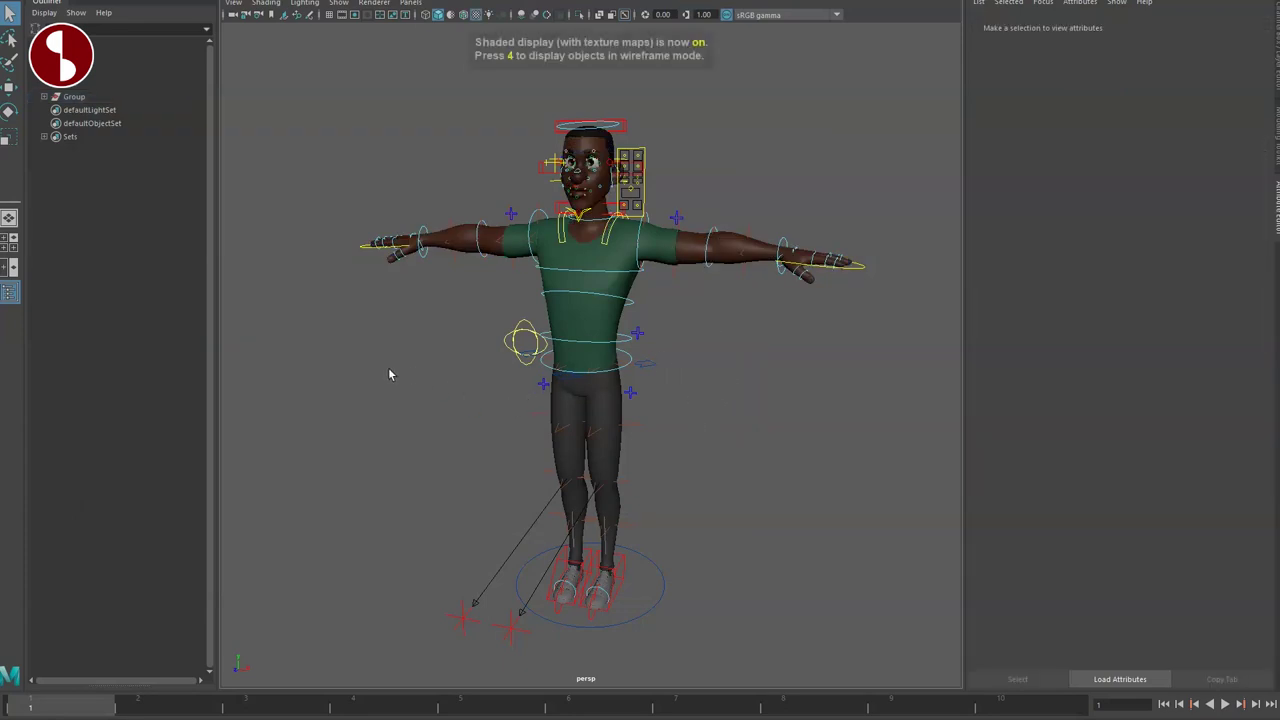
left_click(597, 316)
key("ctrl+a")
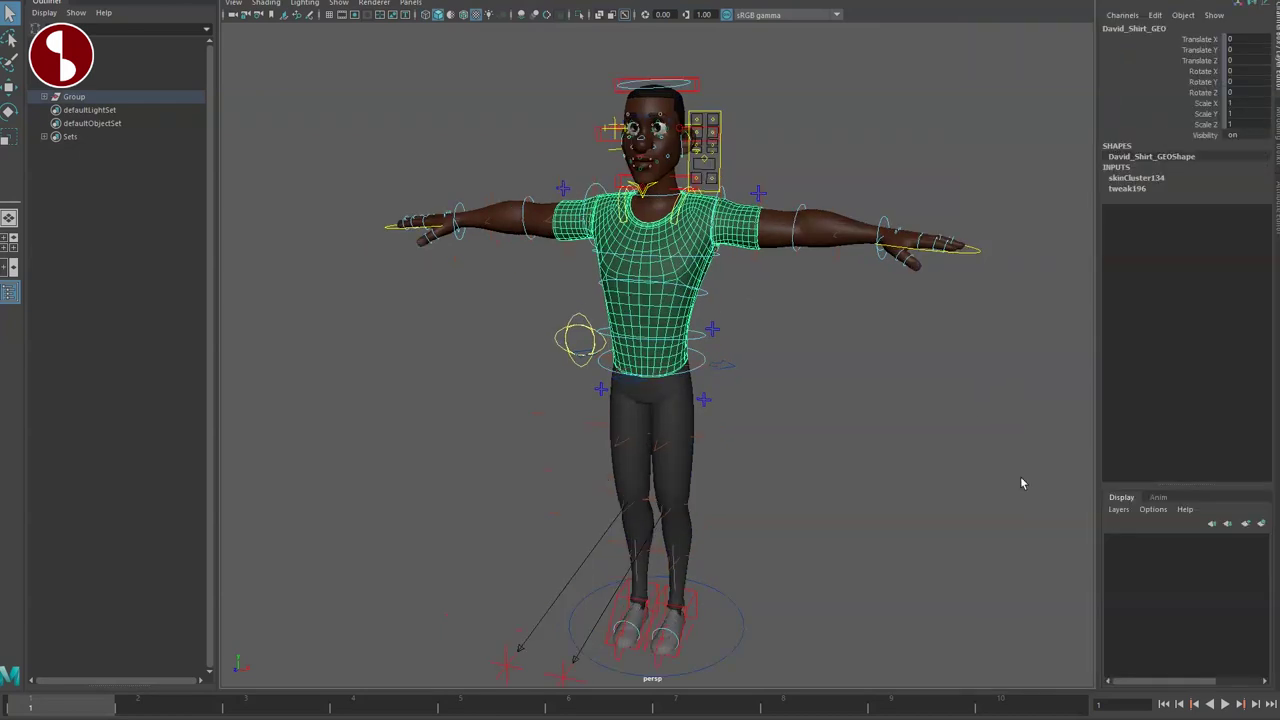
Show only polygons in the viewport and add the character's complete geometry to a new display layer
key("alt+1")
left_click_drag(931, 61, 374, 656)
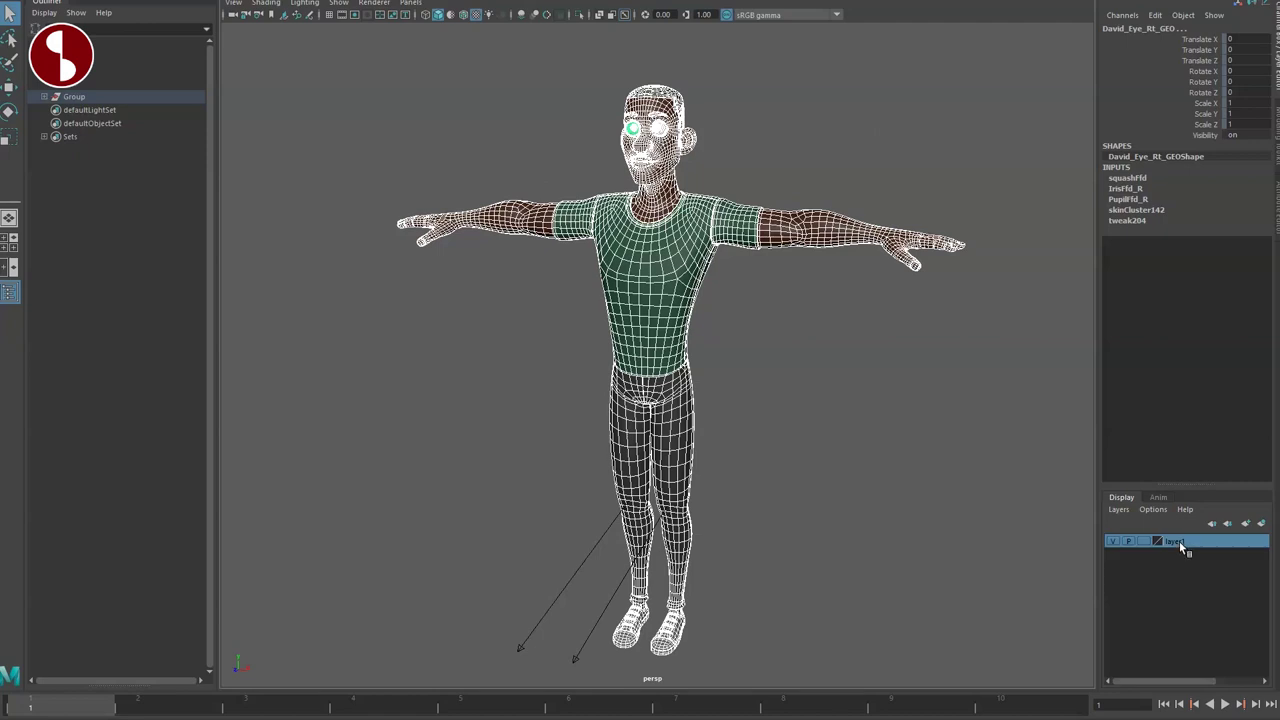
right_click(1175, 546)
left_click(1175, 572)
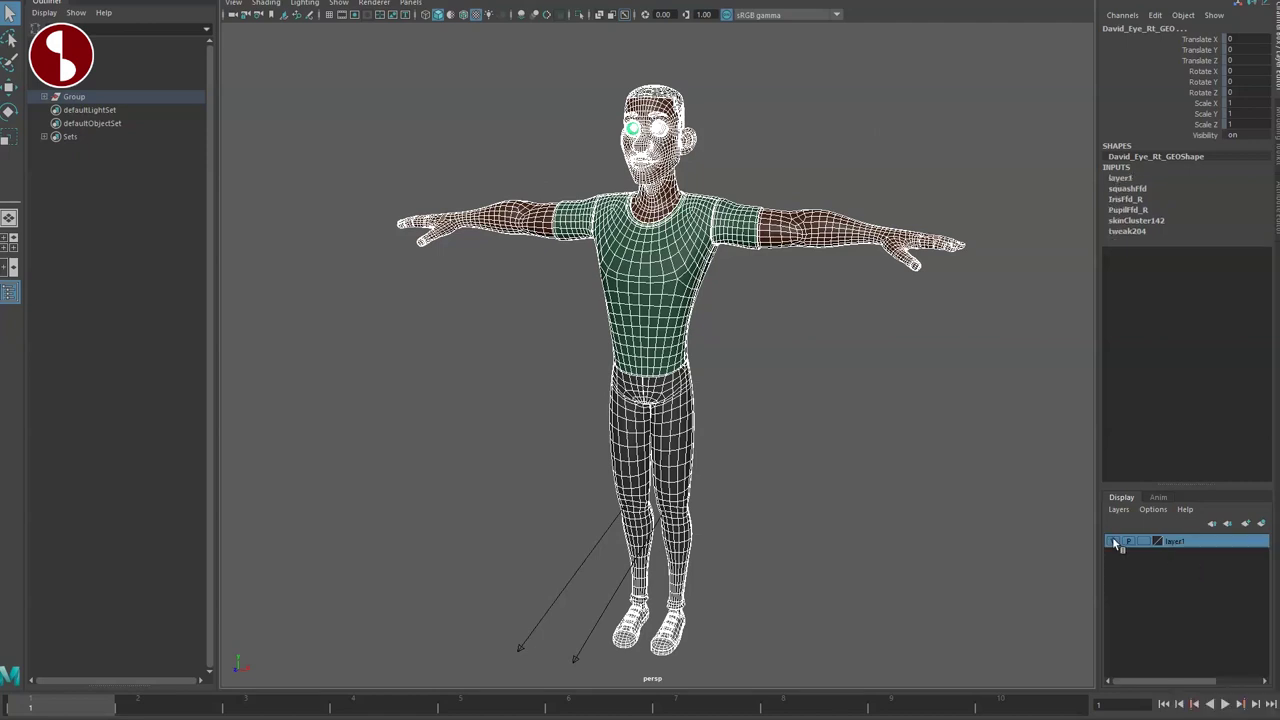
Set the new display layer to Reference and rename it geom
left_click(1114, 541)
left_click(1112, 541)
double_click(1180, 541)
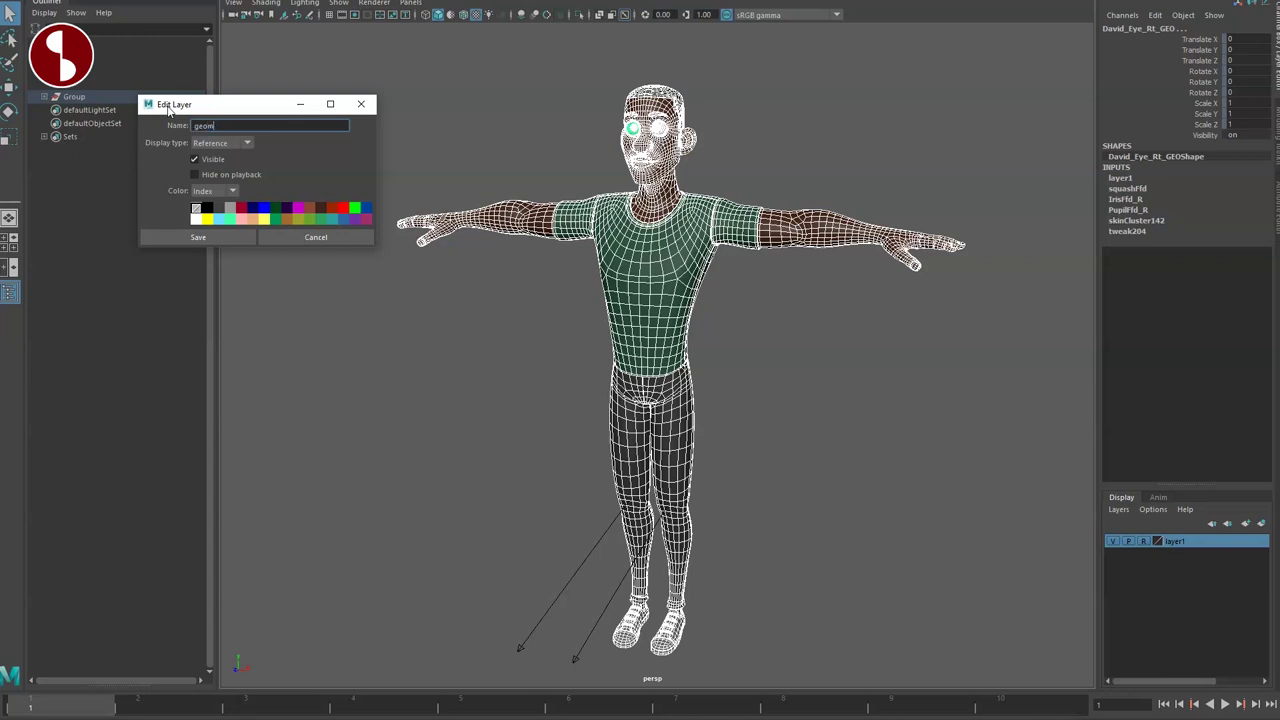
left_click(190, 242)
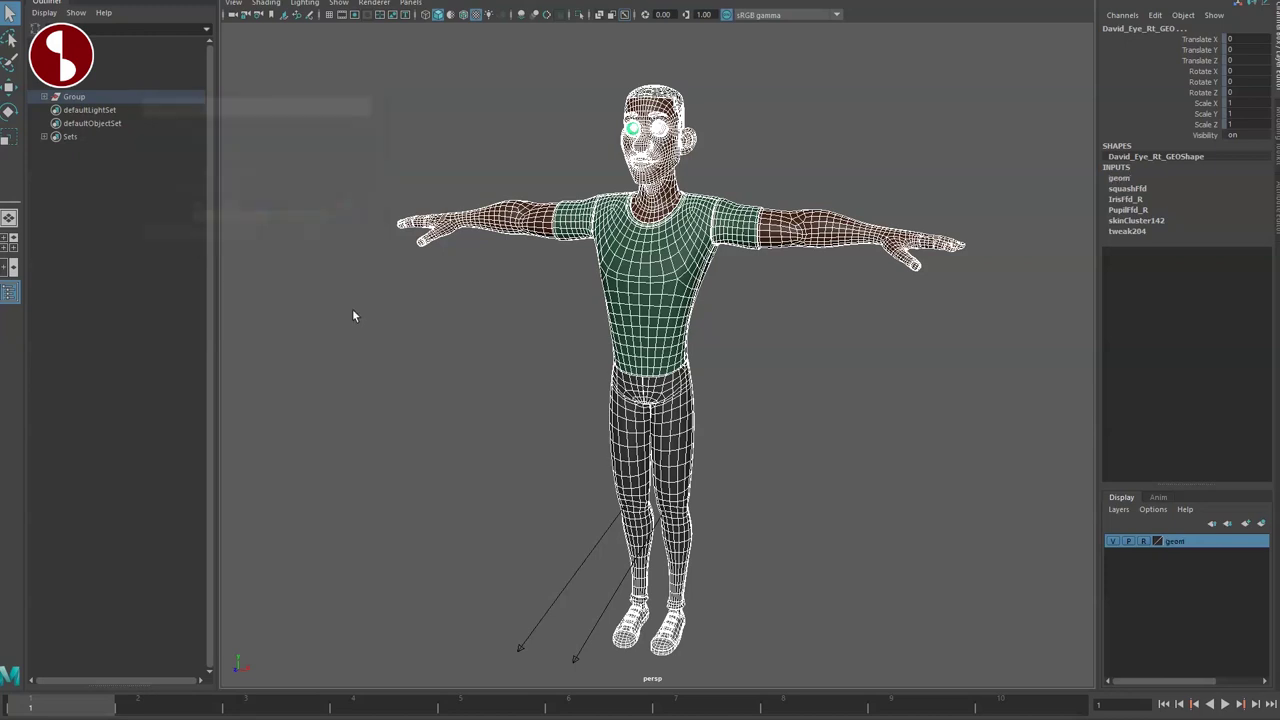
Clear the selection and make NURBS curves visible in the viewport again
left_click(386, 330)
left_click(339, 3)
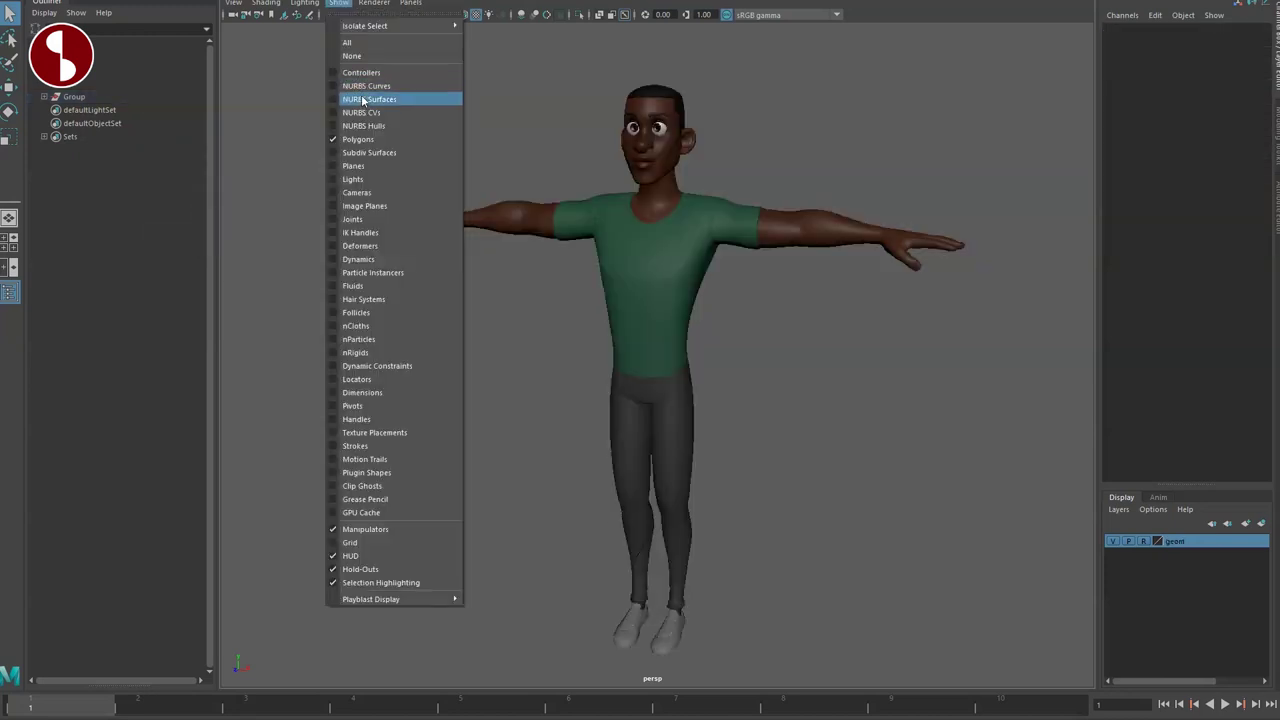
left_click(366, 86)
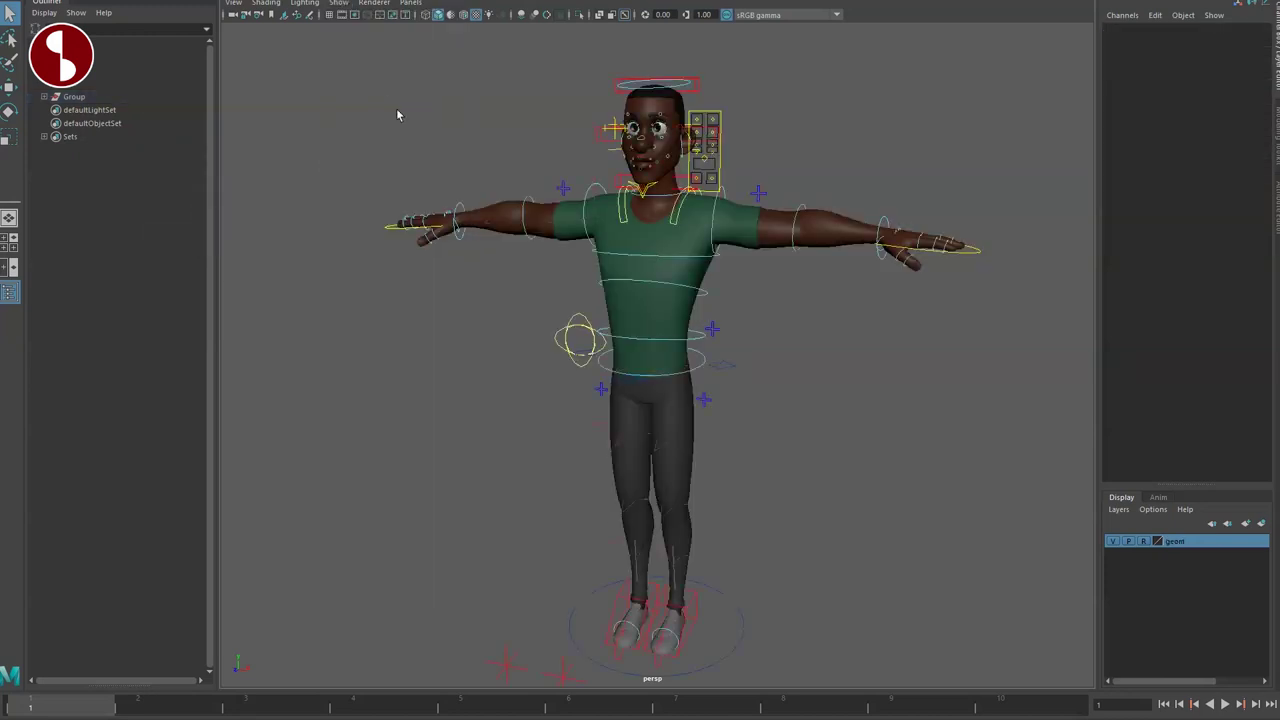
Try moving the left leg's IK foot control upward
left_click_drag(508, 299, 524, 358, "alt")
middle_click_drag(563, 496, 588, 325, "alt")
middle_click_drag(587, 409, 594, 305, "alt")
right_click_drag(640, 305, 632, 430, "alt")
middle_click_drag(612, 384, 570, 430, "alt")
right_click_drag(570, 418, 672, 456, "alt")
left_click(858, 312)
right_click_drag(771, 320, 596, 338, "alt")
middle_click_drag(645, 344, 683, 397, "alt")
key("w")
left_click_drag(748, 440, 744, 336)
Try rotating and moving the left leg's IK foot control, and undo all of its pose changes
left_click_drag(660, 350, 831, 484, "alt")
right_click_drag(831, 484, 660, 430, "alt")
key("e")
left_click_drag(654, 411, 700, 423)
key("w")
left_click_drag(928, 362, 890, 411)
key("ctrl+z")
key("ctrl+z")
key("ctrl+z")
key("ctrl+z")
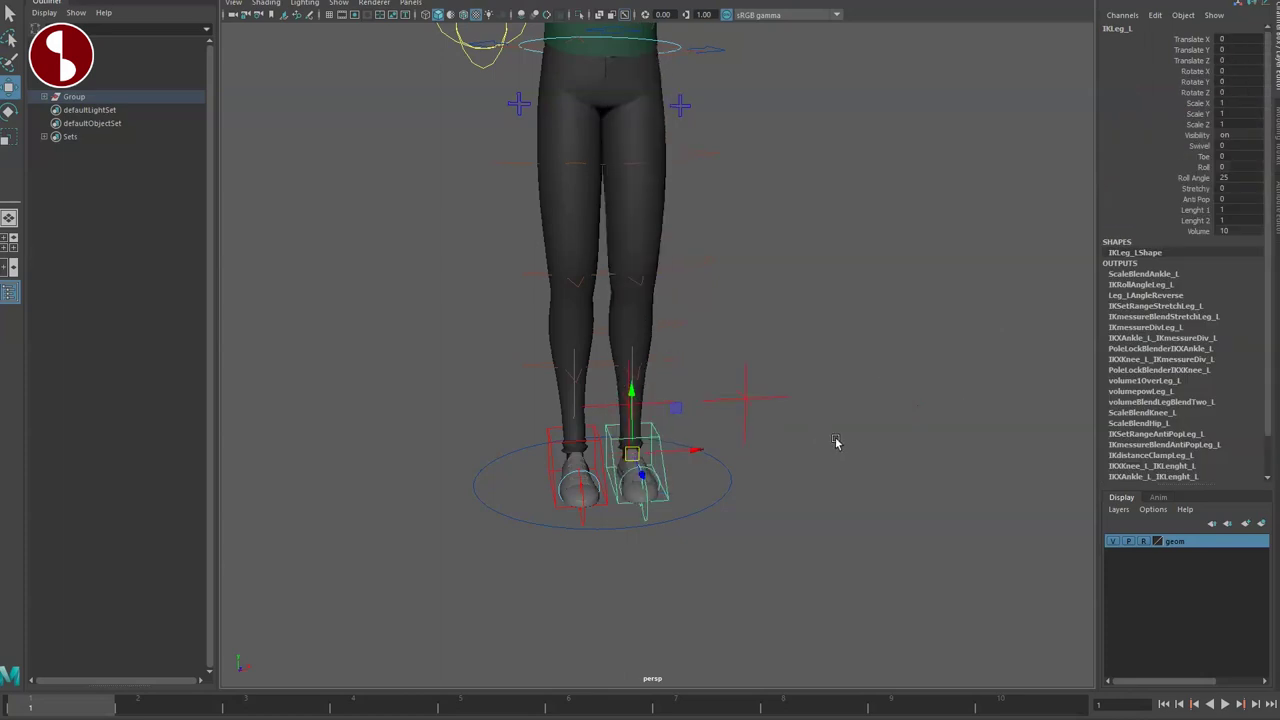
Try the Swivel attribute on the left leg's IK control IKLeg_L and undo the change
left_click(834, 440)
middle_click_drag(606, 474, 659, 402, "alt")
right_click_drag(659, 402, 770, 410, "alt")
left_click_drag(770, 410, 649, 477, "alt")
middle_click_drag(649, 477, 590, 432, "alt")
right_click_drag(590, 432, 754, 466, "alt")
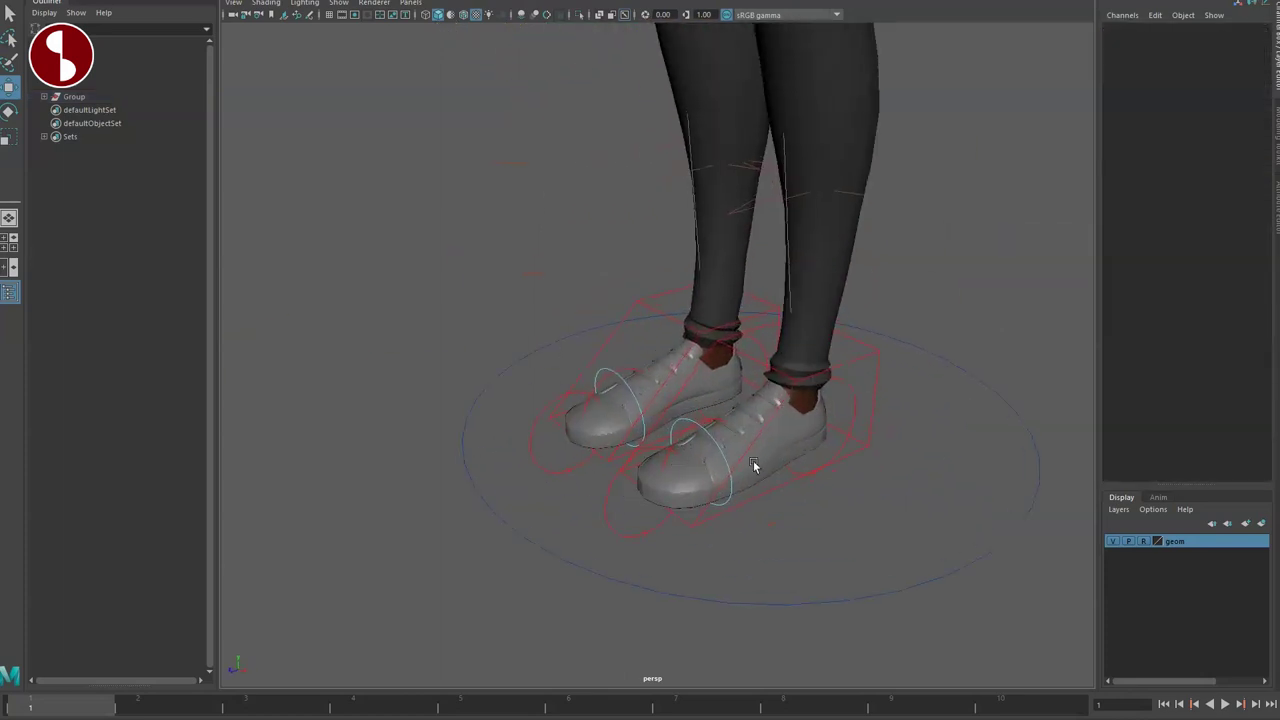
left_click_drag(754, 466, 780, 448, "alt")
left_click(865, 386)
left_click(1175, 147)
mouse_move(1058, 153)
middle_mouse_down()
mouse_move(1026, 171)
mouse_move(1076, 160)
middle_mouse_up()
key("ctrl+z")
Try the Toe attribute on the left leg's IK control, undo the change, and pick the Roll Angle attribute
left_click(1182, 157)
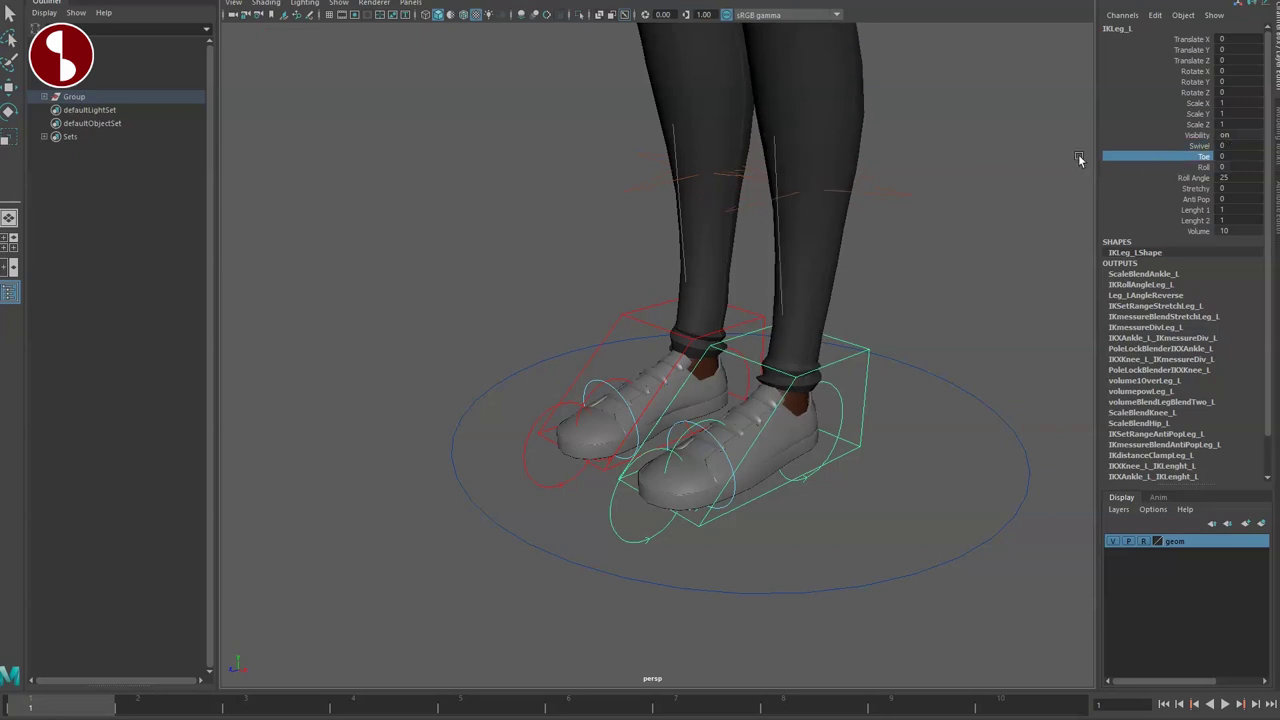
middle_click_drag(979, 172, 860, 167)
left_click(1145, 168)
key("ctrl+z")
left_click(1164, 178)
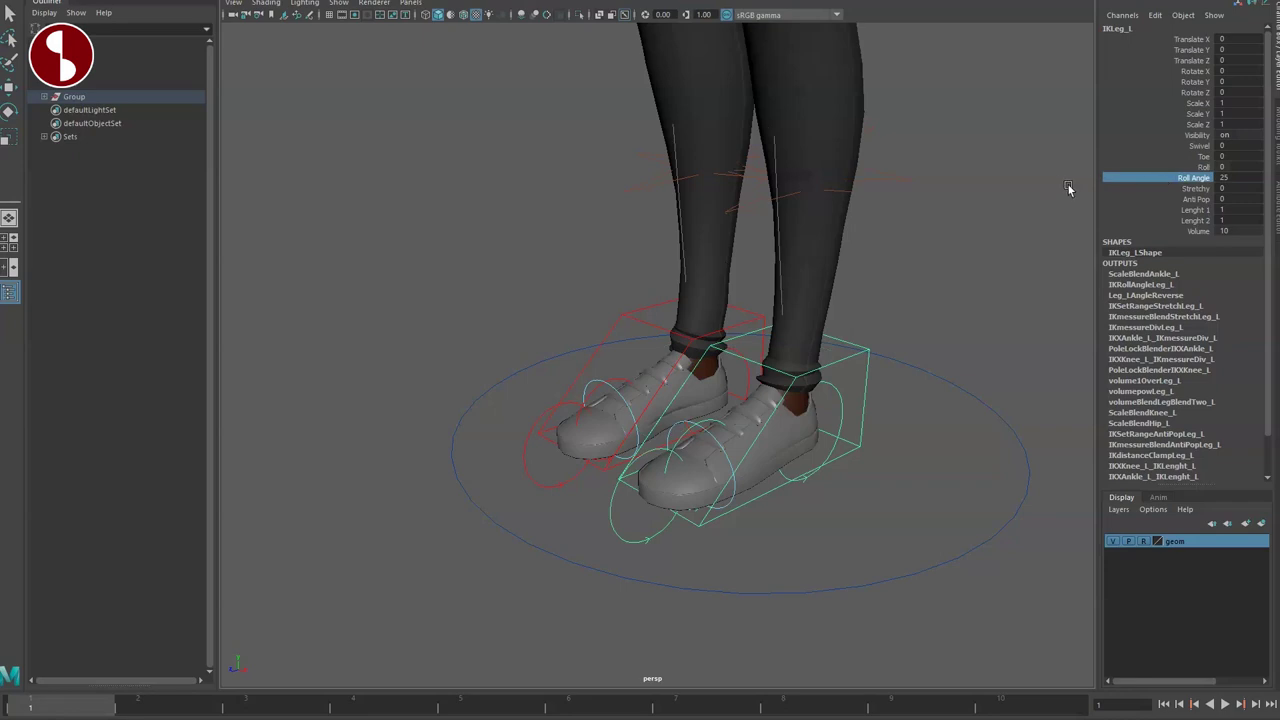
Try lengthening the left leg with Lenght 1 and Lenght 2 at about 1.6, undo it, and deselect the control
left_click(1166, 189)
left_click(1168, 201)
left_click_drag(1160, 212, 1169, 221)
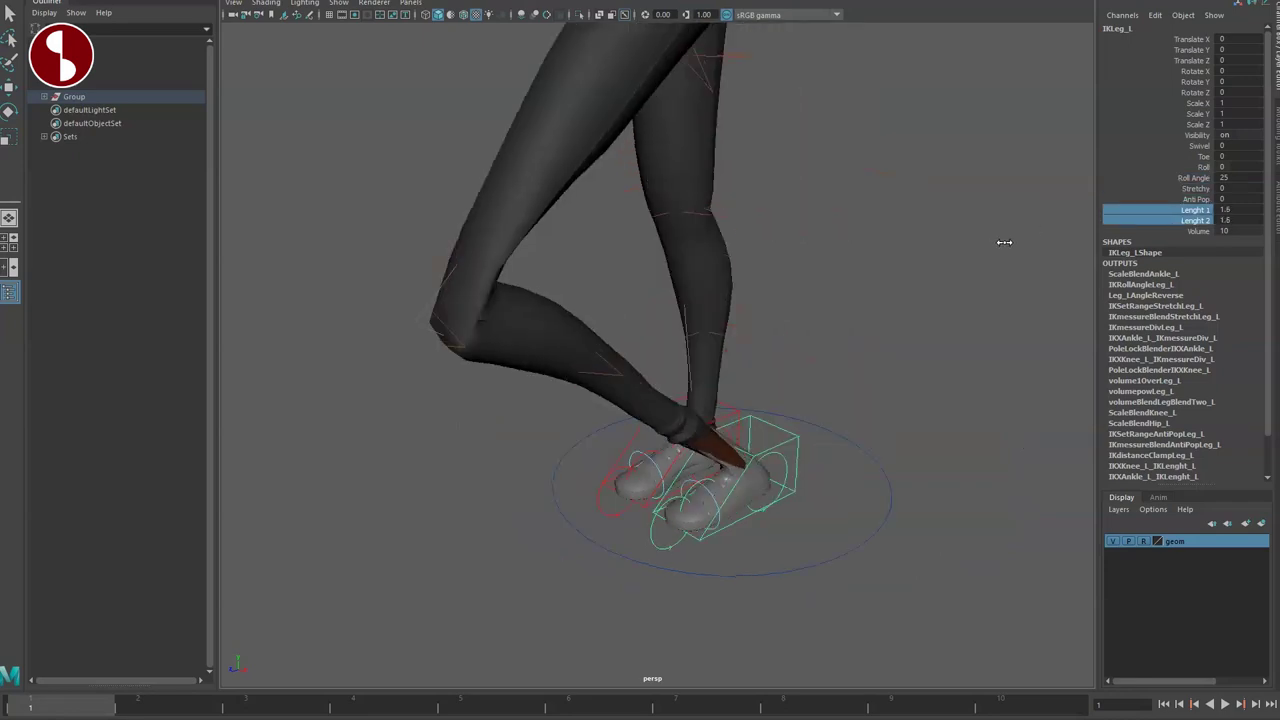
middle_click_drag(1004, 242, 1005, 241)
key("ctrl+z")
key("w")
left_click(740, 326)
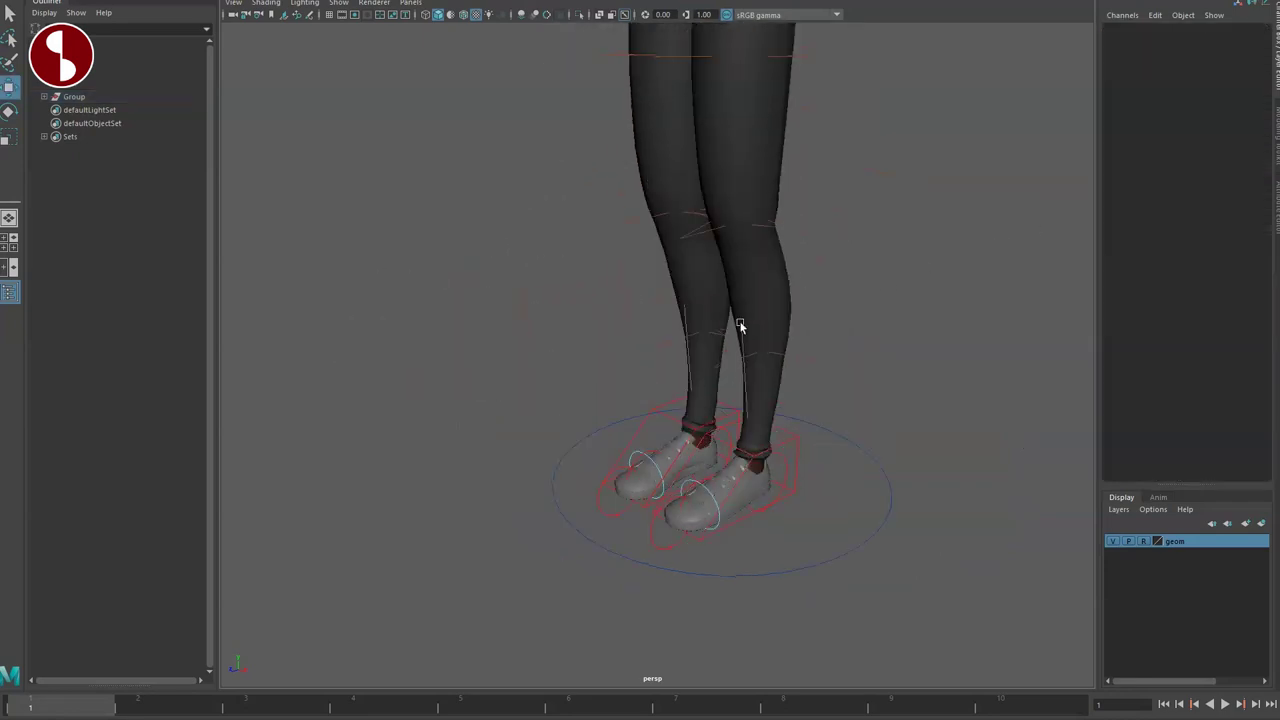
Try rotating the roll control at the tip of the left shoe and undo the foot changes
middle_click_drag(687, 402, 666, 330, "alt")
right_click_drag(613, 284, 802, 392, "alt")
middle_click_drag(802, 392, 775, 330, "alt")
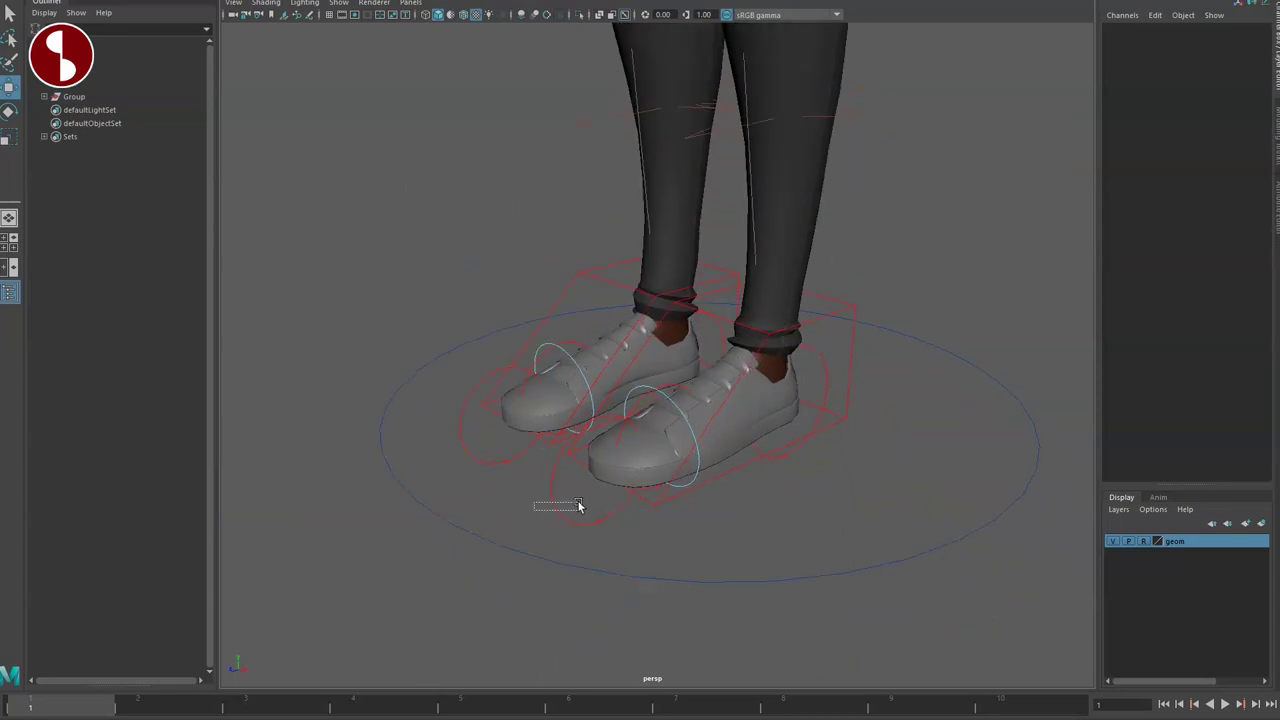
left_click_drag(578, 503, 582, 502)
key("e")
left_click_drag(580, 429, 649, 373)
key("ctrl+z")
key("ctrl+z")
key("ctrl+z")
left_click(628, 411)
key("ctrl+z")
key("ctrl+z")
Try rotating the circular control around the ball of the left foot and undo the rotation
left_click(684, 421)
key("e")
left_click_drag(634, 419, 651, 396)
key("ctrl+z")
Try rotating the left heel control RollHeel_L about X to about -10.7 and undo the rotation
left_click(827, 372)
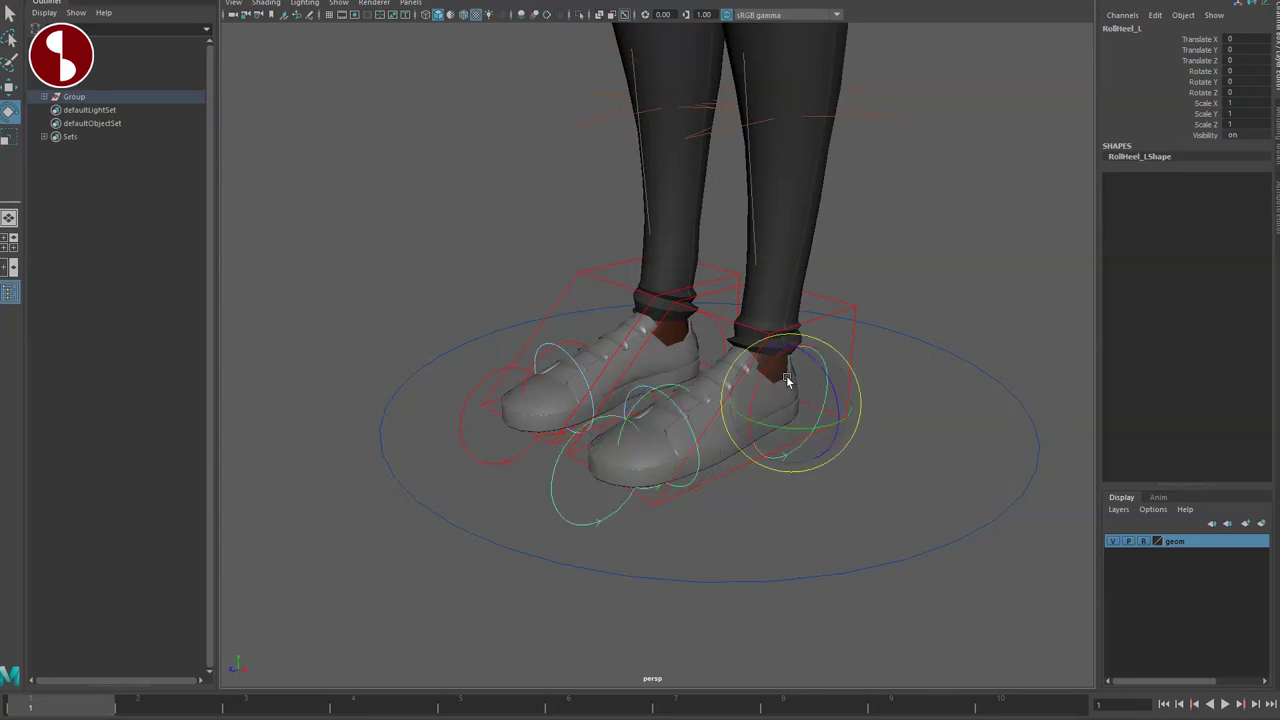
mouse_move(762, 369)
left_mouse_down()
mouse_move(766, 406)
mouse_move(791, 364)
mouse_move(782, 381)
left_mouse_up()
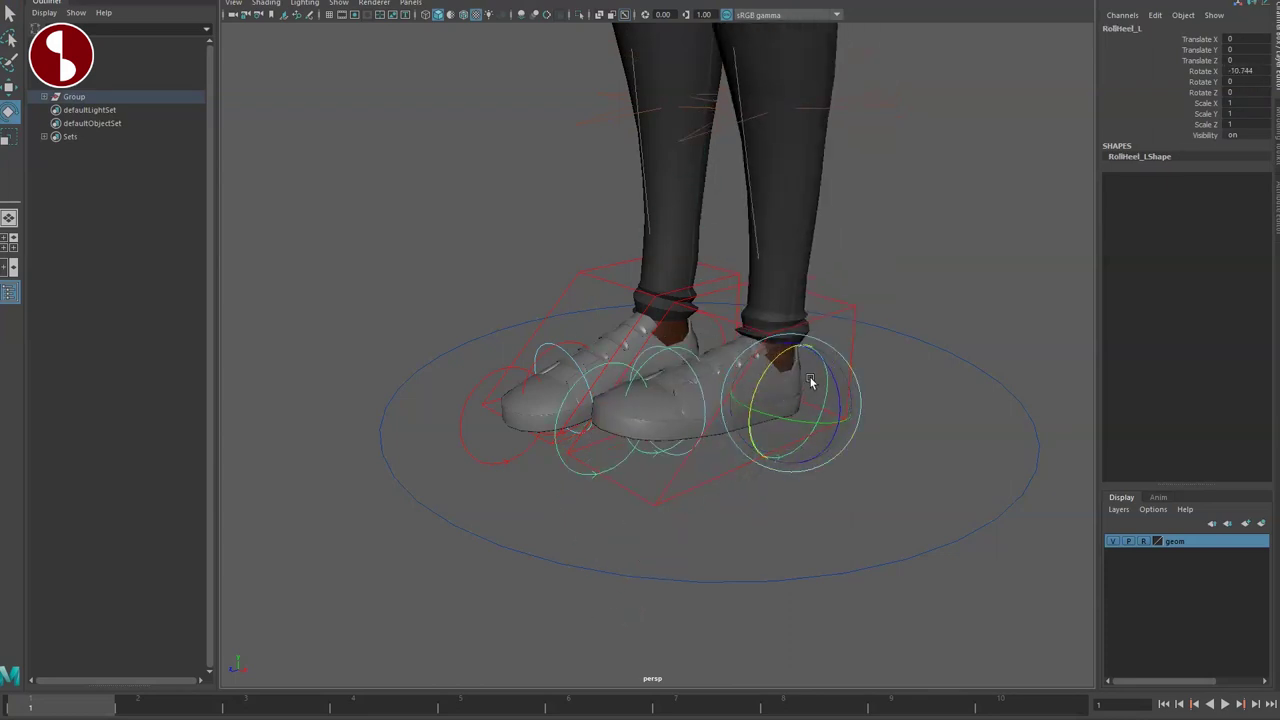
key("ctrl+z")
key("q")
Try rotating the whole left foot with IKLeg_L and undo the rotation
left_click(835, 302)
key("e")
left_click_drag(729, 348, 755, 358)
key("ctrl+z")
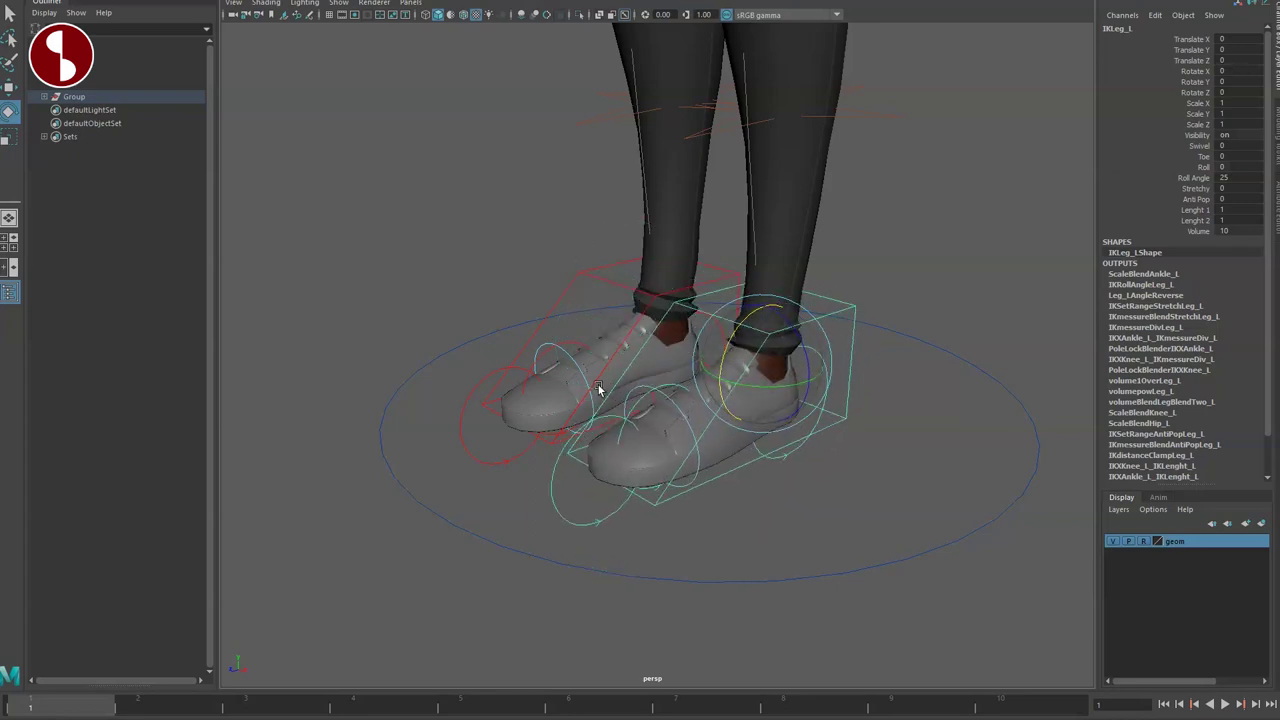
Try bending the left shin outward with the bend control on the lower leg
middle_click_drag(599, 386, 619, 417, "alt")
left_click_drag(619, 417, 777, 400, "alt")
middle_click_drag(634, 400, 777, 480, "alt")
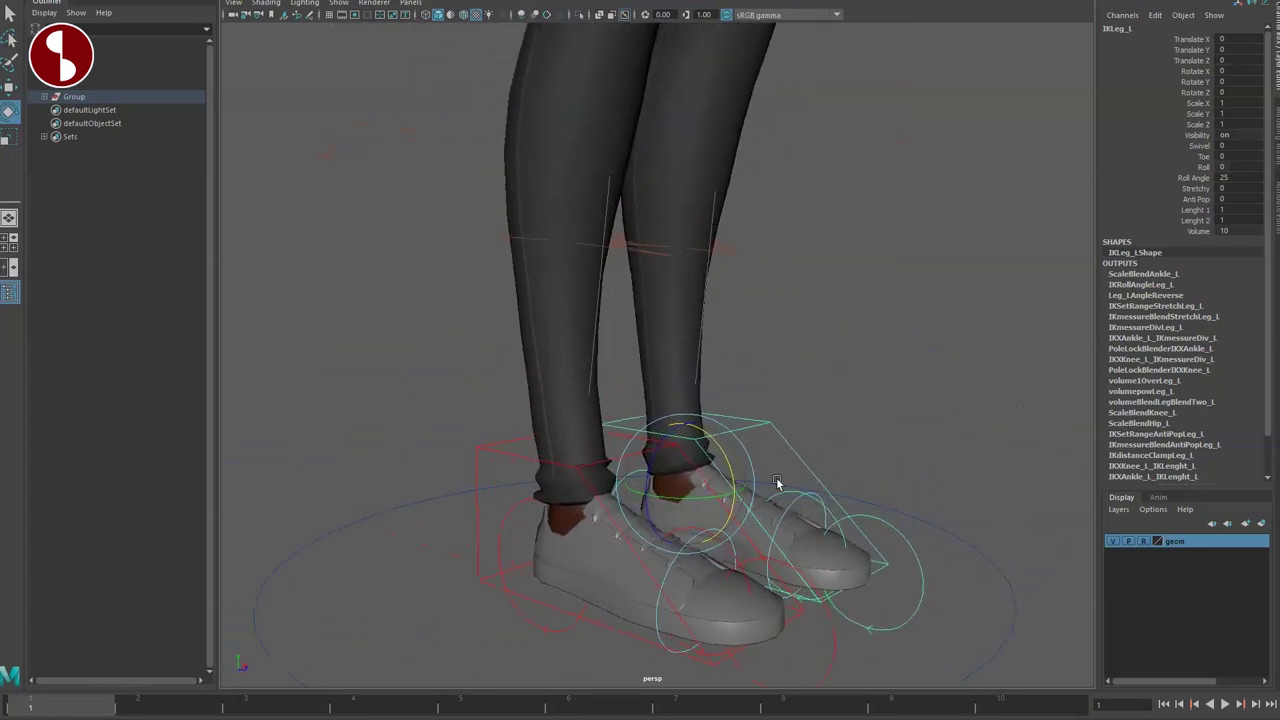
right_click_drag(777, 482, 650, 350, "alt")
left_click_drag(650, 350, 535, 345, "alt")
middle_click_drag(535, 345, 591, 446, "alt")
right_click_drag(591, 446, 620, 384, "alt")
middle_click_drag(620, 384, 680, 389, "alt")
key("q")
left_click_drag(680, 389, 829, 400, "alt")
left_click(760, 414)
key("q")
Try moving the left knee control BendKnee1_L outward, select the thigh control BendHip2_L, and undo all the leg bends
left_click(778, 300)
key("w")
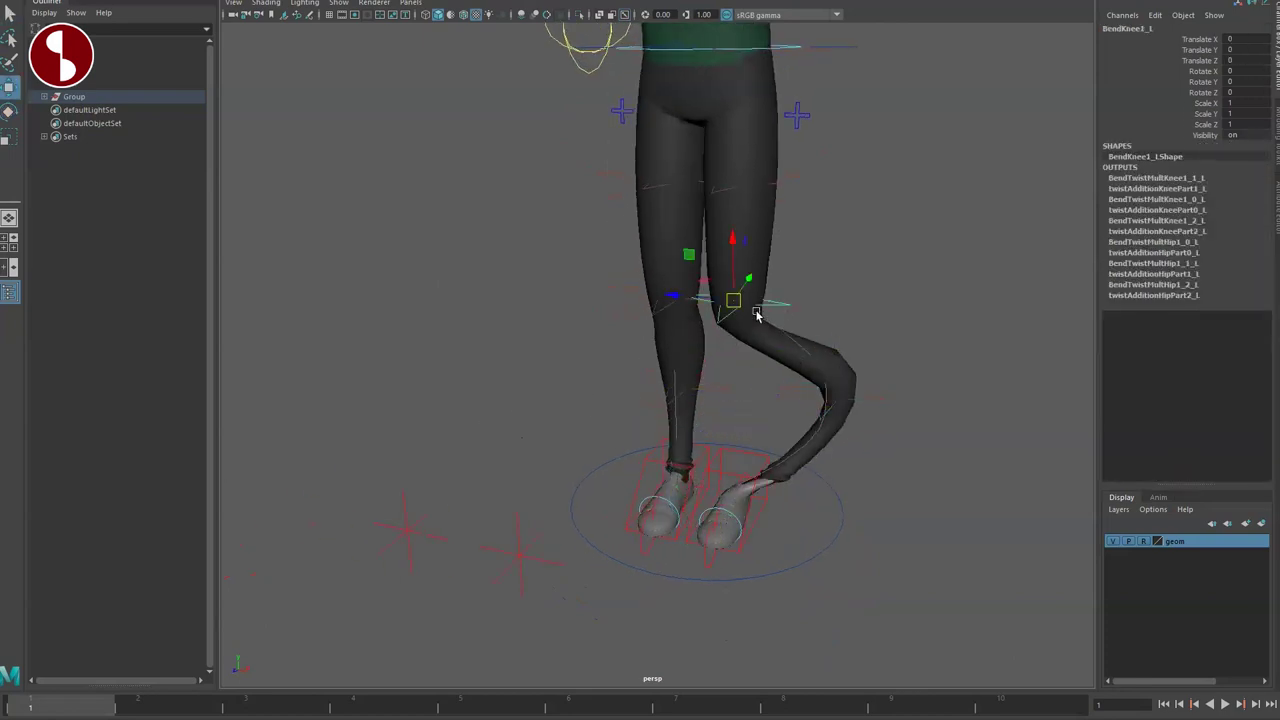
left_click_drag(736, 299, 825, 288)
key("q")
mouse_move(799, 174)
left_mouse_down()
mouse_move(802, 206)
mouse_move(811, 178)
left_mouse_up()
key("w")
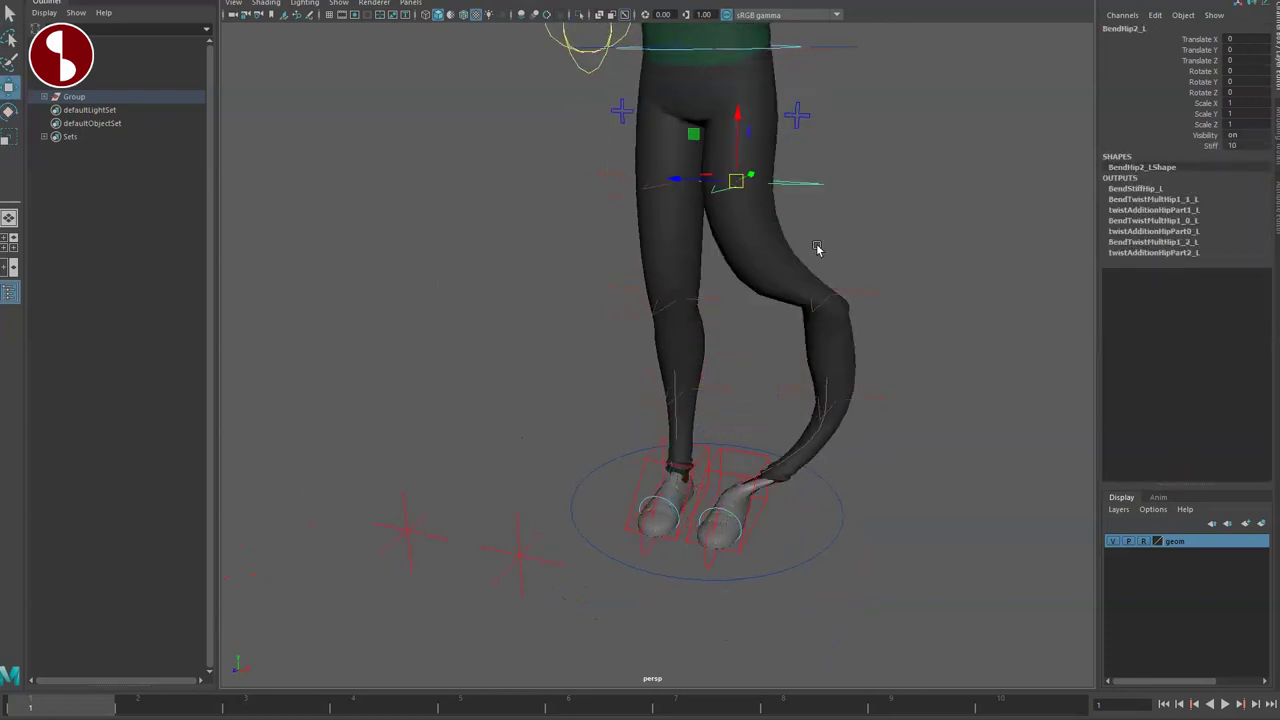
key("ctrl+z")
key("ctrl+z")
key("ctrl+z")
key("ctrl+z")
key("ctrl+z")
key("ctrl+z")
Set FKIKBlend to 0 on the left leg's switch control FKIKLeg_L
left_click(804, 114)
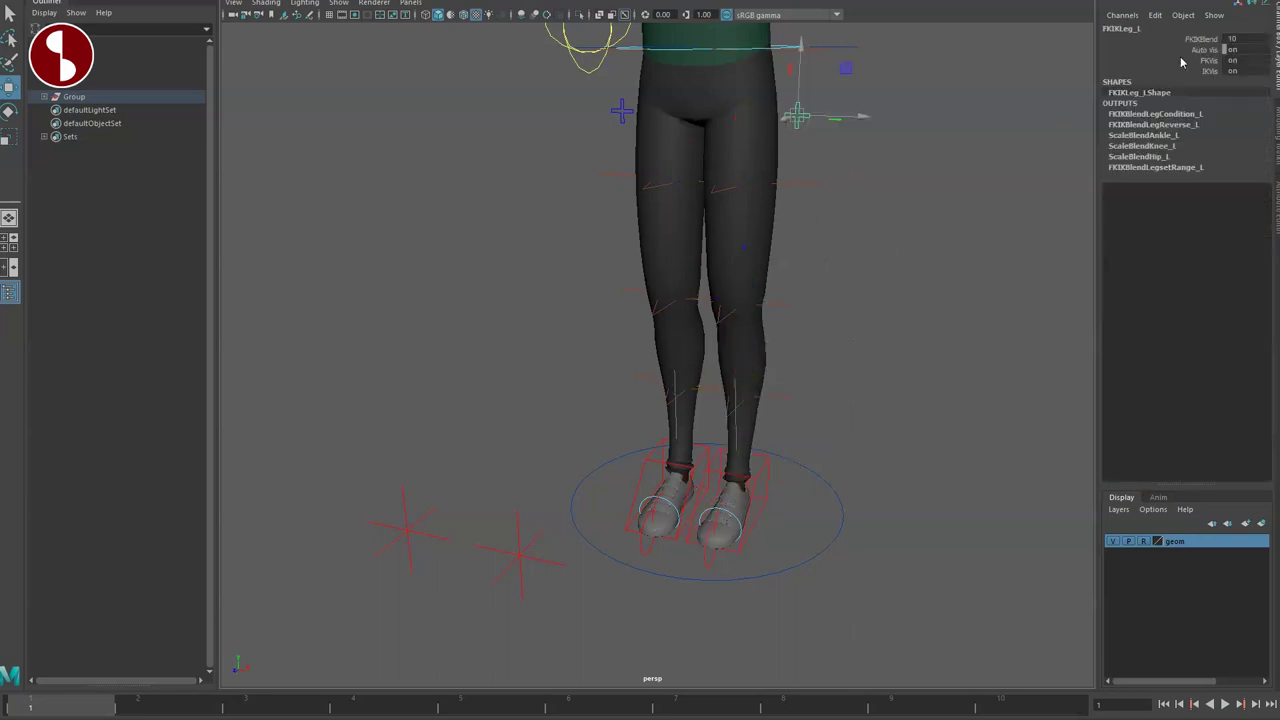
left_click(1192, 41)
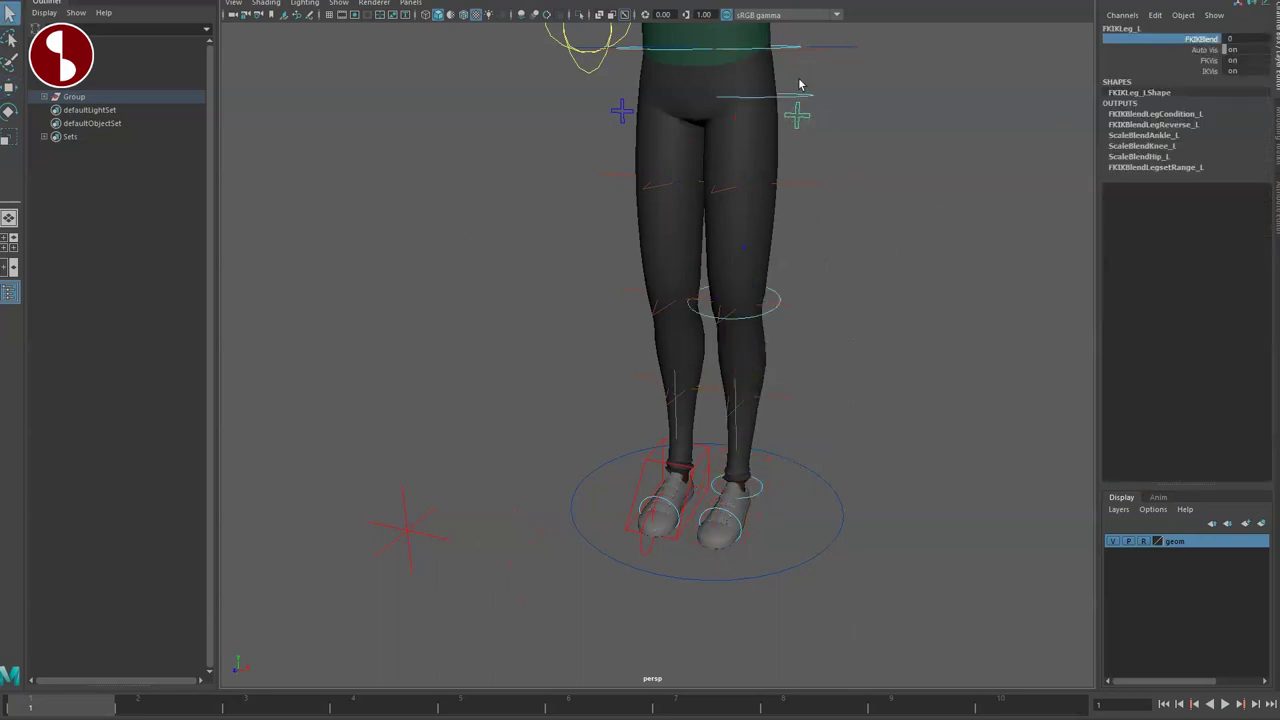
Try rotating the left thigh with FKHip_L and bending the left knee with its FK control, and undo the left leg's FK changes
left_click_drag(831, 83, 794, 99)
key("e")
left_click_drag(724, 50, 762, 101)
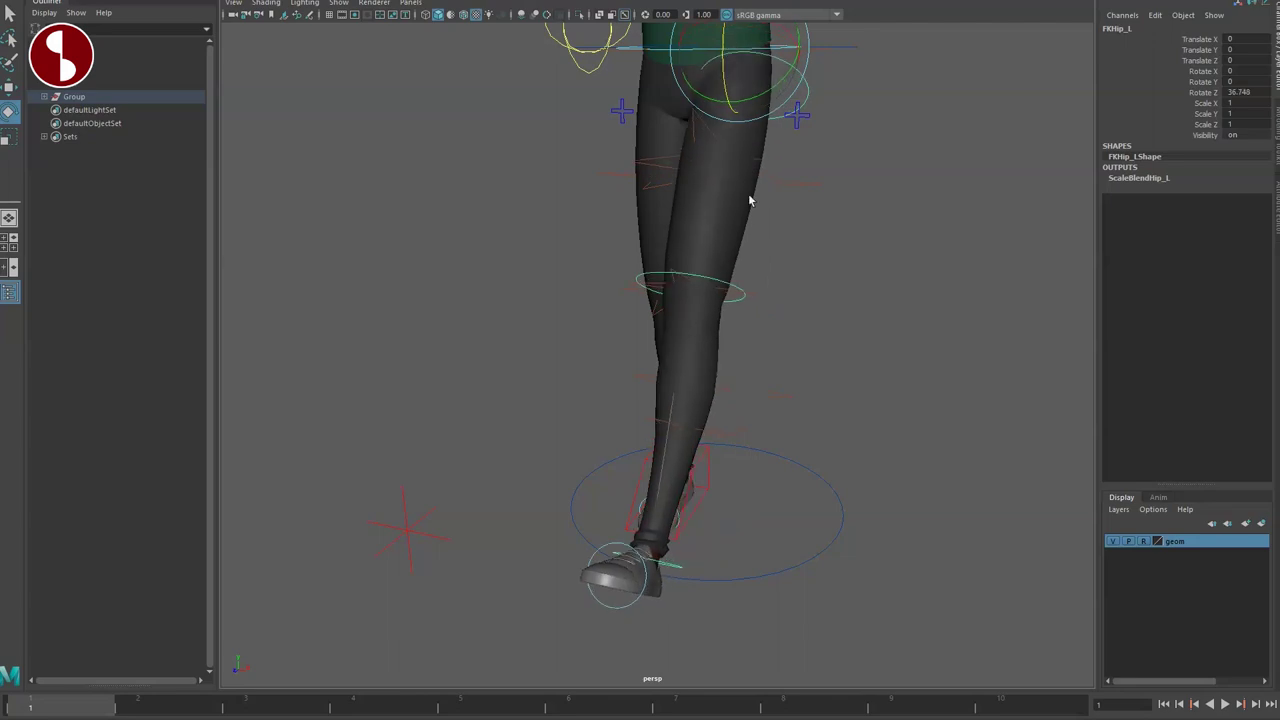
key("q")
key("e")
left_click_drag(671, 292, 708, 362)
key("ctrl+z")
key("ctrl+z")
key("ctrl+z")
key("ctrl+z")
key("ctrl+z")
key("ctrl+z")
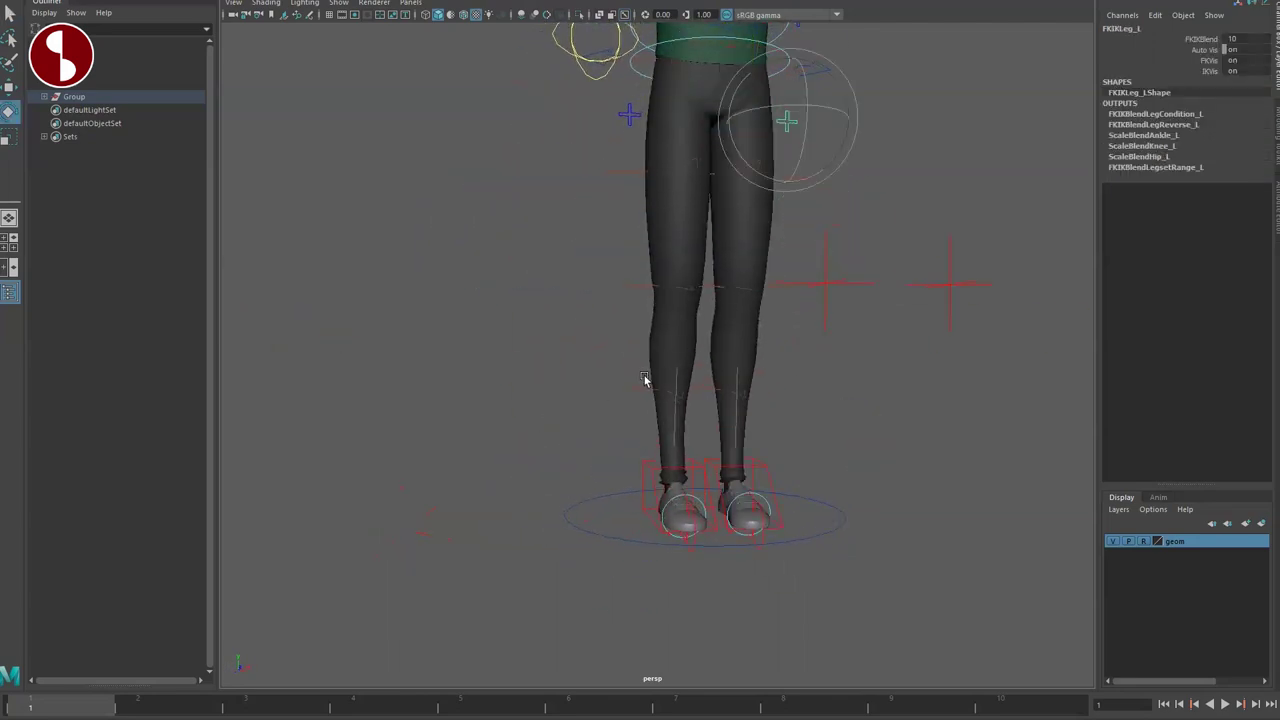
Select the left knee's pole control PoleLeg_L and view it with the legs from the front
left_click_drag(768, 398, 770, 416, "alt")
key("q")
left_click_drag(886, 551, 886, 553)
left_click_drag(808, 546, 805, 504, "alt")
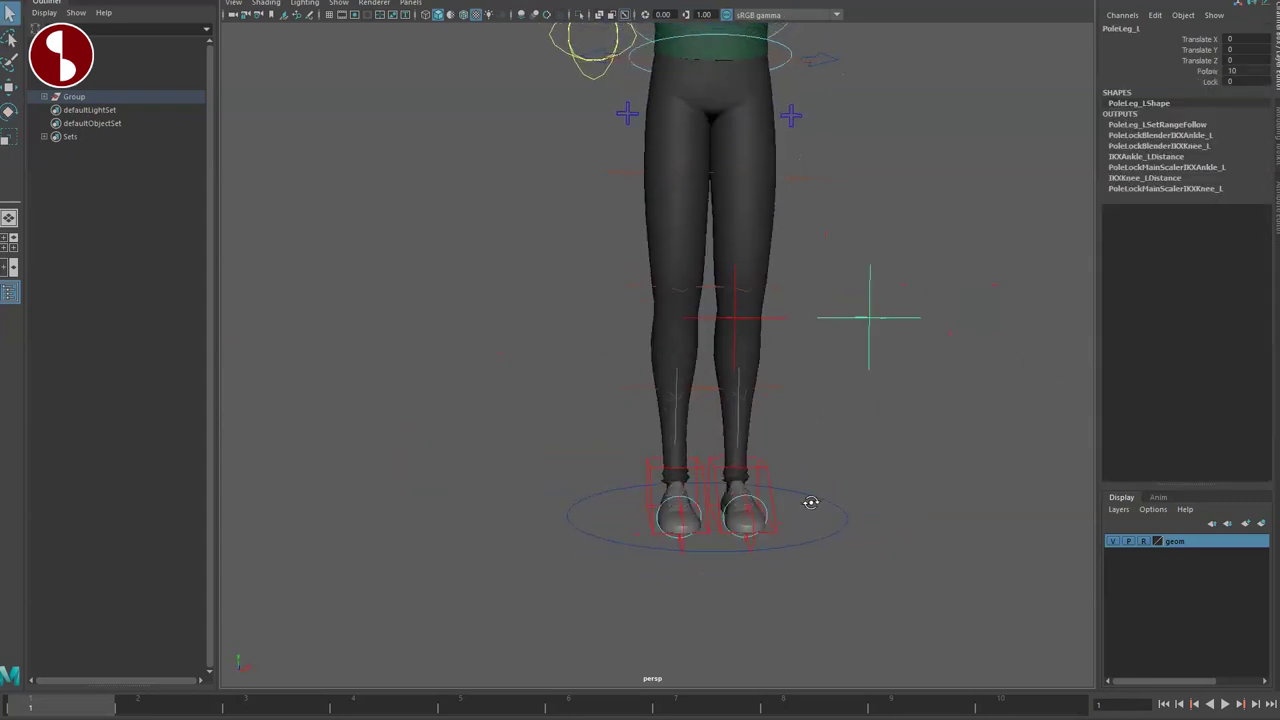
Set Body Geo to Full on the Main control and view the whole body in wireframe
left_click_drag(833, 552, 836, 554)
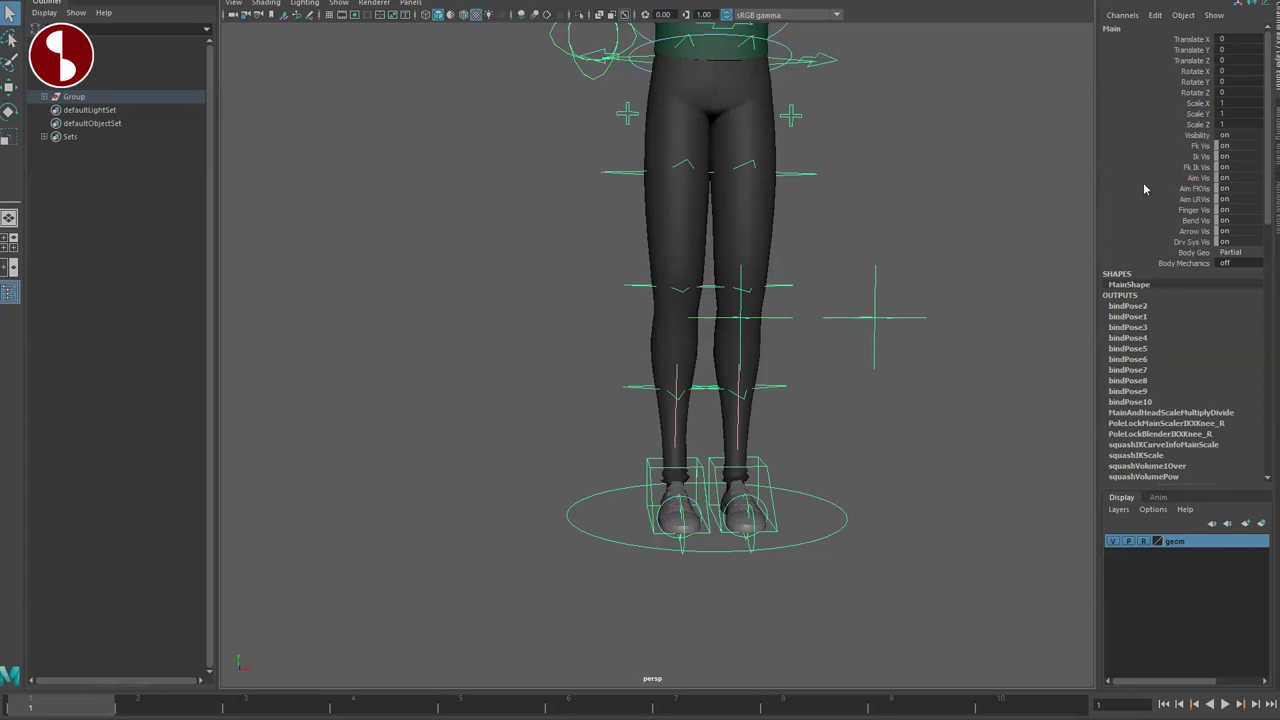
left_click(1232, 254)
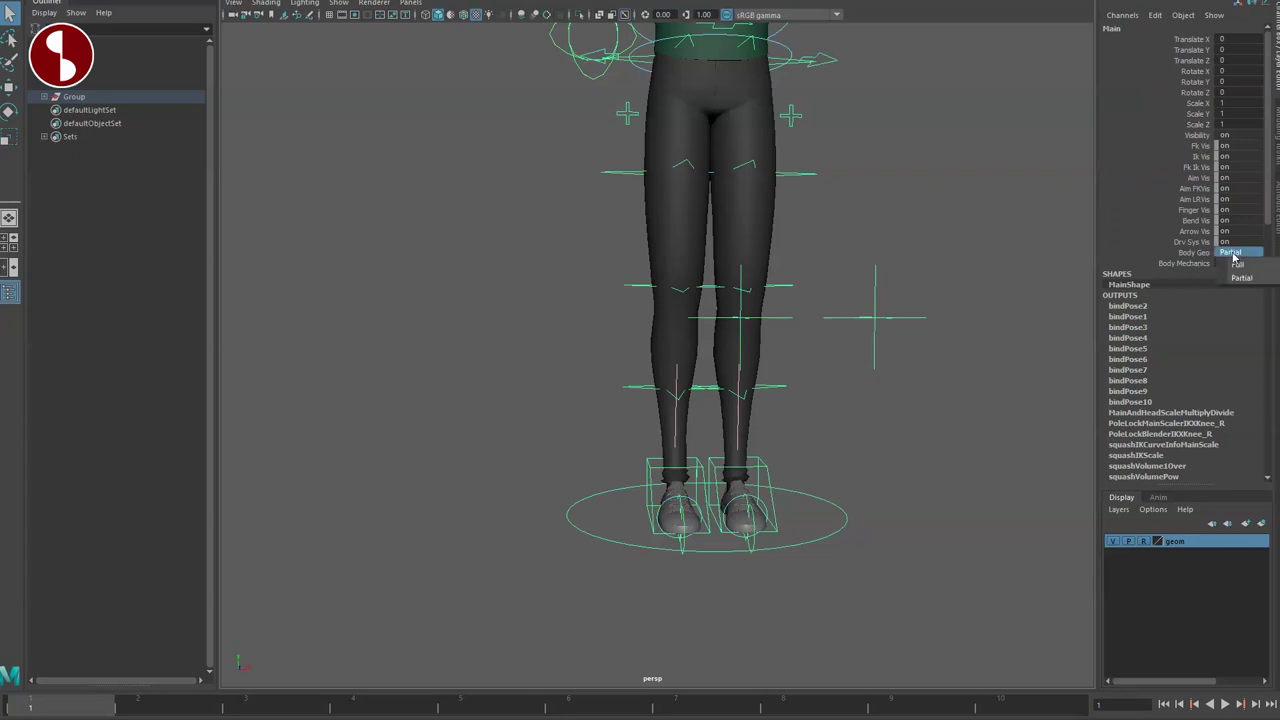
left_click(1239, 267)
key("4")
left_click_drag(840, 308, 840, 321, "alt")
right_click_drag(840, 321, 757, 238, "alt")
middle_click_drag(757, 238, 724, 355, "alt")
Set Body Geo to Partial on the Main control and return the viewport to shaded display
left_click(1235, 254)
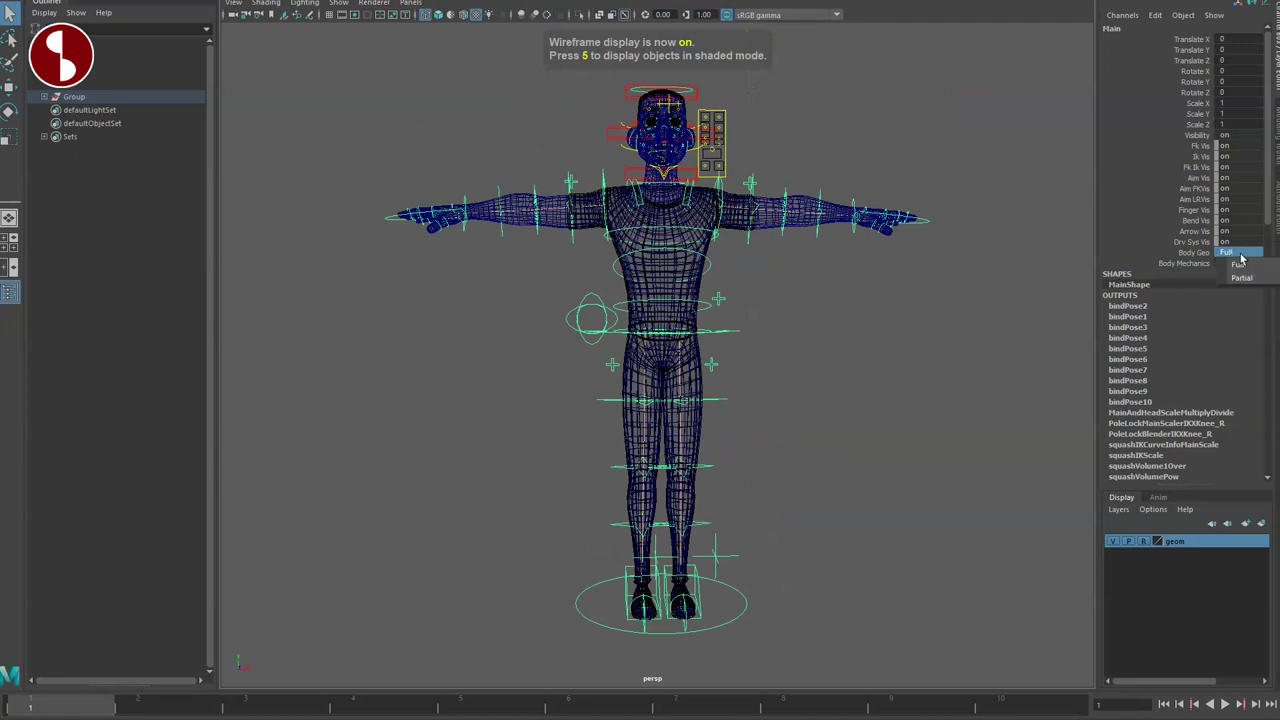
left_click(1238, 280)
key("5")
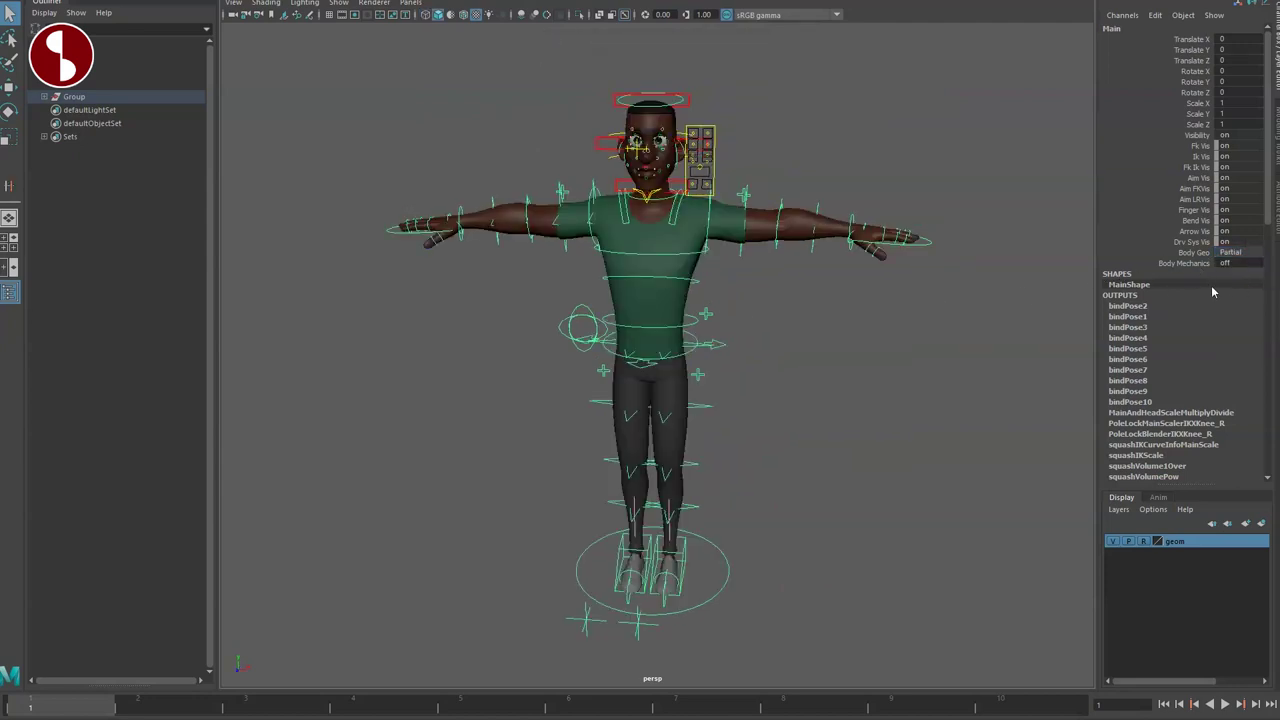
Turn on Body Mechanics for the Main control and compare the body in wireframe and shaded display
left_click(1190, 264)
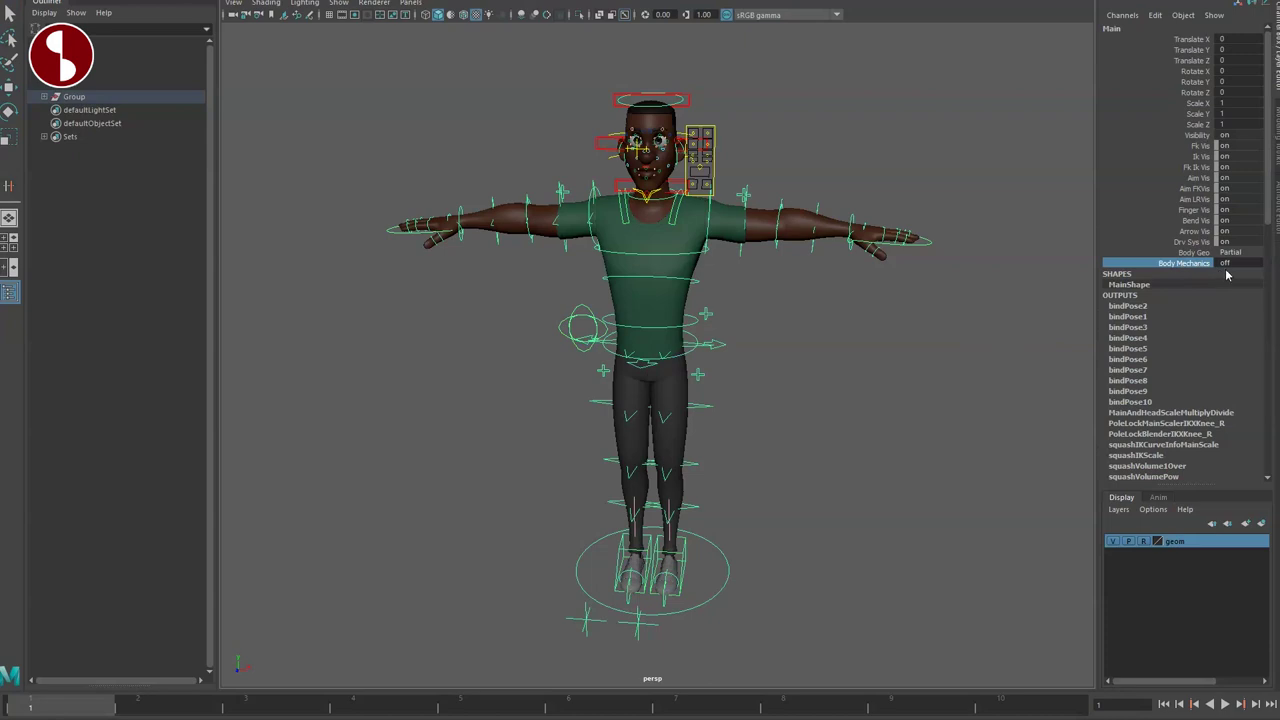
left_click(1226, 263)
type("1")
key("Return")
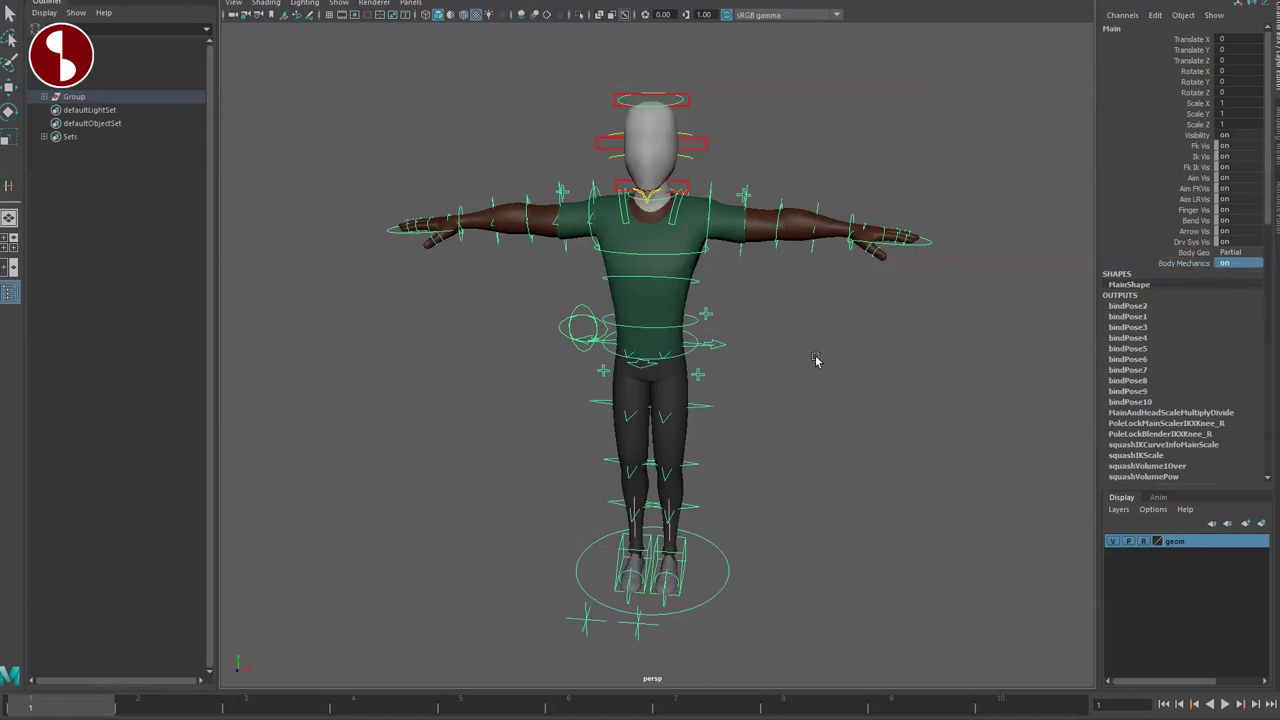
key("4")
key("5")
left_click(812, 386)
mouse_move(637, 434)
left_mouse_down("alt")
mouse_move(741, 402)
mouse_move(927, 400)
mouse_move(506, 413)
mouse_move(680, 403)
mouse_move(555, 409)
left_mouse_up("alt")
Undo the Body Mechanics change on the Main control and display the character with texture maps
key("ctrl+z")
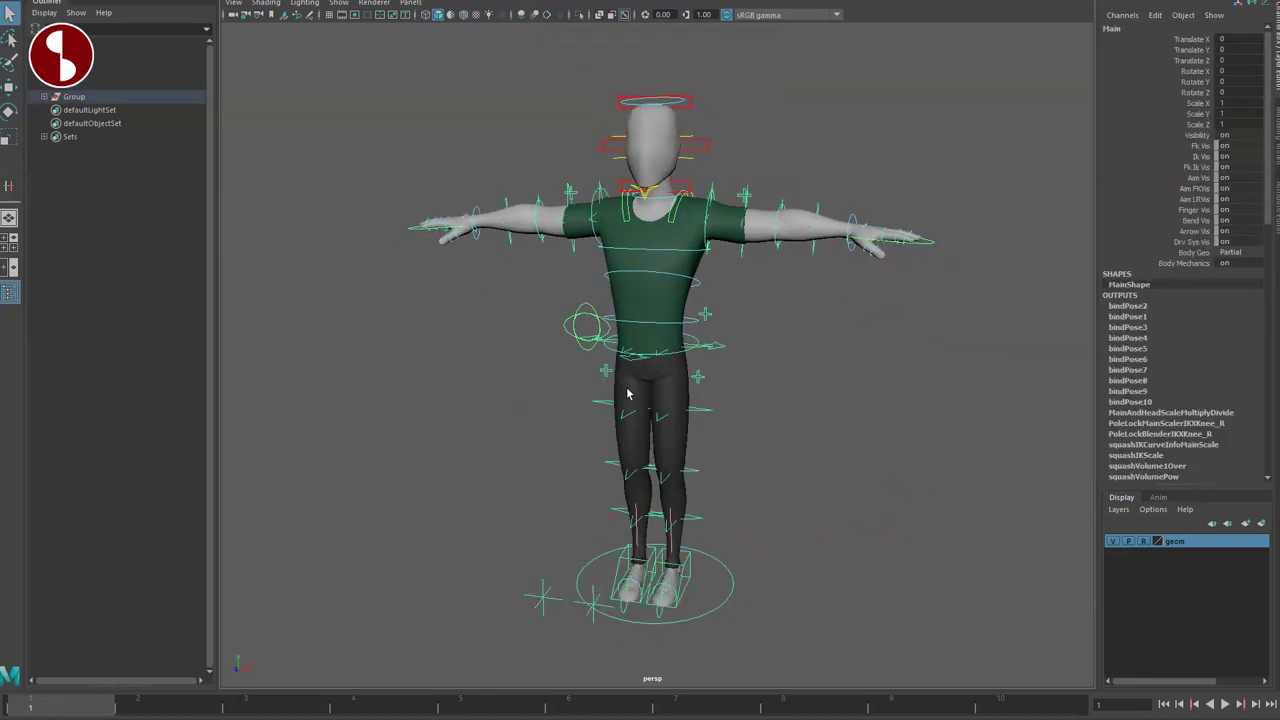
key("ctrl+z")
key("ctrl+z")
key("ctrl+z")
key("6")
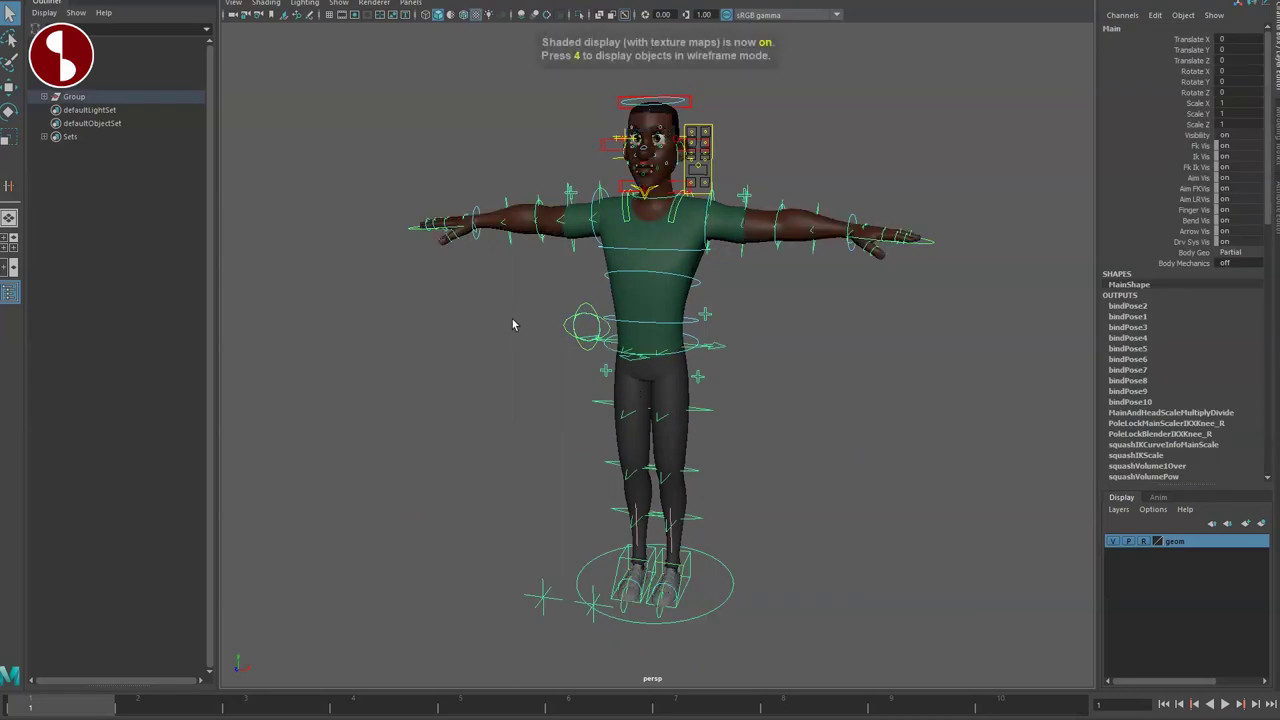
Try rotating the hip swing control HipSwinger_M beside the waist and undo the rotation
right_click_drag(513, 326, 600, 360, "alt")
left_click(451, 421)
right_click_drag(560, 440, 850, 500, "alt")
middle_click_drag(705, 395, 771, 506, "alt")
left_click(363, 212)
key("e")
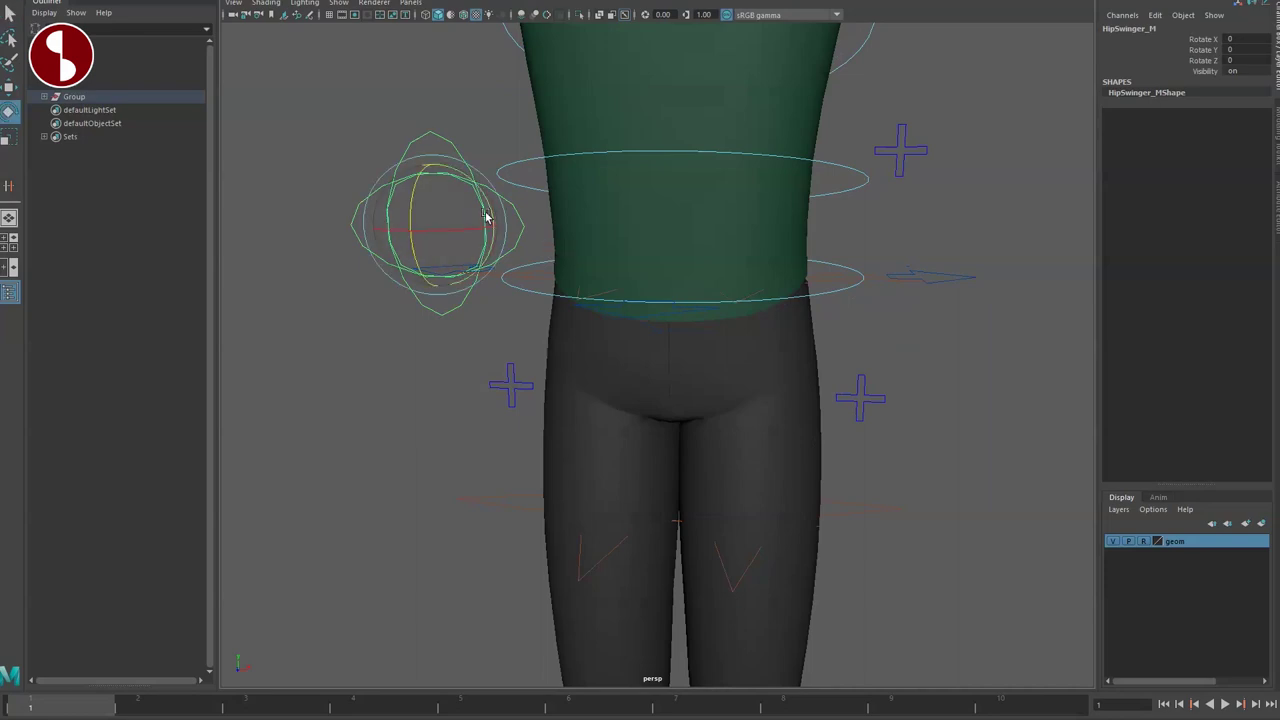
mouse_move(485, 198)
left_mouse_down()
mouse_move(495, 211)
mouse_move(490, 187)
left_mouse_up()
key("ctrl+z")
Try swinging the hips about Z with HipSwinger_M in side view using an enlarged manipulator, and undo the swing
left_click_drag(471, 372, 509, 355, "alt")
key("q")
key("e")
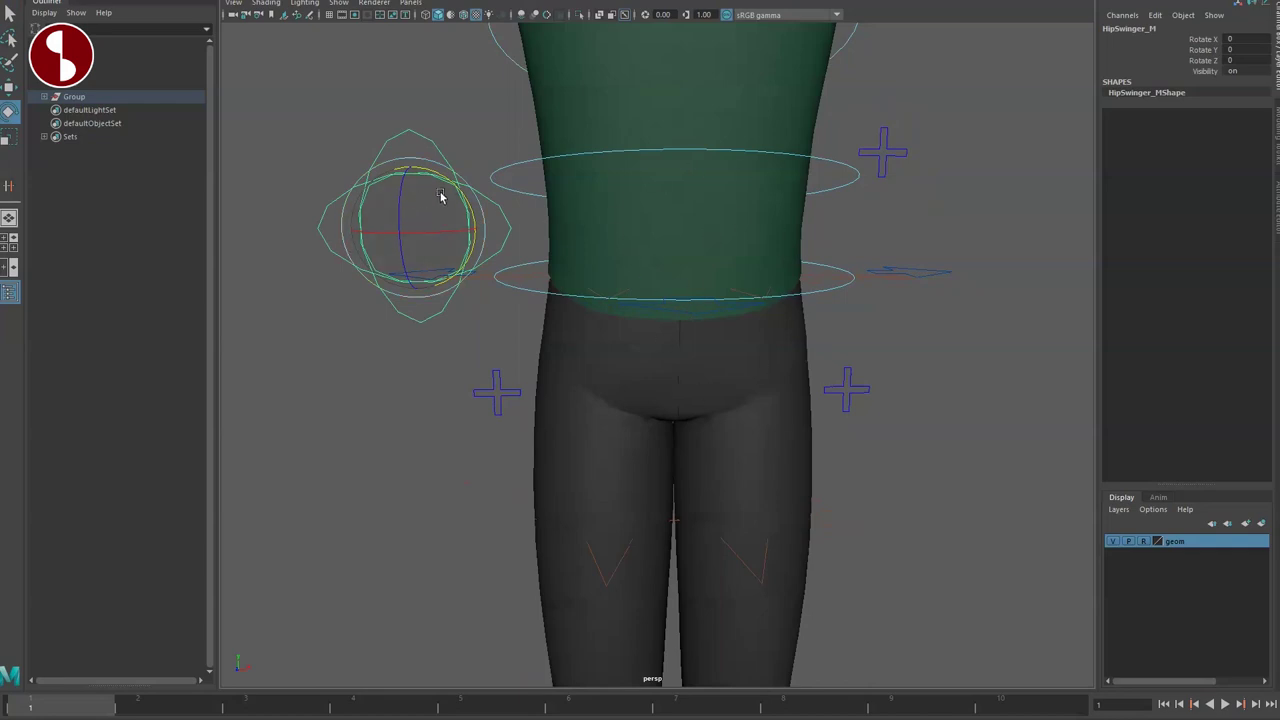
key("plus")
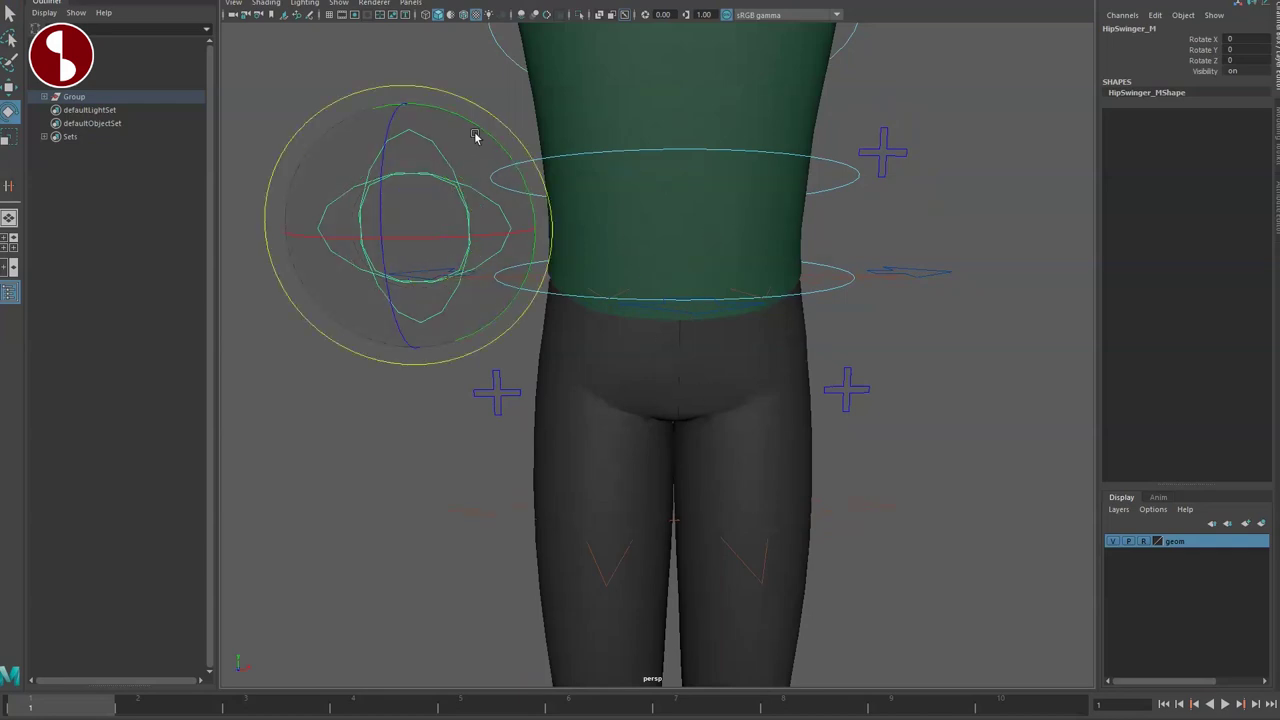
scroll(768, 421, "down", 5)
left_click_drag(768, 421, 545, 412, "alt")
mouse_move(767, 199)
left_mouse_down()
mouse_move(817, 250)
mouse_move(734, 189)
mouse_move(758, 203)
left_mouse_up()
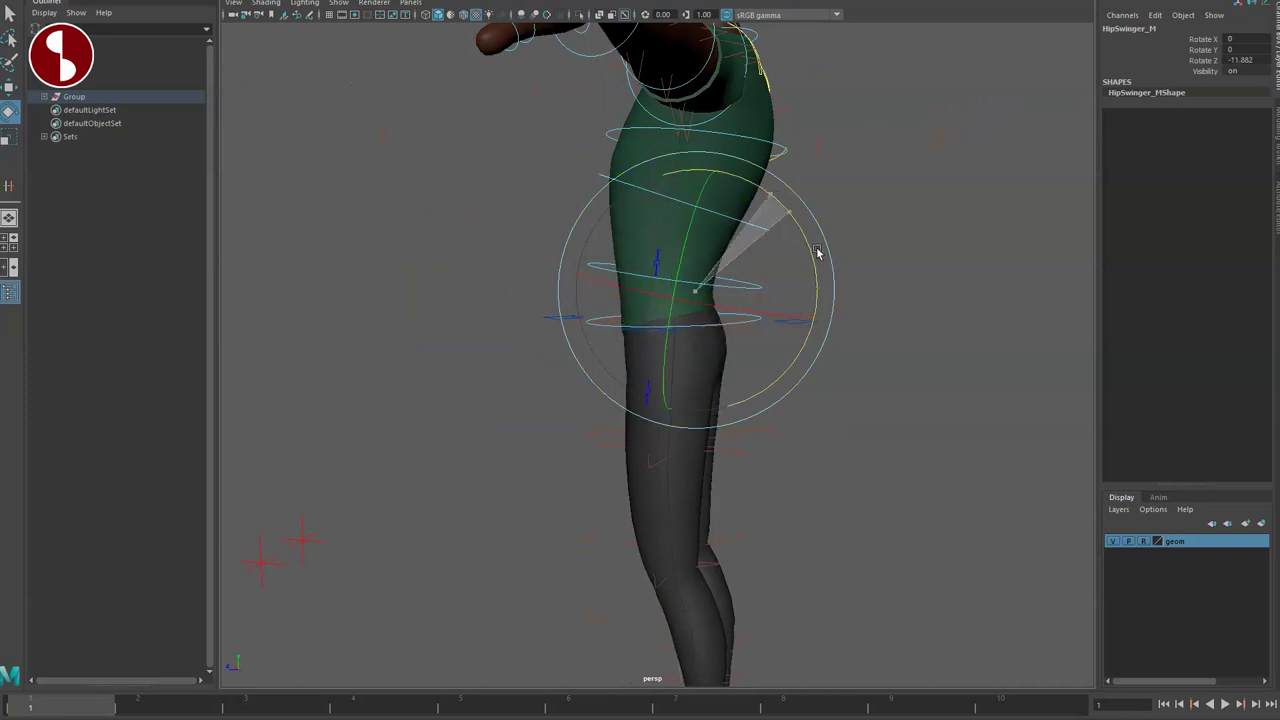
key("ctrl+z")
key("minus")
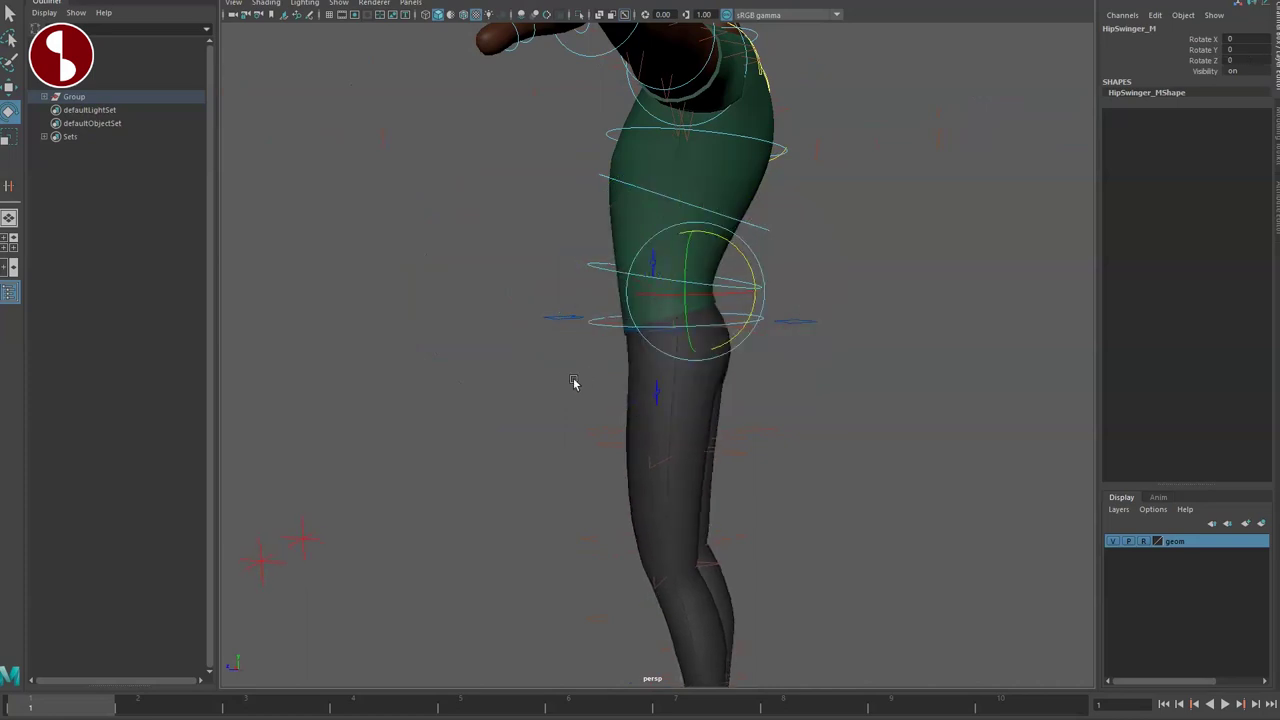
Bend the torso backward with the root control FKRoot_M to a Rotate Z of about -45.9 and view it from the side
left_click_drag(583, 377, 722, 362, "alt")
right_click_drag(722, 360, 803, 429, "alt")
key("q")
left_click(729, 303)
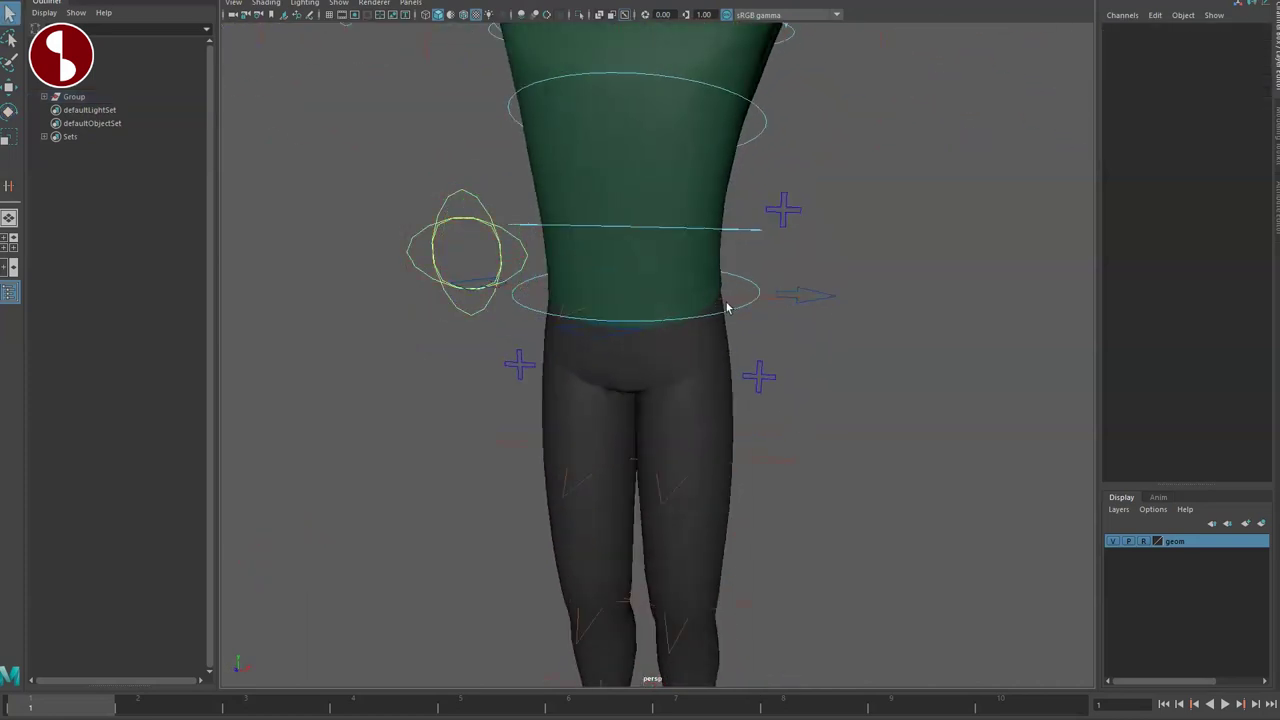
left_click(745, 280)
key("e")
left_click_drag(627, 259, 643, 238)
middle_click_drag(643, 238, 700, 373, "alt")
right_click_drag(700, 373, 595, 342, "alt")
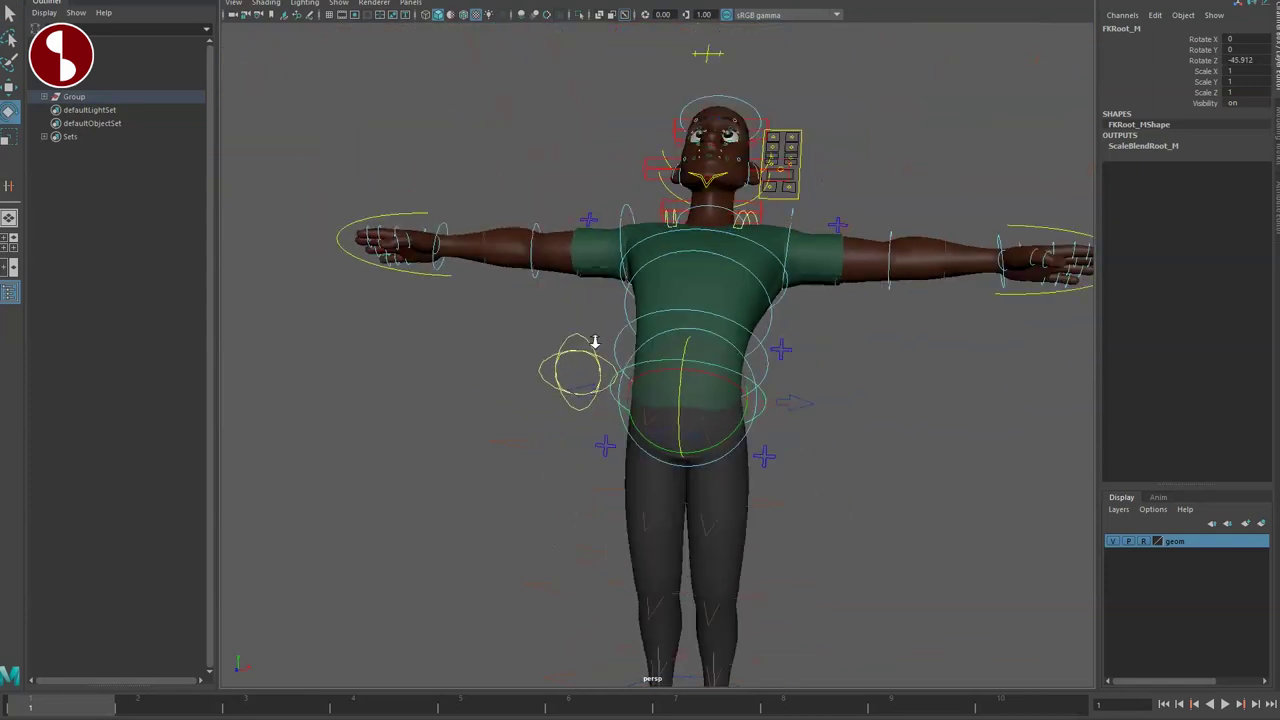
left_click_drag(595, 342, 669, 343, "alt")
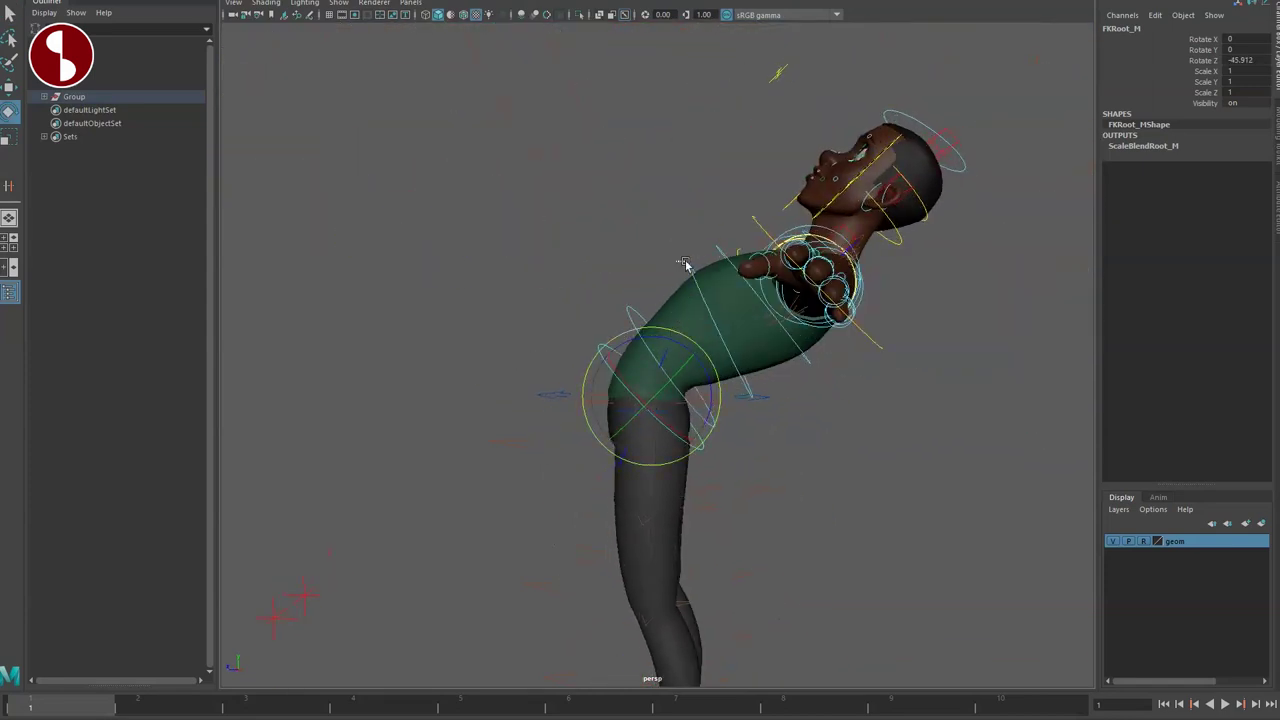
Try rotating the spine control above the waist, and undo all the torso bends
left_click(697, 310)
left_click(689, 267)
left_click_drag(717, 281, 803, 387)
key("w")
key("ctrl+z")
key("ctrl+z")
key("ctrl+z")
key("ctrl+z")
key("ctrl+z")
key("ctrl+z")
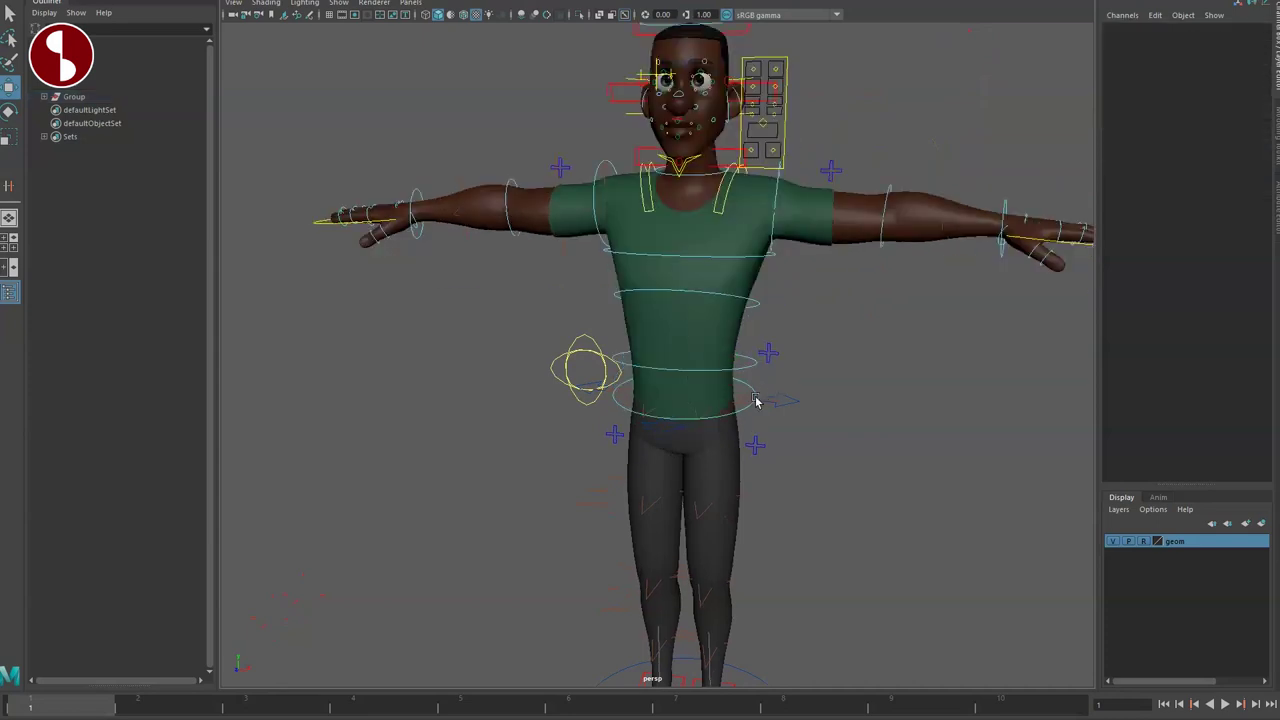
Try moving the body's main root control RootX_M and undo the move
left_click(796, 404)
left_click_drag(690, 437, 725, 441, "alt")
middle_click_drag(722, 423, 715, 449)
key("ctrl+z")
key("q")
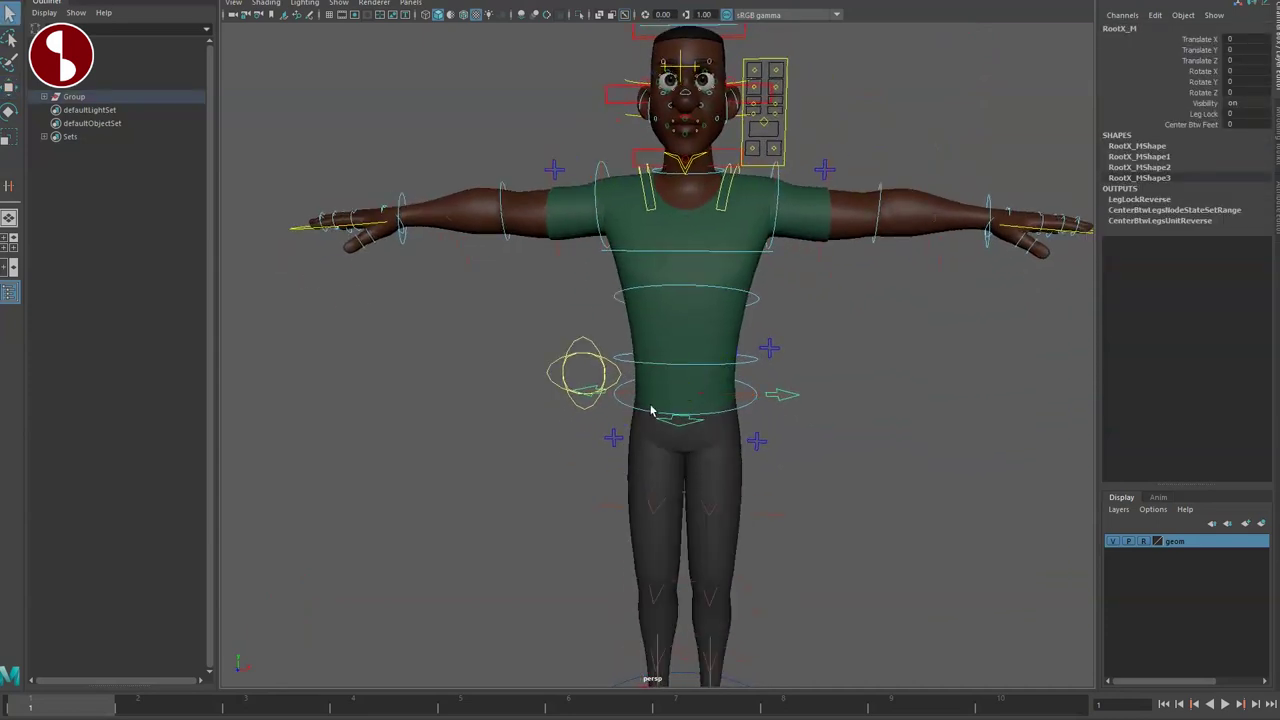
Try moving the right hip bend control BendHip1_R and undo the move
left_click(656, 415)
key("w")
left_click_drag(658, 396, 629, 417)
key("ctrl+z")
key("q")
Try adjusting the left shoulder blade with FKScapula_L and undo the changes
middle_click_drag(763, 300, 634, 377, "alt")
right_click_drag(634, 377, 768, 511, "alt")
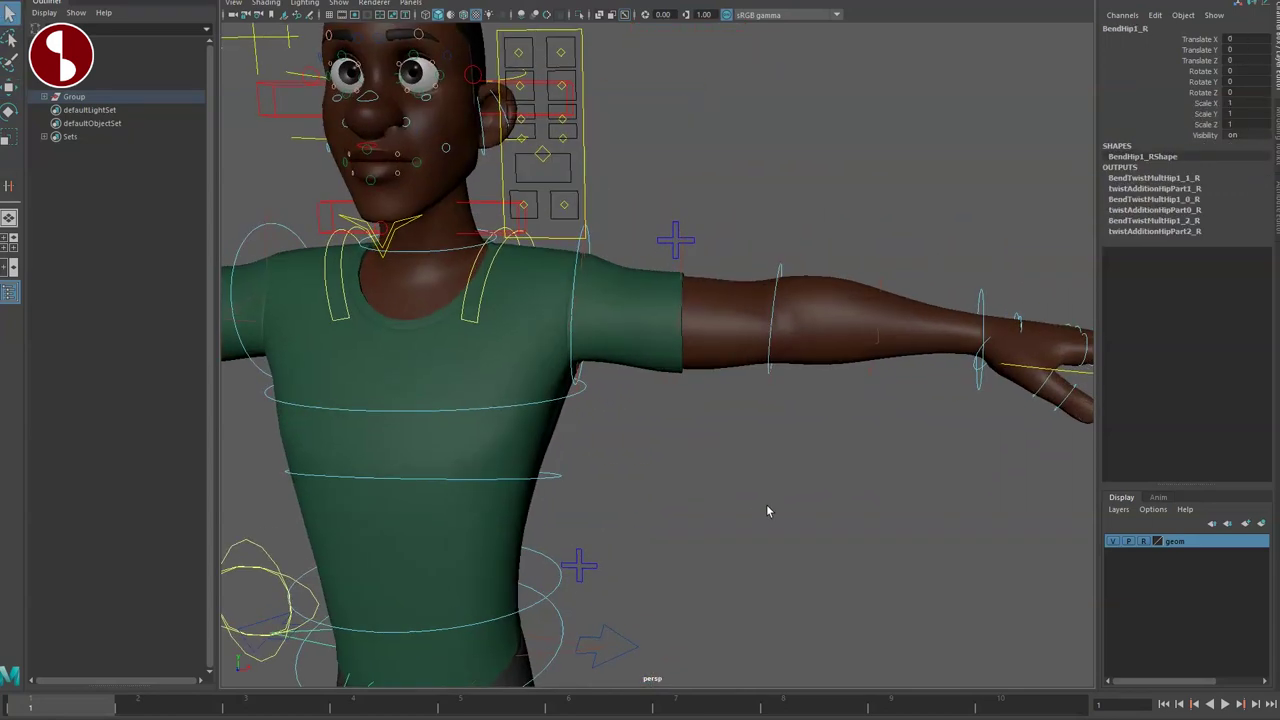
middle_click_drag(768, 511, 789, 446, "alt")
left_click_drag(789, 446, 742, 390, "alt")
left_click(633, 347)
left_click_drag(549, 311, 623, 315)
key("ctrl+z")
key("w")
key("ctrl+z")
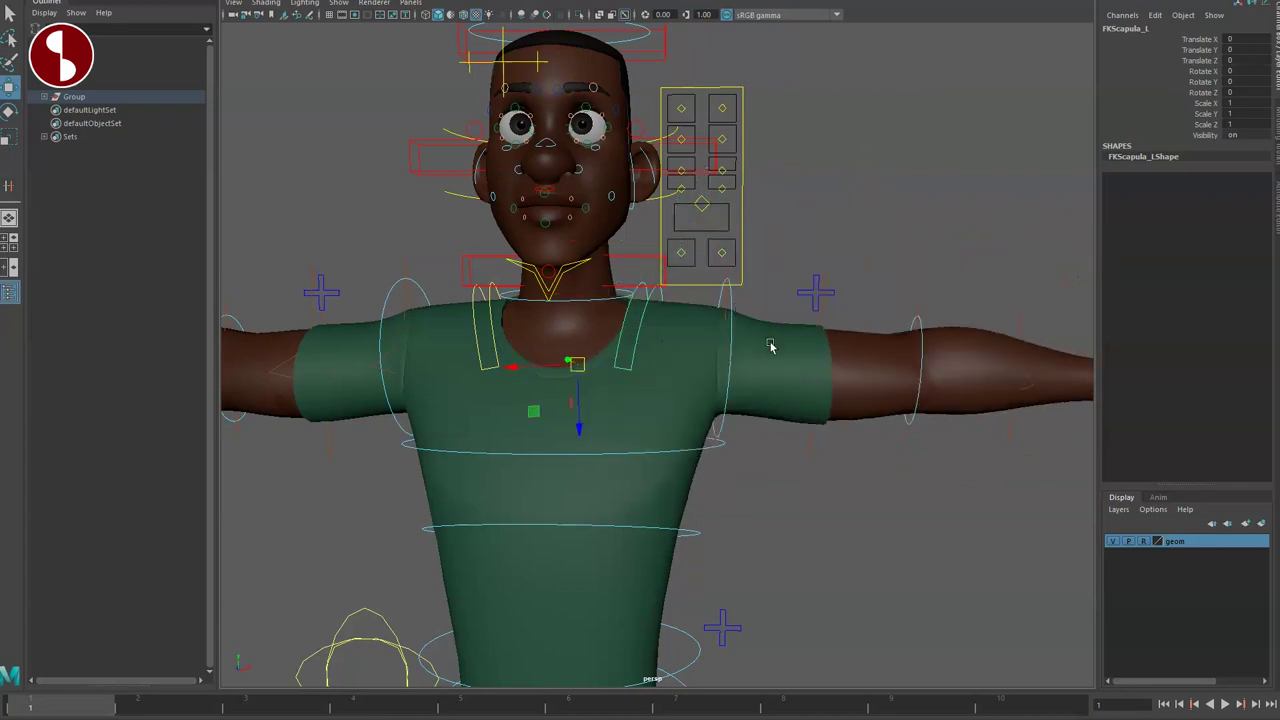
Try moving a control on the left arm near the elbow and undo the move
left_click_drag(745, 320, 675, 322, "alt")
left_click(808, 325)
left_click_drag(803, 369, 817, 369)
key("ctrl+z")
right_click_drag(800, 358, 660, 323, "alt")
left_click_drag(660, 323, 605, 328, "alt")
Try rotating the left wrist control and the elbow control FKElbow_L, and undo the arm rotation
left_click(960, 390)
key("e")
left_click_drag(965, 376, 930, 376)
left_click(807, 355)
left_click(789, 385)
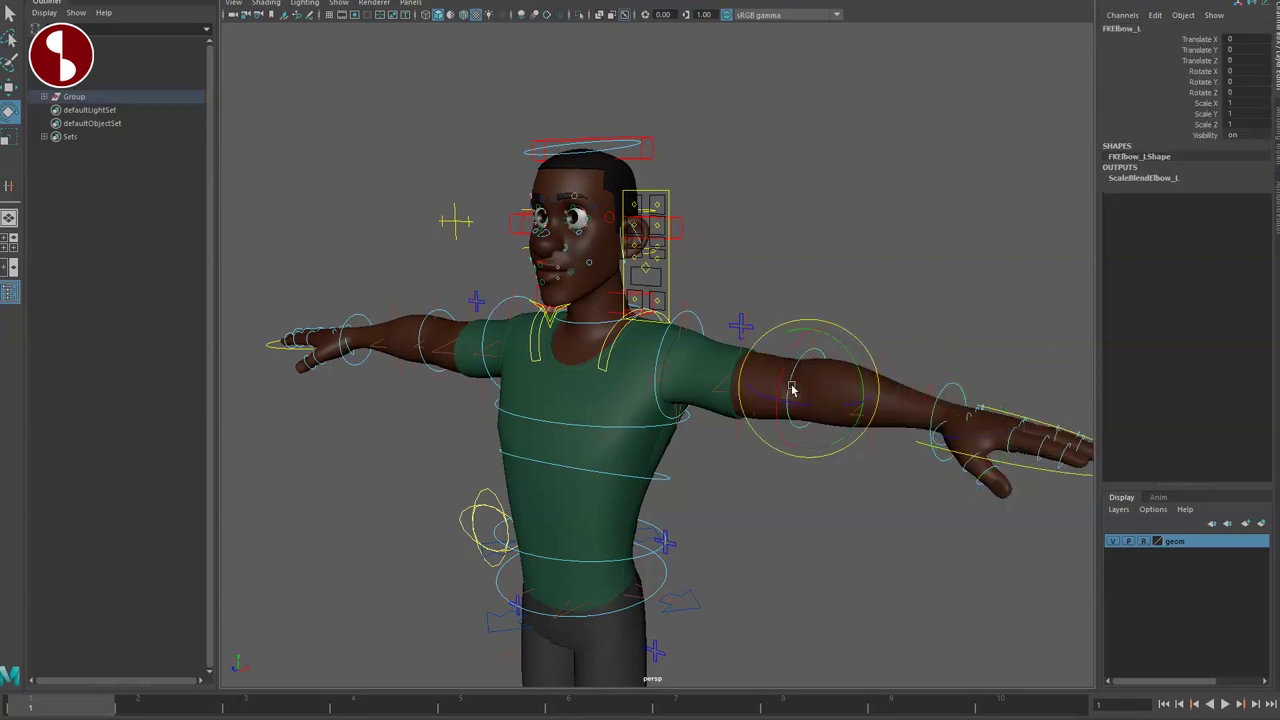
left_click_drag(800, 408, 811, 417)
key("ctrl+z")
key("q")
Set FKIKBlend to 10 on the left arm's switch control FKIKArm_L
middle_click_drag(898, 406, 789, 403, "alt")
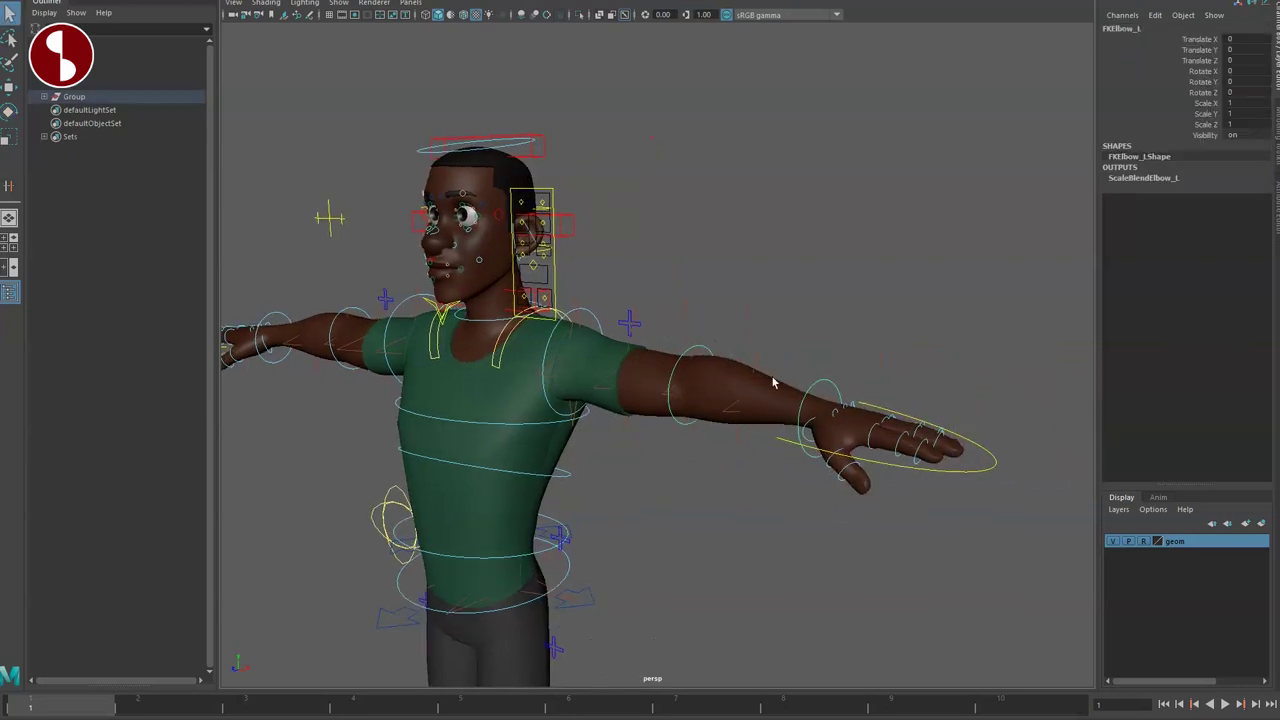
left_click(620, 324)
left_click(628, 327)
left_click_drag(629, 340, 691, 360, "alt")
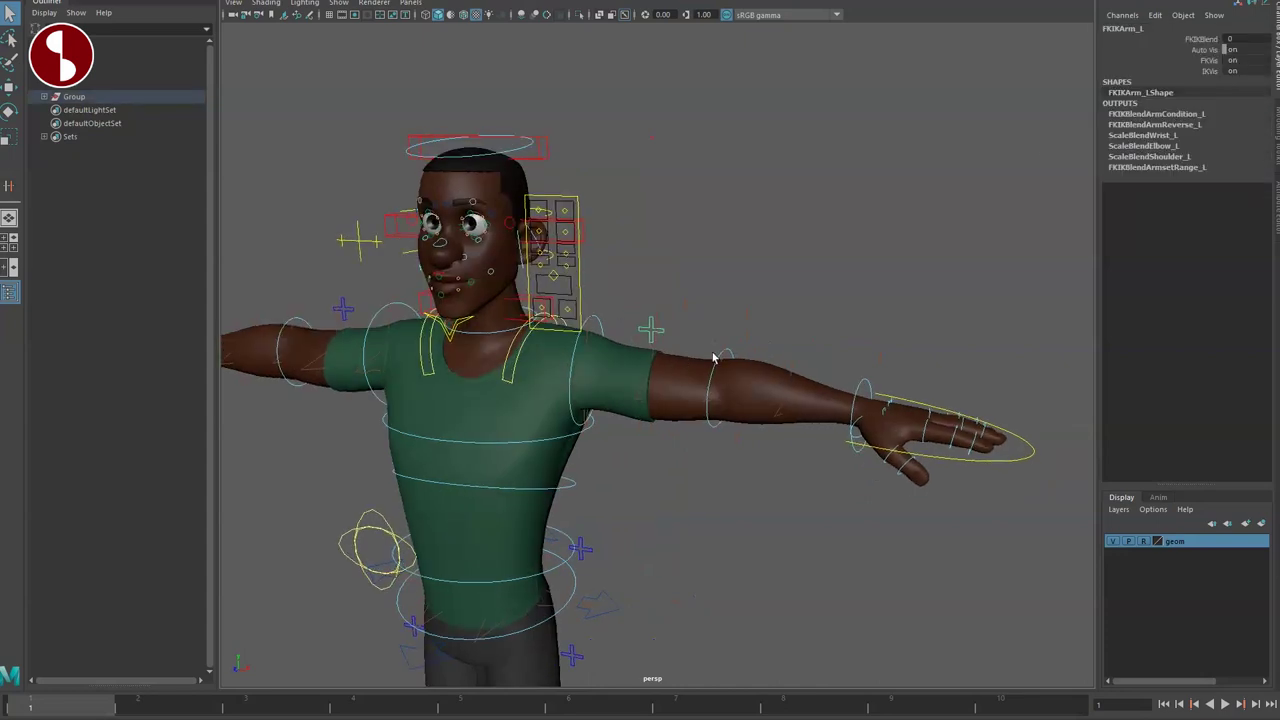
left_click(1188, 39)
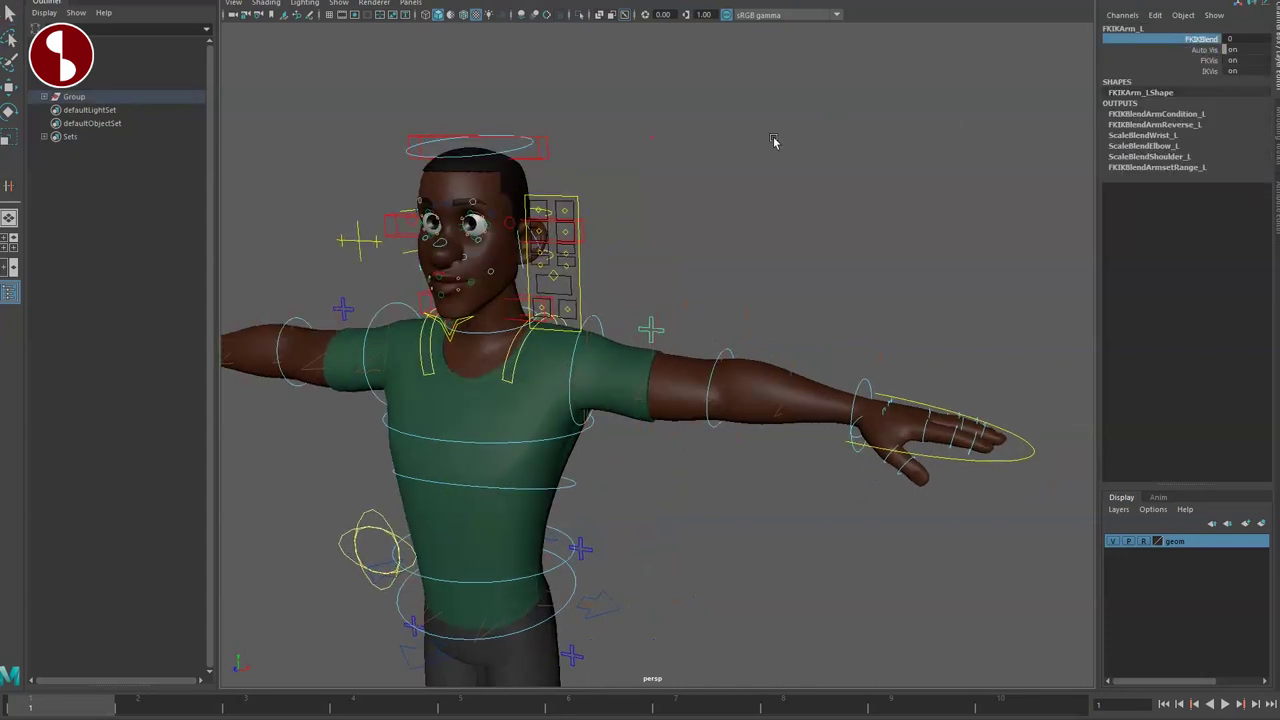
left_click_drag(884, 438, 874, 492, "alt")
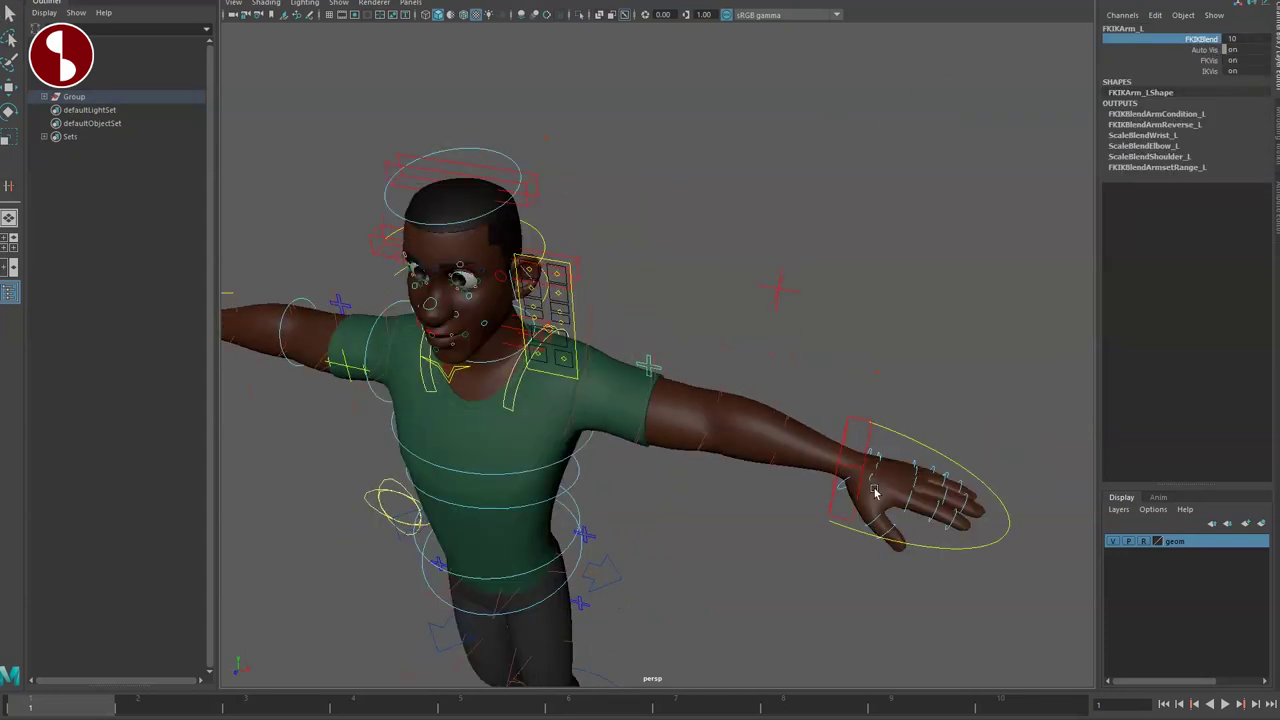
Try moving the left hand's IK control to bend the arm
left_click(853, 428)
key("w")
left_click_drag(800, 466, 745, 407, "alt")
Try moving the left elbow's pole control PoleArm_L, and undo the hand and elbow moves
left_click_drag(775, 425, 612, 514, "alt")
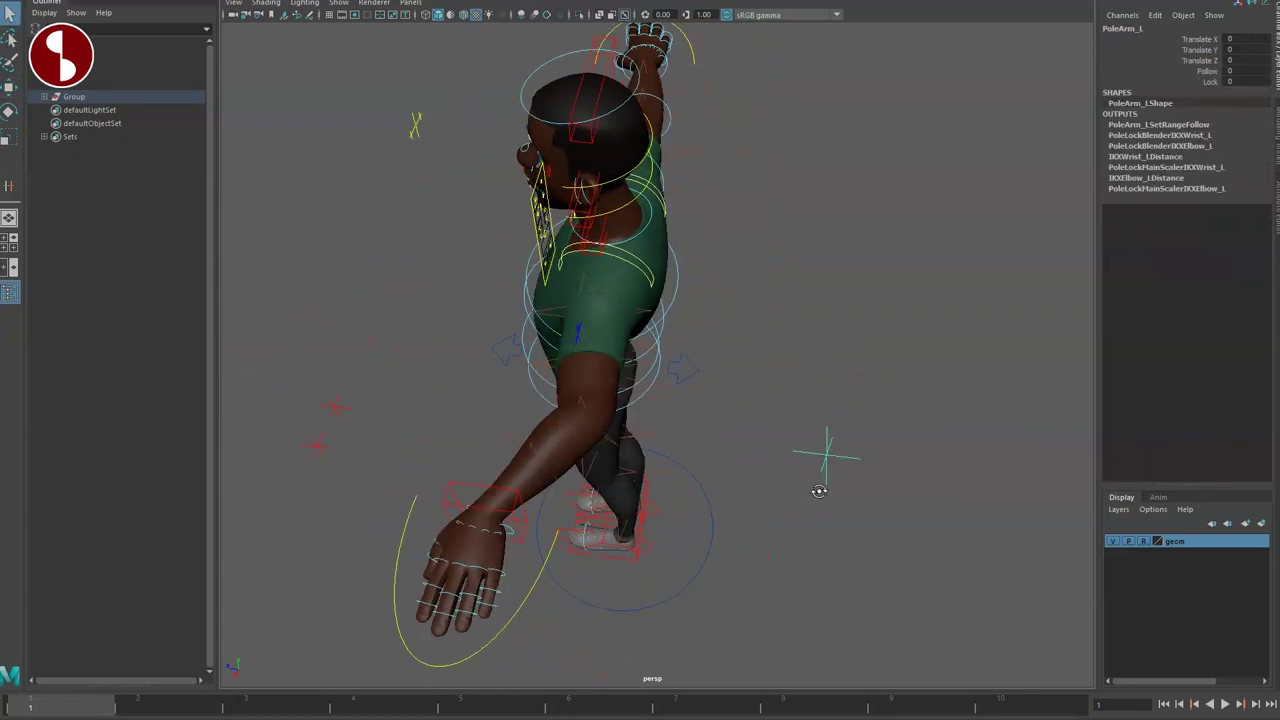
left_click_drag(803, 505, 871, 414, "alt")
key("w")
middle_click_drag(871, 414, 815, 460)
key("ctrl+z")
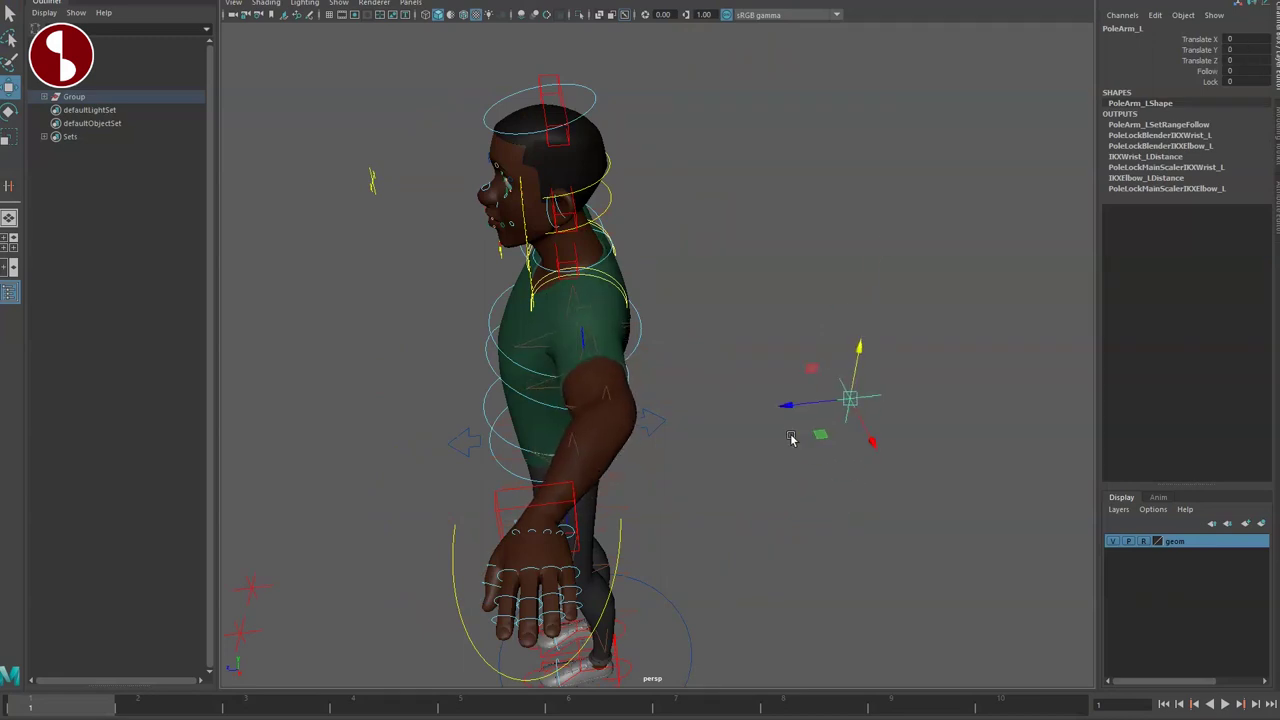
key("ctrl+z")
key("ctrl+z")
key("ctrl+z")
Examine the Stretchy, Anti Pop, Lenght 1 and Lenght 2 attributes of the left hand control IKArm_L
left_click_drag(718, 476, 796, 453, "alt")
left_click_drag(955, 529, 935, 507)
left_click_drag(778, 392, 816, 408)
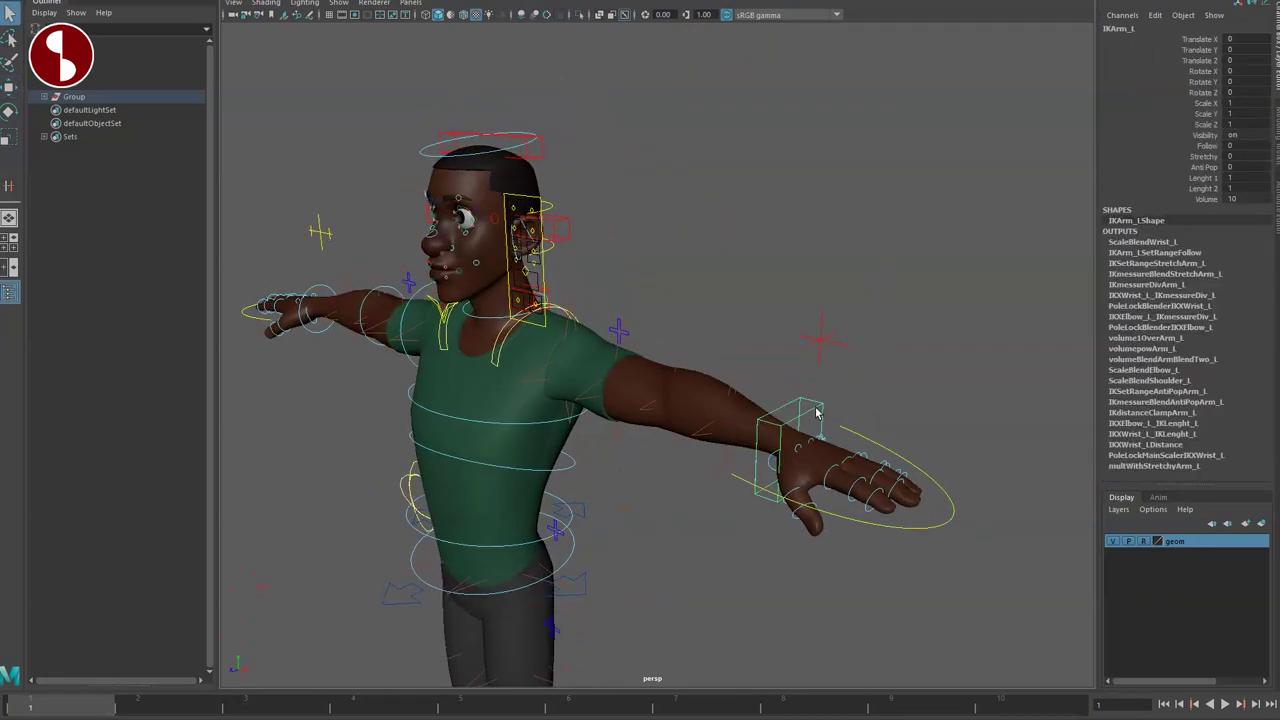
left_click(1166, 157)
left_click(1178, 169)
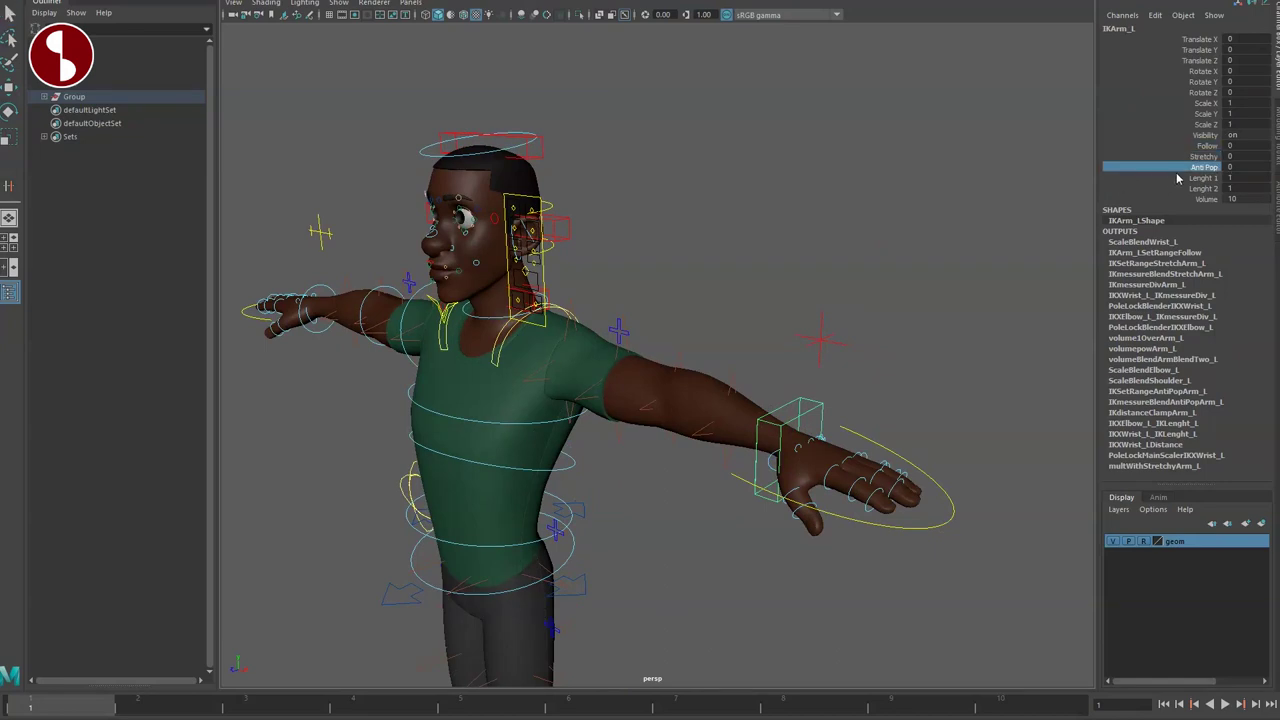
left_click_drag(1183, 180, 1186, 190)
left_click(1037, 197)
Move the left hand control IKArm_L toward the body to about Translate X -4.2, Y -0.1 and Z 3.5
right_click_drag(640, 305, 681, 296, "alt")
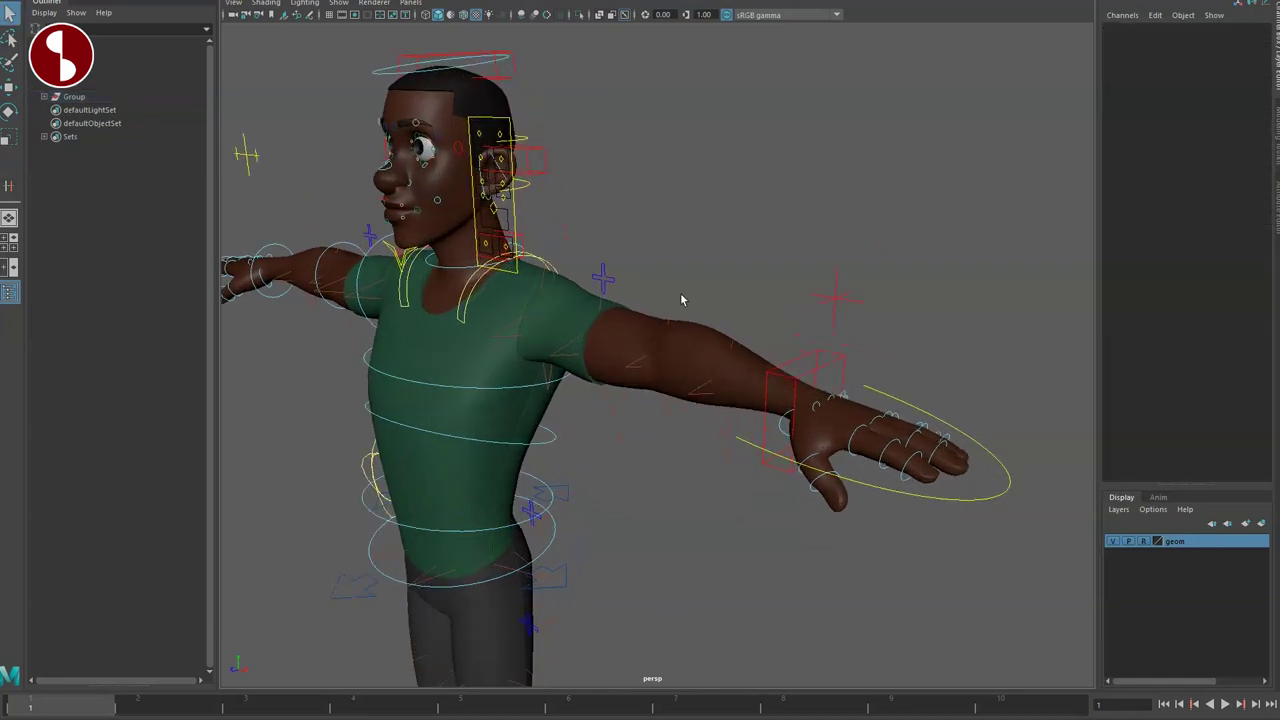
key("w")
left_click_drag(811, 343, 707, 411)
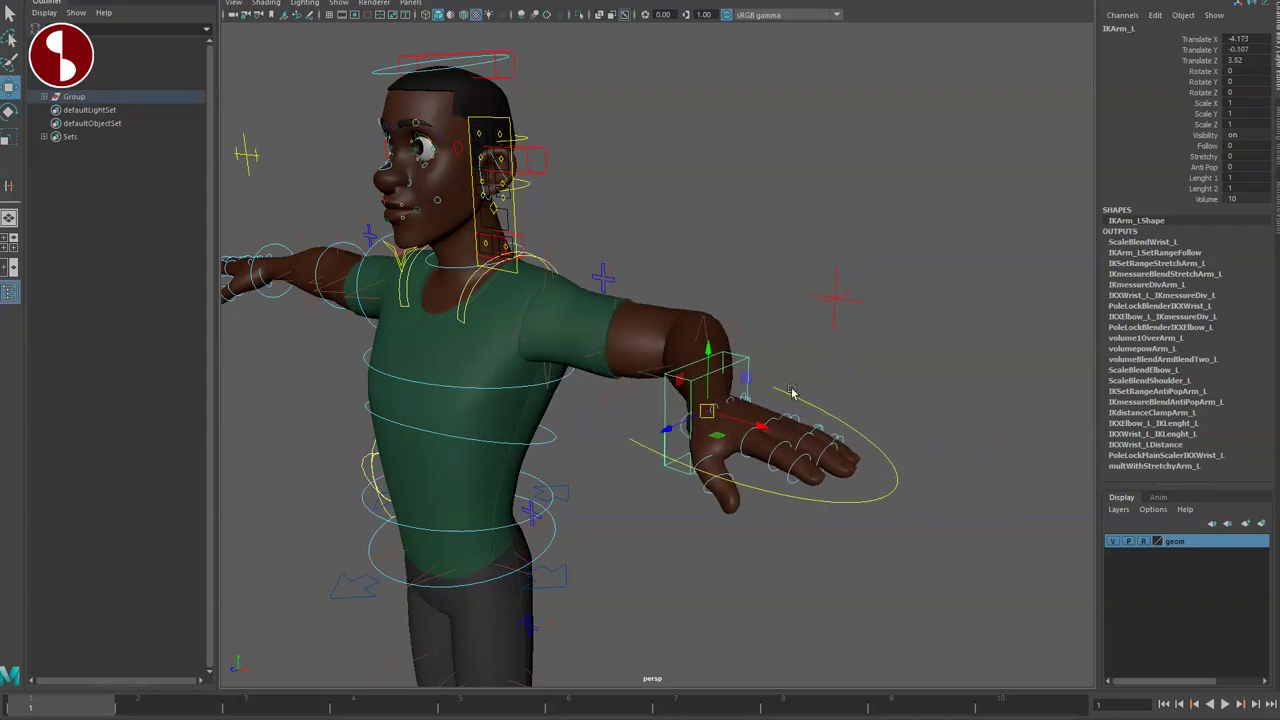
Test the Stretchy and Anti Pop attributes of IKArm_L, and select its Lenght 1 attribute
left_click(1190, 146)
left_click(1170, 157)
middle_click_drag(992, 164, 997, 167)
left_click(1179, 168)
middle_click_drag(1076, 188, 805, 348)
left_click(1169, 180)
Check the left elbow's pole control PoleArm_L, and rotate the hand control IKArm_L to about X -2.6, Y -49.2 and Z -4.5
left_click_drag(812, 331, 856, 340, "alt")
left_click_drag(877, 201, 876, 203)
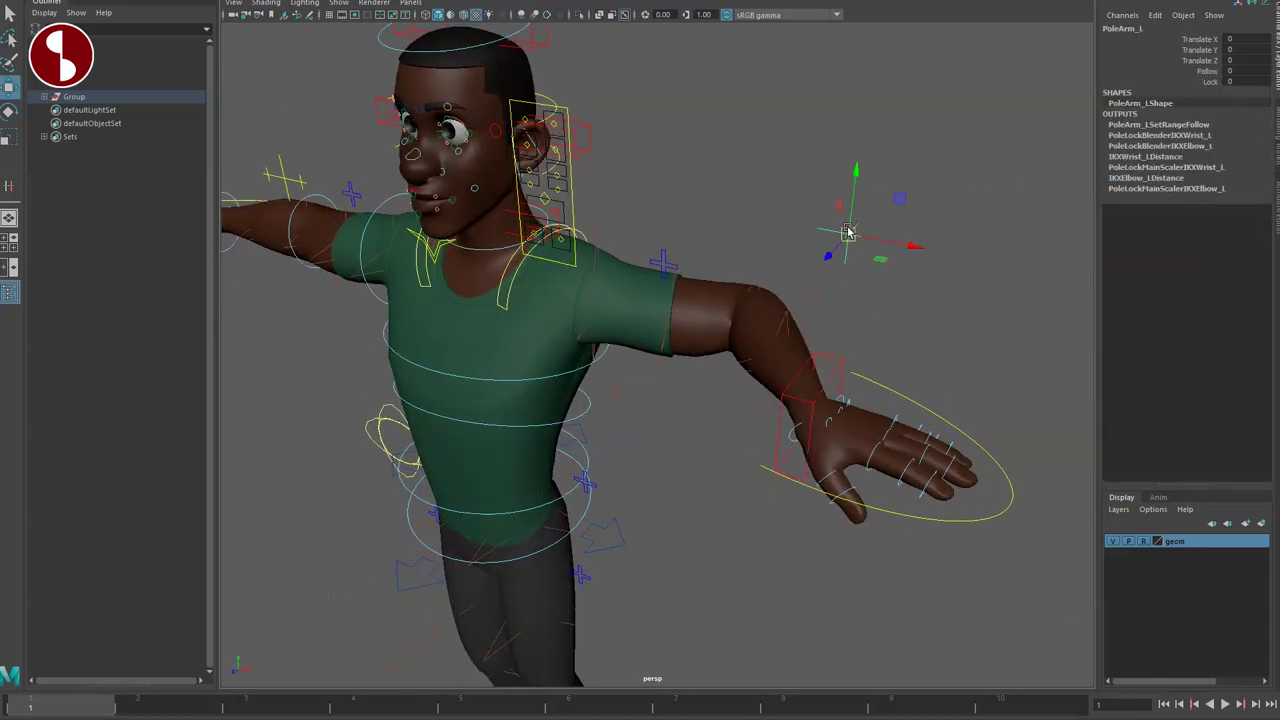
left_click(852, 367)
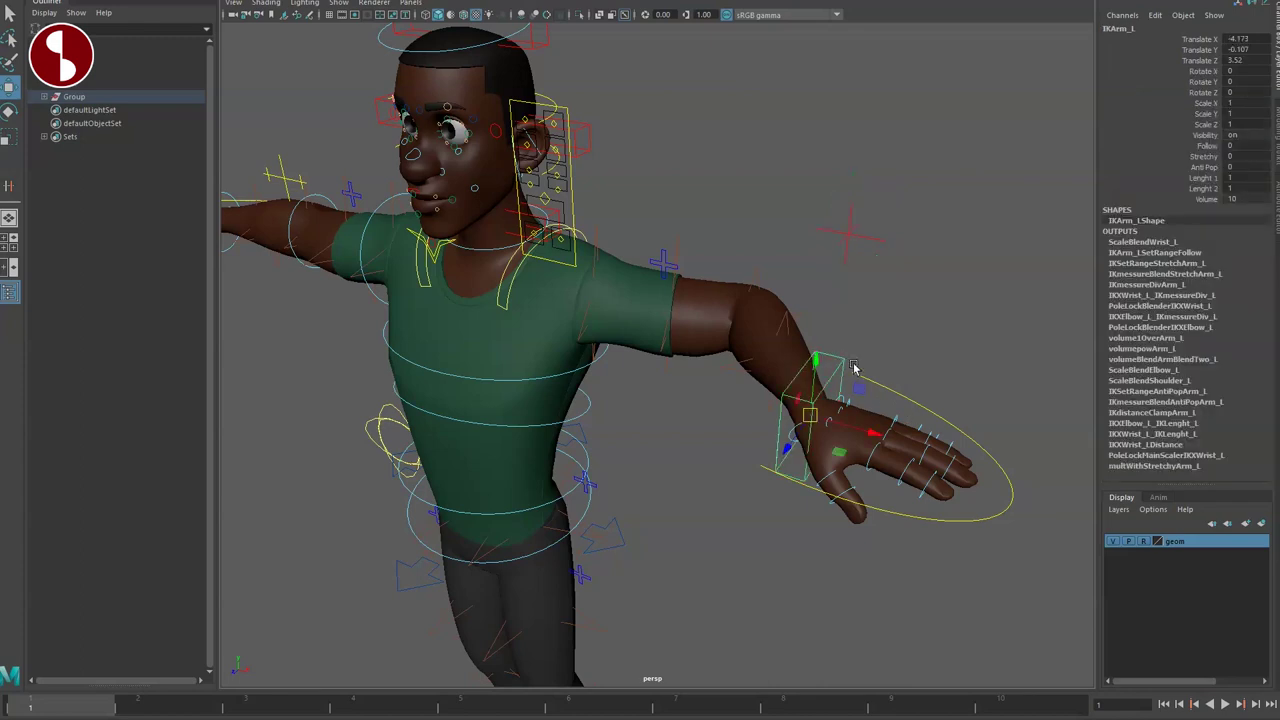
key("e")
left_click_drag(818, 448, 897, 443)
key("q")
middle_click_drag(897, 443, 734, 489, "alt")
middle_click_drag(855, 447, 802, 473, "alt")
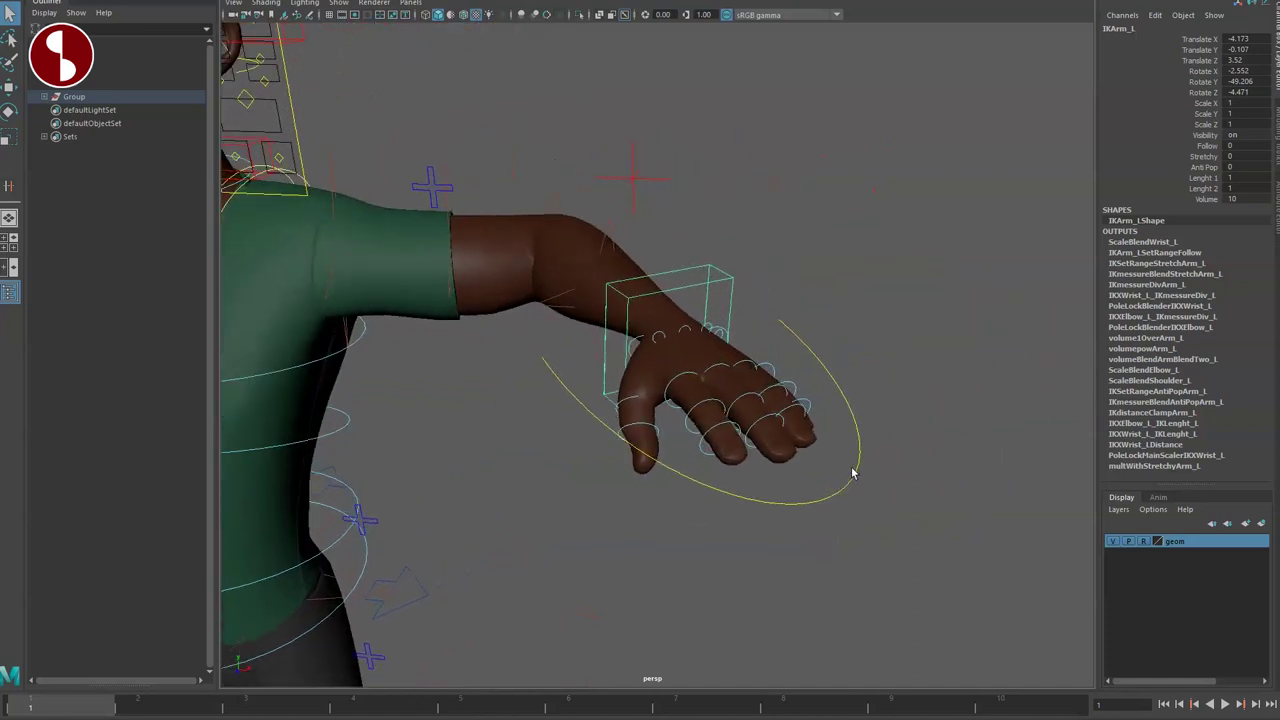
Try the Spread, Cup and finger Curl attributes of the left hand's Fingers_L control, and undo the changes
left_click(853, 472)
middle_click_drag(860, 138, 1065, 117)
key("ctrl+z")
left_click(1154, 50)
middle_click_drag(1063, 69, 949, 139)
left_click(1165, 61)
left_click(1182, 103, "shift")
key("ctrl+z")
Try bending the left index finger with its FK controls to about Rotate Y 25.4, and undo the bend
scroll(656, 363, "up", 1)
middle_click_drag(656, 363, 685, 324, "alt")
right_click_drag(685, 323, 795, 329, "alt")
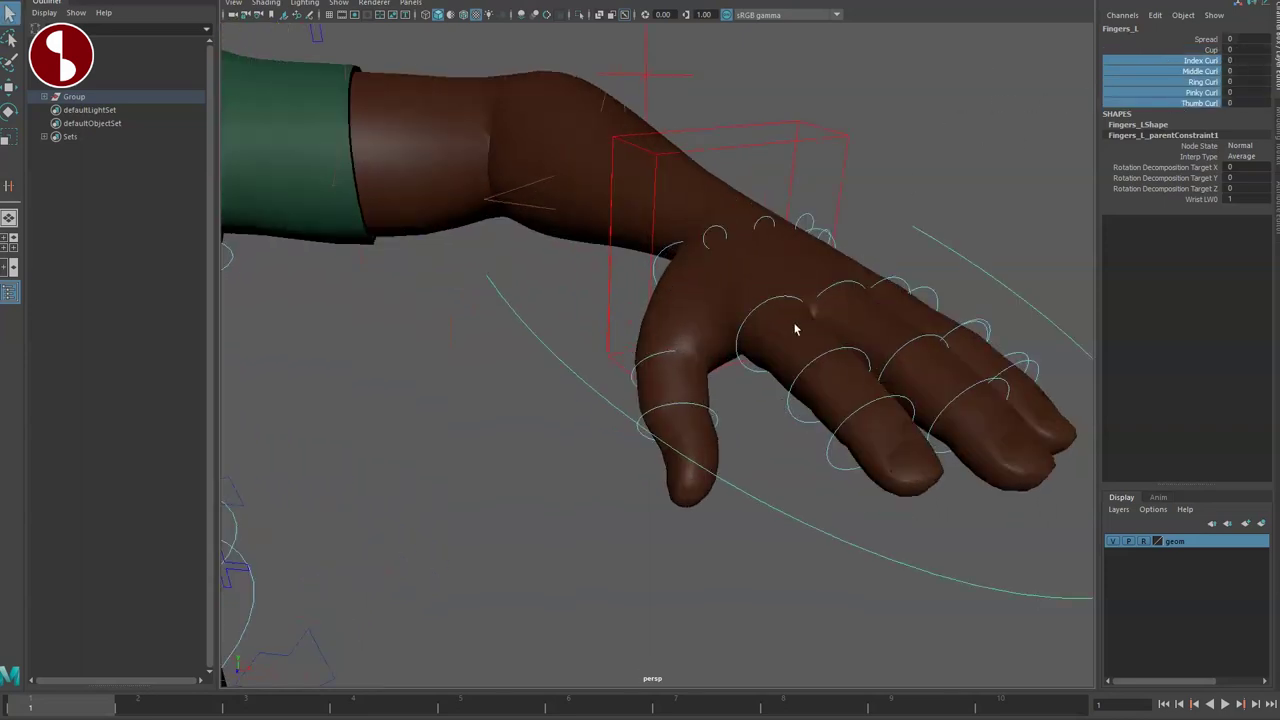
left_click(763, 308)
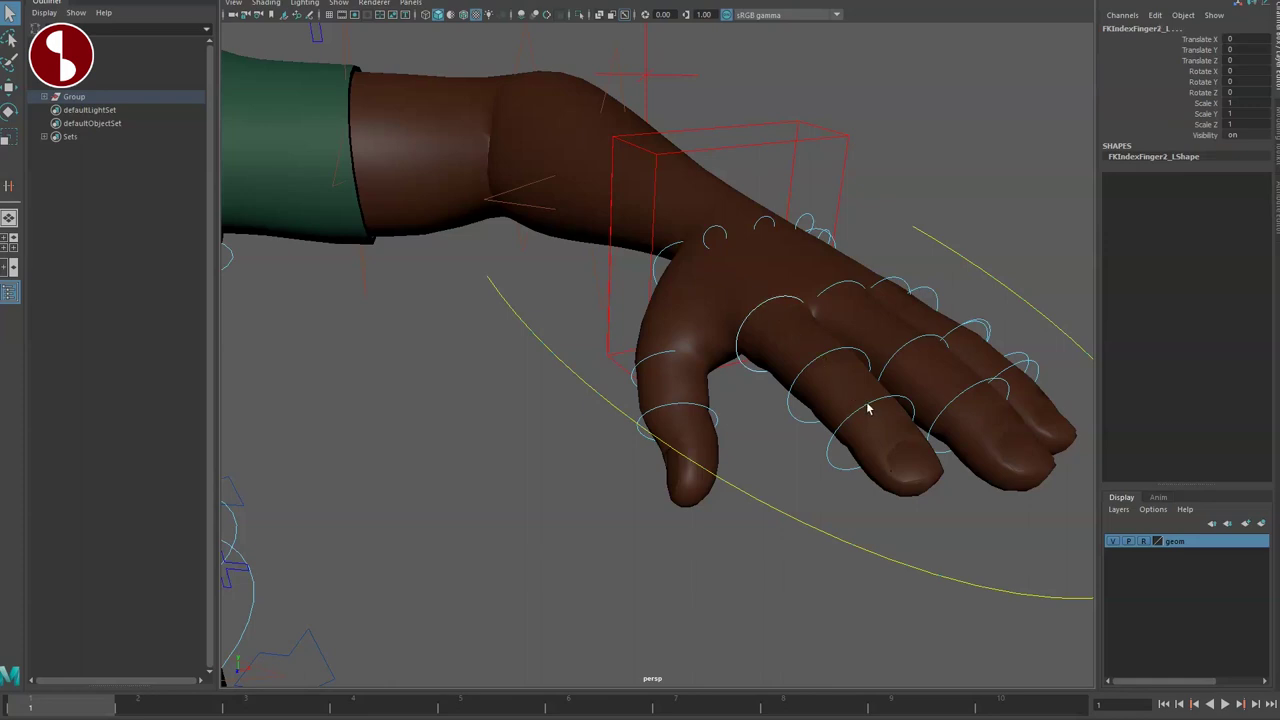
left_click_drag(899, 415, 785, 324)
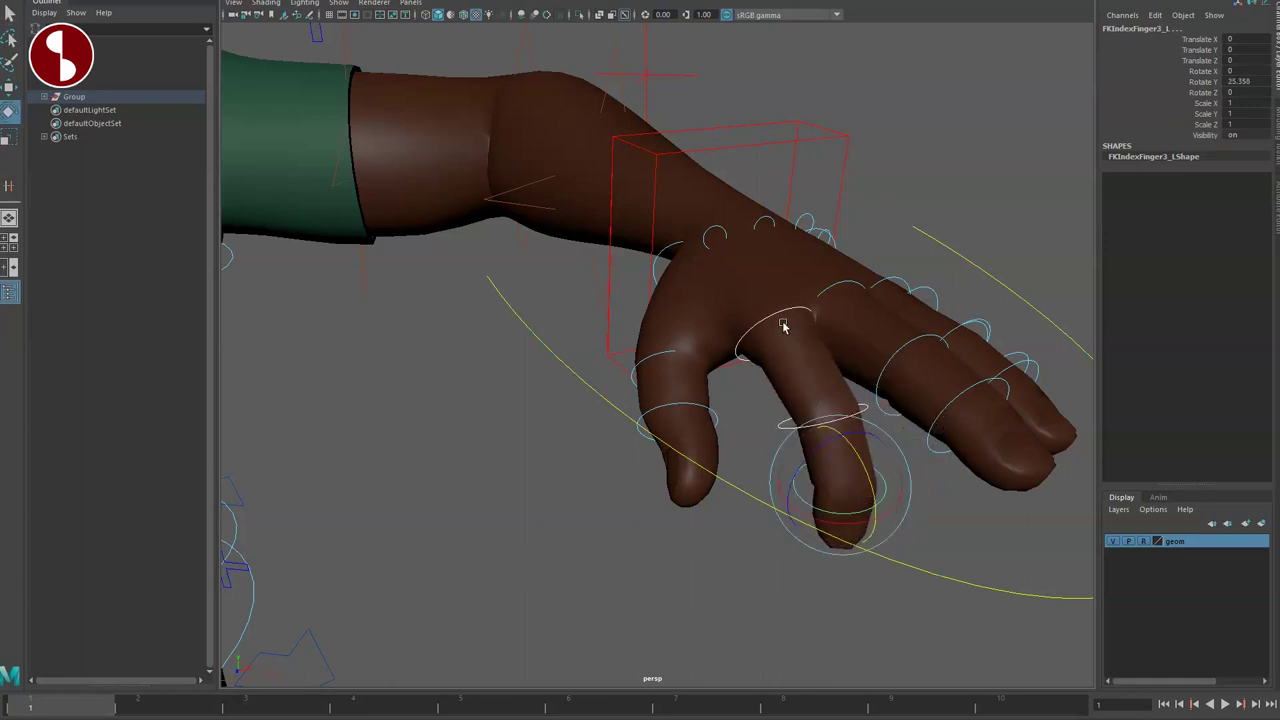
key("ctrl+z")
Try rotating the small controls at the base of the left hand's fingers, and undo each rotation
left_click(716, 253)
left_click(704, 236)
left_click_drag(732, 263, 726, 264)
key("ctrl+z")
middle_click_drag(563, 345, 790, 390, "alt")
right_click_drag(790, 390, 658, 346, "alt")
key("q")
left_click_drag(658, 346, 627, 371, "alt")
left_click(822, 265)
left_click(816, 269)
left_click_drag(808, 313, 851, 271)
key("ctrl+z")
Try rotating the head control FKHead_M, undo the changes and clear the selection
left_click_drag(566, 368, 620, 335, "alt")
key("q")
middle_click_drag(620, 335, 563, 406, "alt")
left_click_drag(563, 406, 575, 370, "alt")
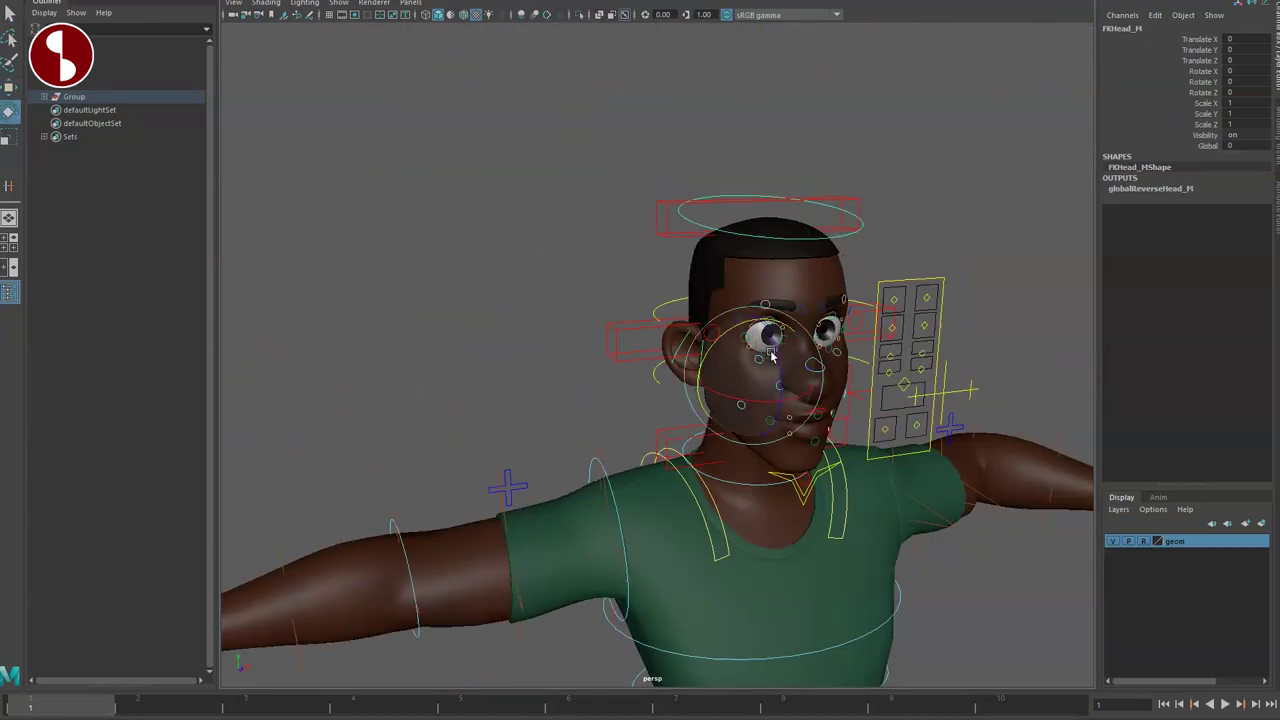
left_click_drag(778, 342, 744, 236)
key("ctrl+z")
key("w")
key("ctrl+z")
key("q")
left_click(549, 266)
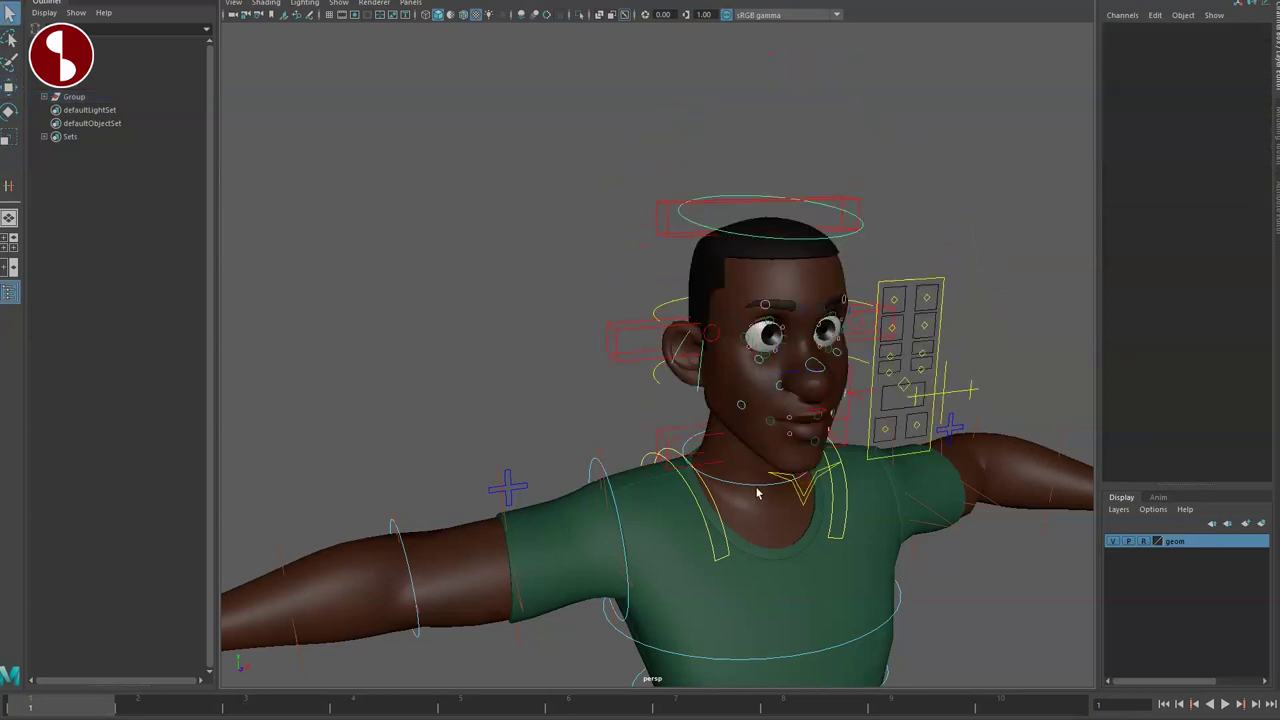
Try rotating the neck control below the head, and undo the rotation
left_click(755, 487)
key("e")
left_click_drag(752, 488, 745, 401)
key("ctrl+z")
key("q")
Try stretching the head by raising squashTop_M to about Translate Y 2.6, move the middle squash control, and undo the moves
left_click(659, 224)
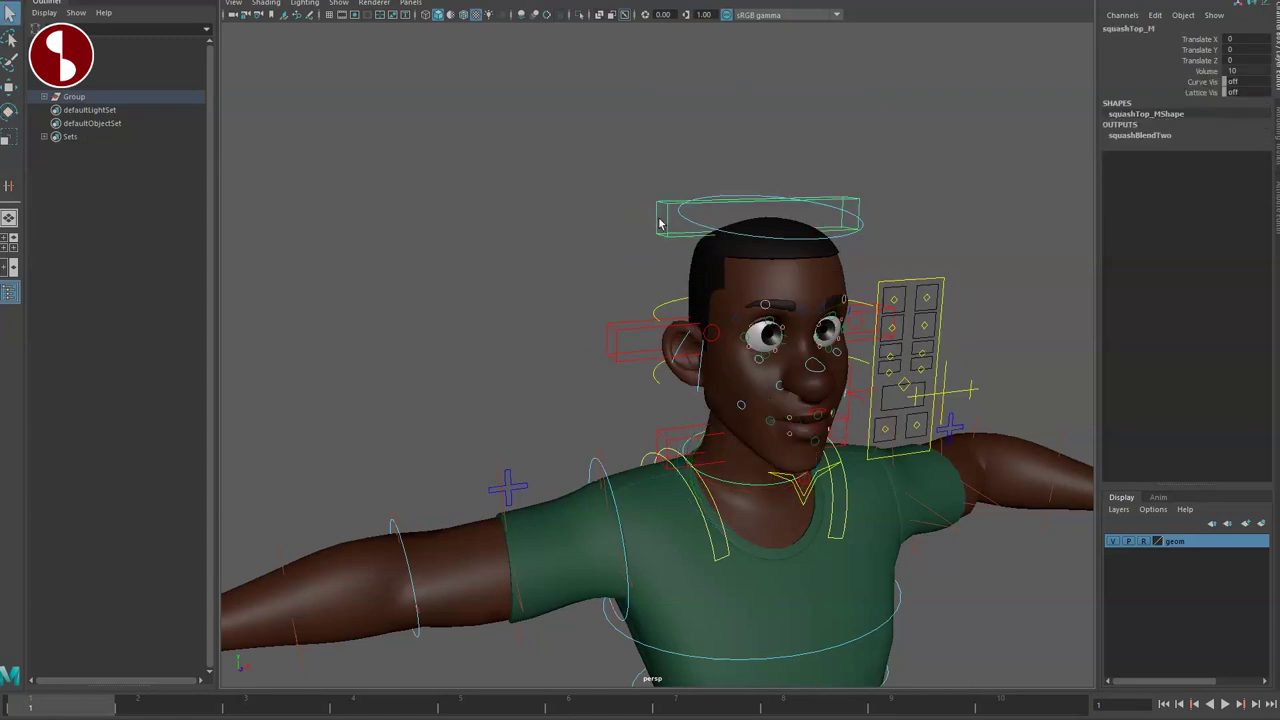
left_click_drag(760, 218, 762, 188)
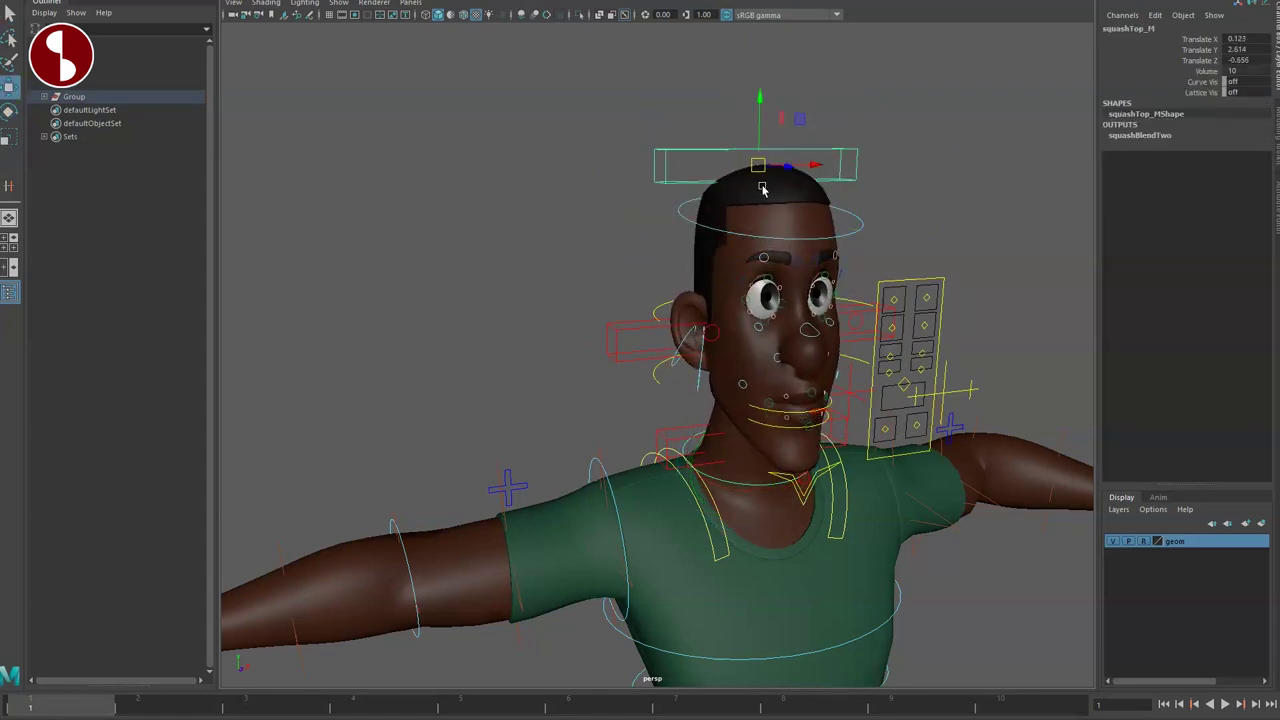
left_click(627, 348)
left_click_drag(773, 290, 719, 327)
key("ctrl+z")
Try moving the face region controls, including FKFaceLower_M, and undo each move
left_click_drag(620, 385, 769, 401, "alt")
middle_click_drag(769, 401, 640, 413, "alt")
right_click_drag(640, 413, 800, 530, "alt")
left_click_drag(800, 530, 525, 408, "alt")
left_click(692, 212)
right_click_drag(698, 233, 746, 294, "alt")
left_click_drag(868, 278, 837, 220)
key("ctrl+z")
left_click_drag(826, 275, 838, 228)
key("ctrl+z")
mouse_move(825, 281)
left_mouse_down()
mouse_move(826, 340)
mouse_move(822, 286)
left_mouse_up()
key("ctrl+z")
Try rotating the right ear control FKEar_R, and undo the rotation
mouse_move(804, 354)
left_mouse_down("alt")
mouse_move(749, 368)
mouse_move(797, 371)
left_mouse_up("alt")
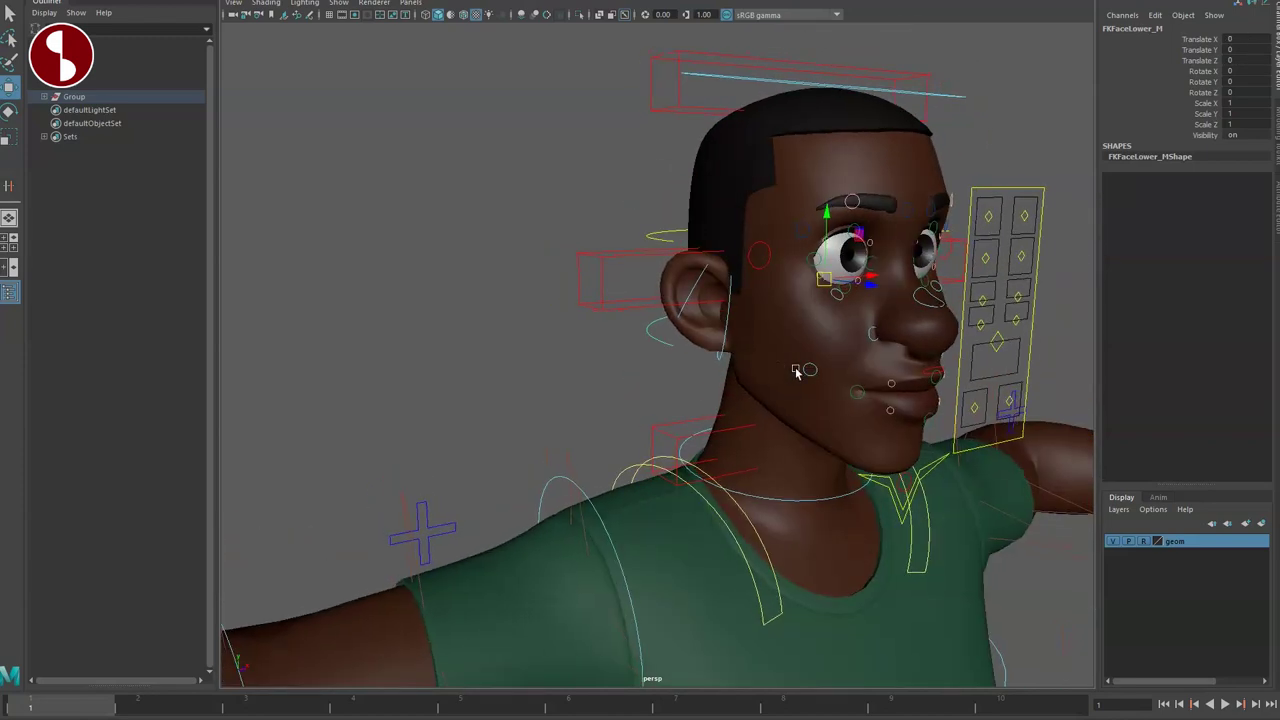
key("q")
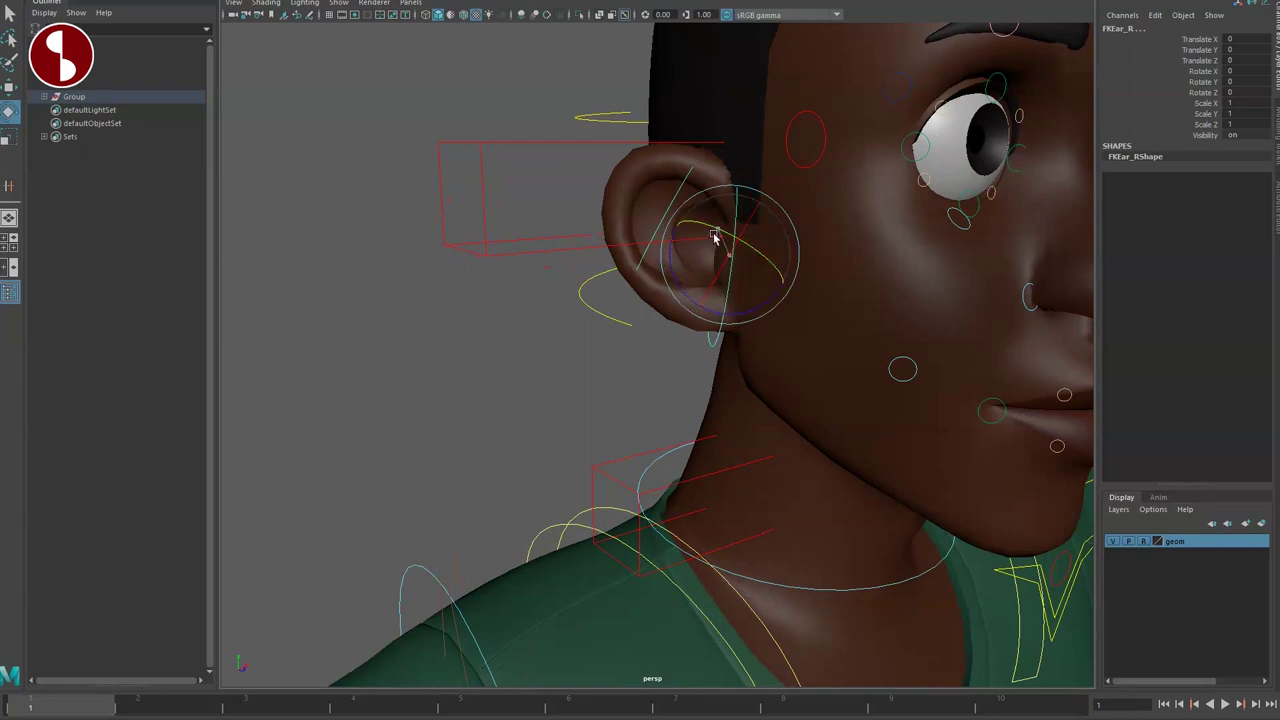
left_click_drag(714, 237, 737, 274)
key("ctrl+z")
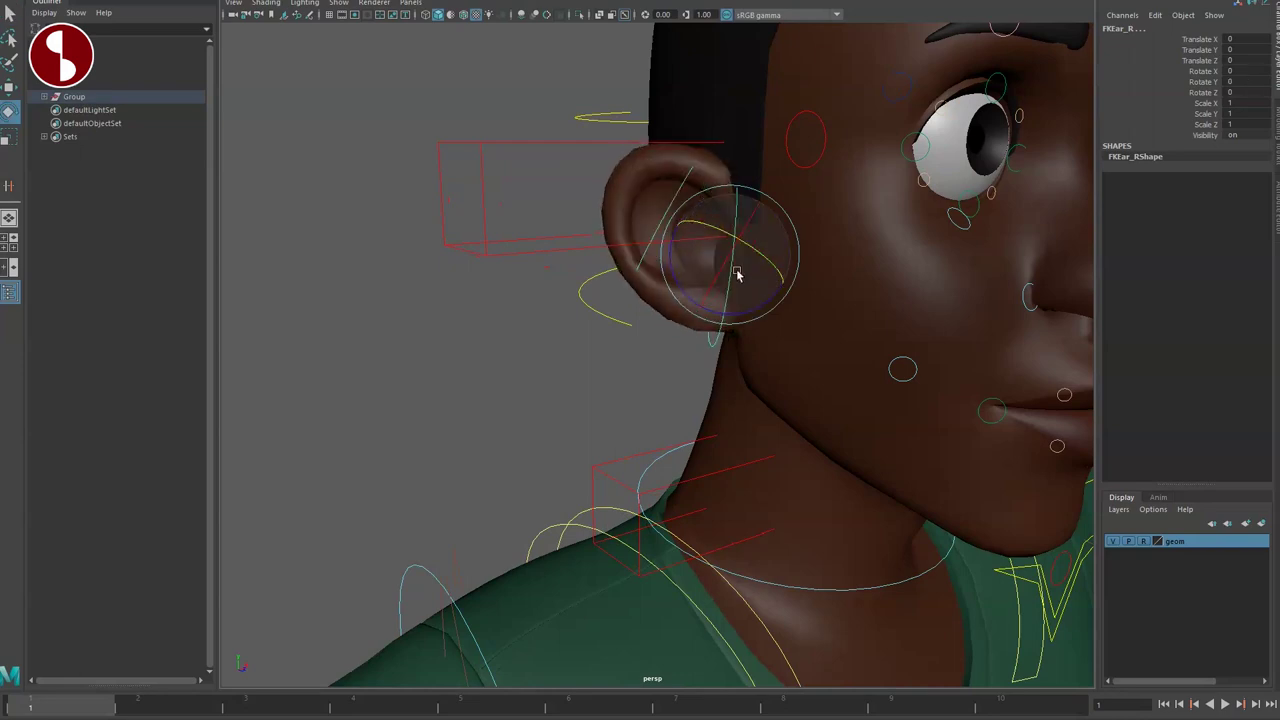
key("q")
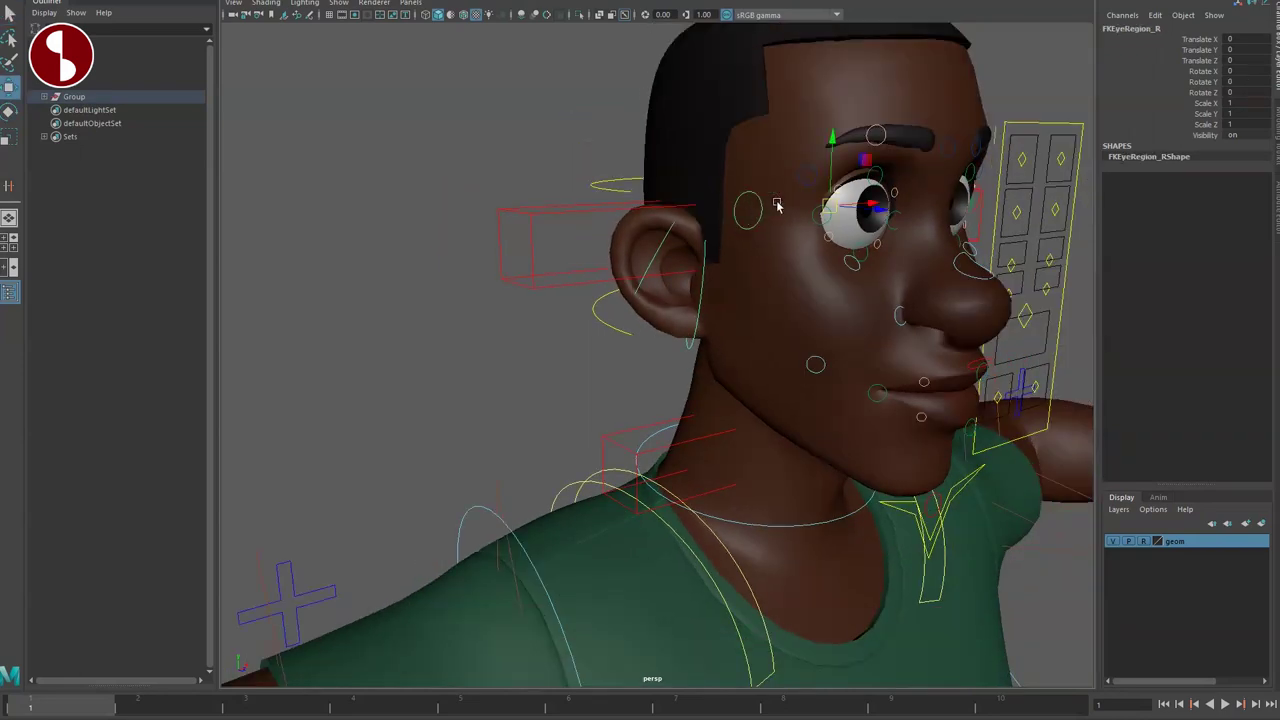
Try moving the right eye's region, cheek raiser and lid controls FKEyeRegion_R, cheekRaiser_R, lowerLid3_R and LidCorner2_R
left_click_drag(826, 210, 808, 226)
left_click_drag(812, 250, 730, 240, "alt")
left_click(693, 281)
key("w")
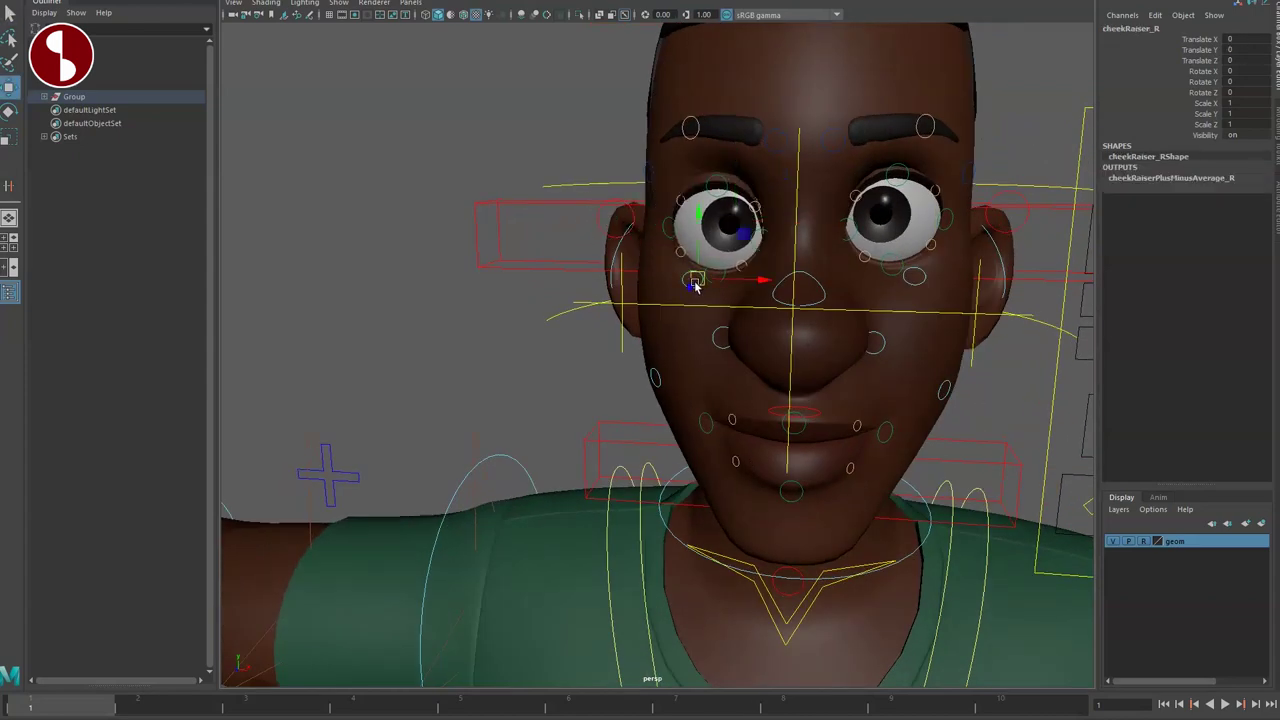
left_click(678, 258)
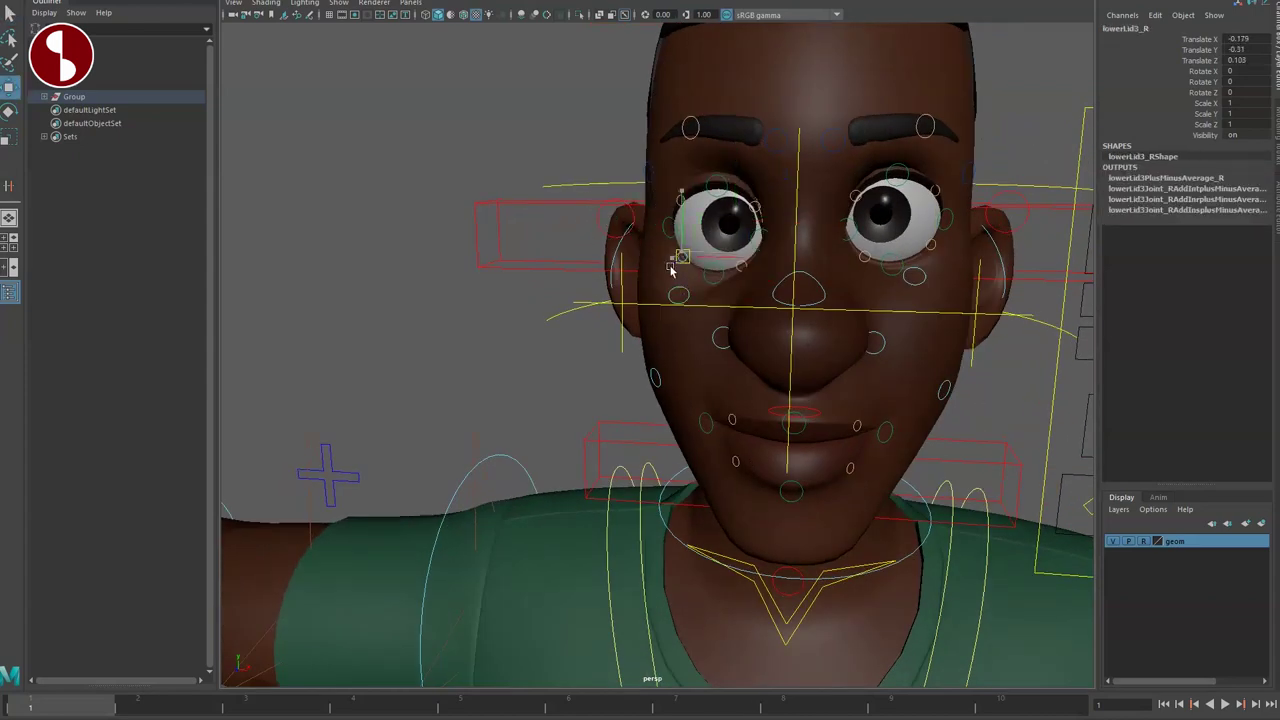
left_click(666, 218)
key("w")
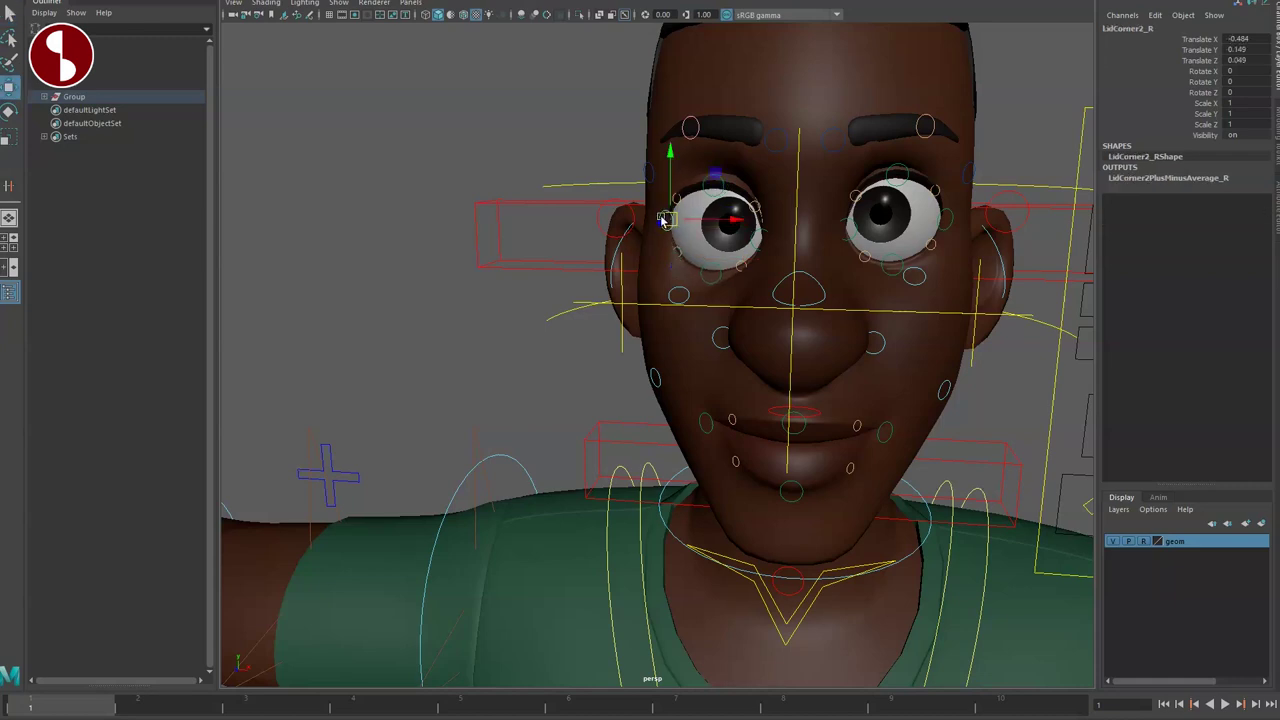
Try raising the right eyebrow with its brow controls, moving browOuter_R outward to about Translate X -0.5
left_click_drag(728, 206, 842, 79, "alt")
left_click(780, 180)
key("w")
left_click(836, 141)
left_click(748, 115)
left_click_drag(742, 117, 725, 77)
left_click(687, 160)
left_click_drag(686, 162, 664, 132)
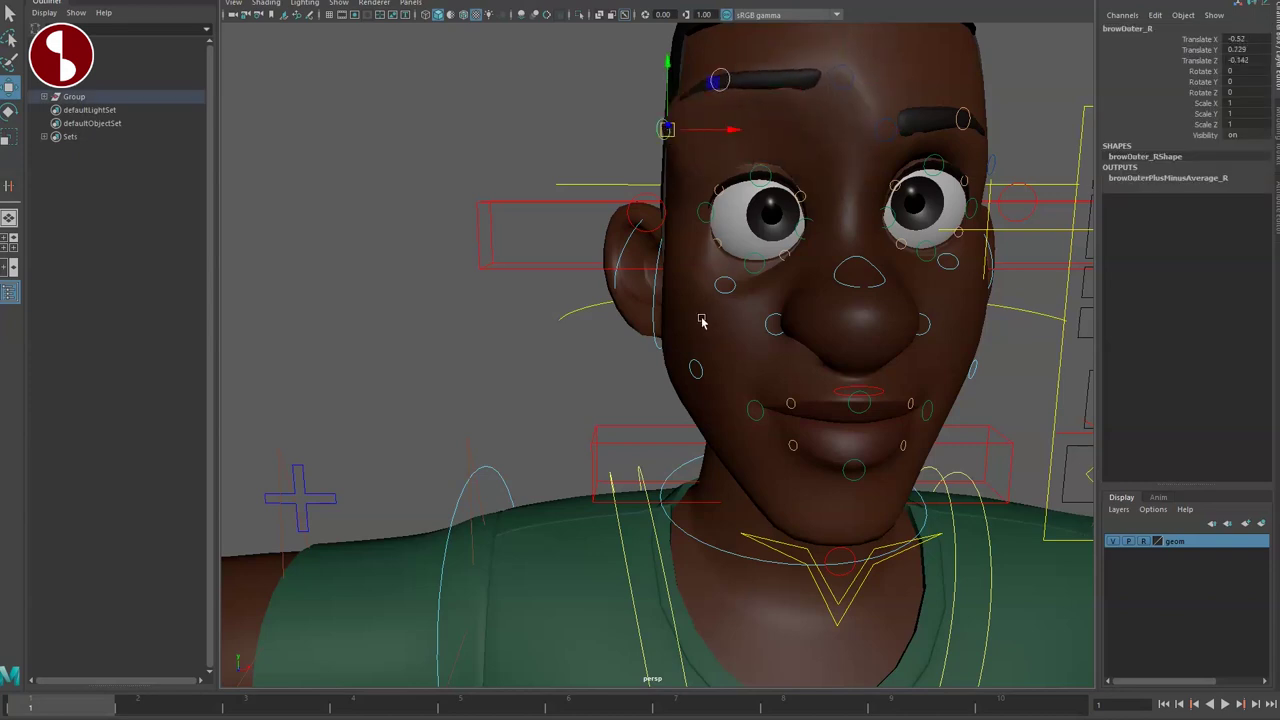
Undo the moves of the right eyebrow, eyelid and cheek controls
key("ctrl+z")
key("ctrl+z")
key("ctrl+z")
key("ctrl+z")
key("ctrl+z")
key("ctrl+z")
key("ctrl+z")
key("ctrl+z")
key("ctrl+z")
key("ctrl+z")
key("ctrl+z")
Select the nose control, try moving the right nostril control, and undo the move
left_click(849, 286)
left_click_drag(852, 314, 782, 293, "alt")
left_click_drag(782, 293, 798, 362, "alt")
left_click(733, 296)
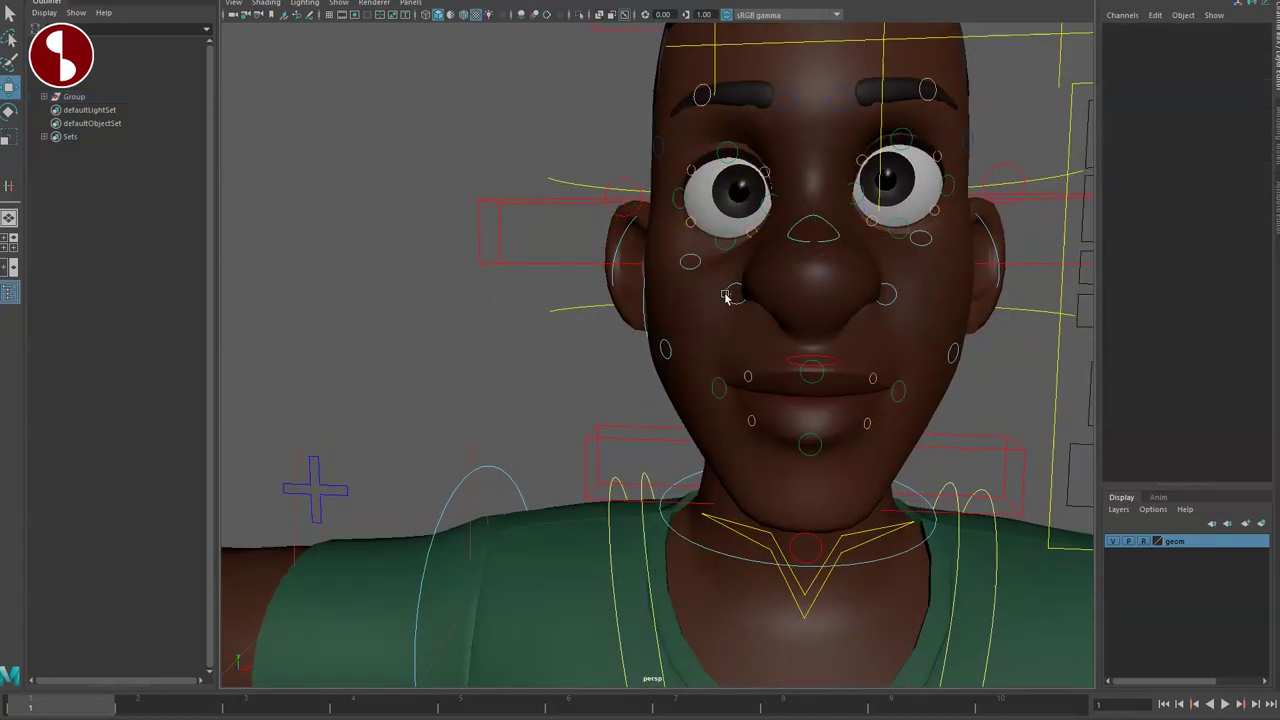
left_click(727, 296)
mouse_move(740, 294)
left_mouse_down()
mouse_move(725, 279)
mouse_move(748, 301)
left_mouse_up()
key("ctrl+z")
Try moving the right cheek control and a mouth control, and undo each move
left_click_drag(765, 366, 826, 396, "alt")
right_click_drag(894, 371, 1020, 460, "alt")
middle_click_drag(1020, 460, 827, 364, "alt")
left_click(597, 281)
left_click_drag(600, 264, 537, 255)
key("ctrl+z")
left_click(829, 288)
mouse_move(819, 321)
left_mouse_down()
mouse_move(789, 302)
mouse_move(828, 324)
left_mouse_up()
key("ctrl+z")
Try opening the mouth by rotating the jaw control FKJaw_M to Rotate X 24.12
left_click_drag(812, 400, 698, 482, "alt")
key("q")
left_click(742, 480)
left_click(735, 471)
left_click(735, 467)
key("ctrl+z")
key("e")
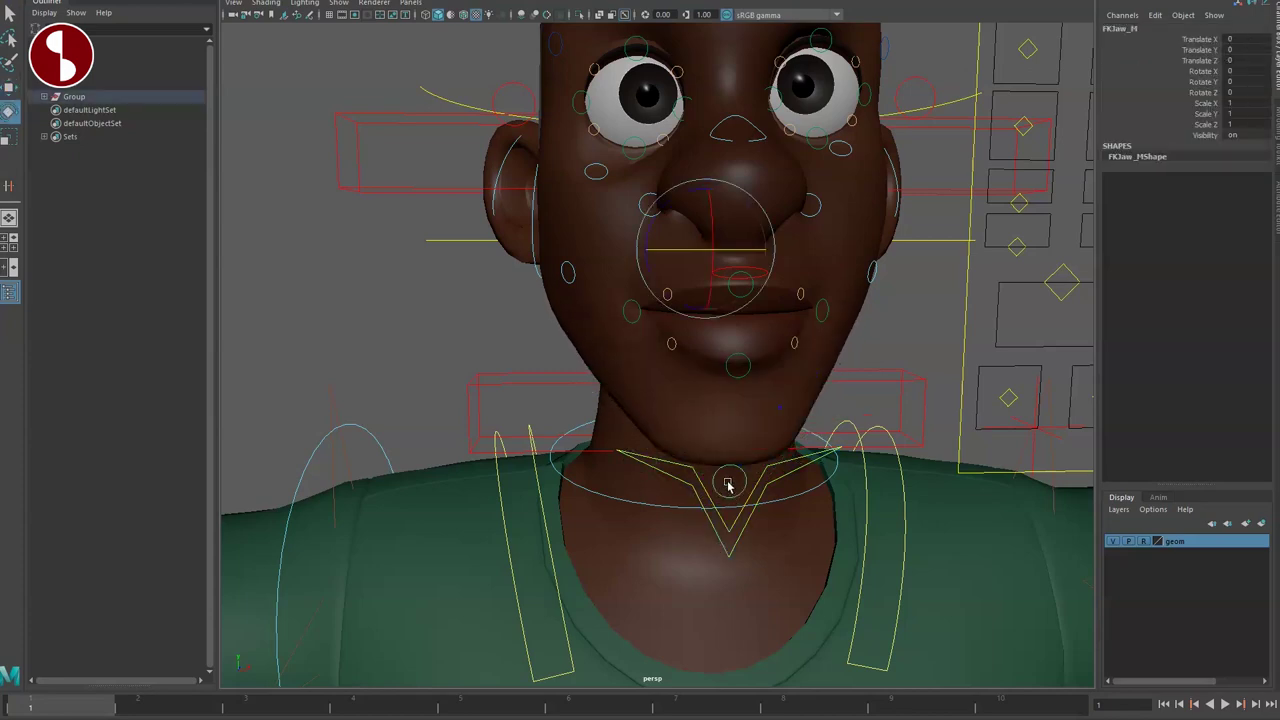
left_click_drag(710, 268, 711, 298)
key("q")
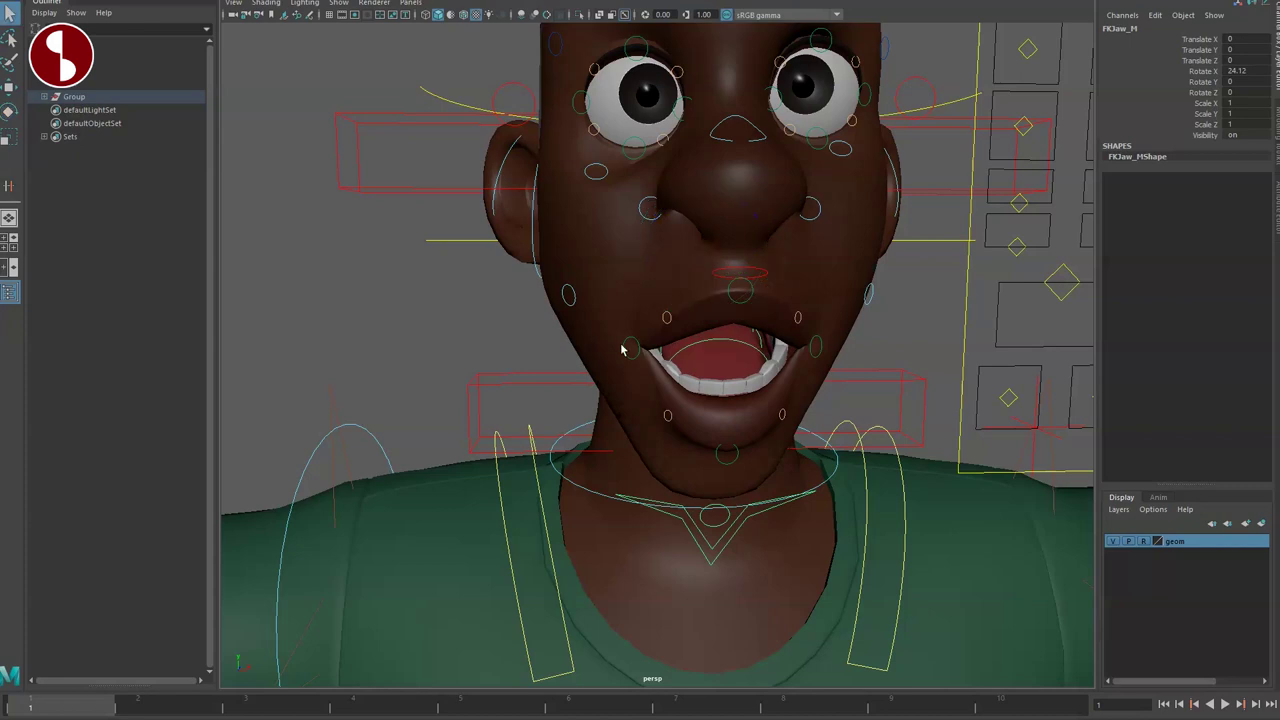
Try raising the right mouth corner control with the jaw open
left_click(638, 348)
key("w")
left_click_drag(638, 346, 646, 281)
key("q")
left_click(649, 299)
key("w")
key("q")
Try moving the middle upper lip control slightly upward
left_click(735, 294)
key("w")
left_click_drag(737, 283, 735, 277)
key("q")
Undo the lip, mouth corner and jaw moves to close the mouth
mouse_move(680, 440)
left_mouse_down("alt")
mouse_move(640, 438)
mouse_move(797, 438)
mouse_move(689, 438)
left_mouse_up("alt")
left_click_drag(524, 401, 590, 415)
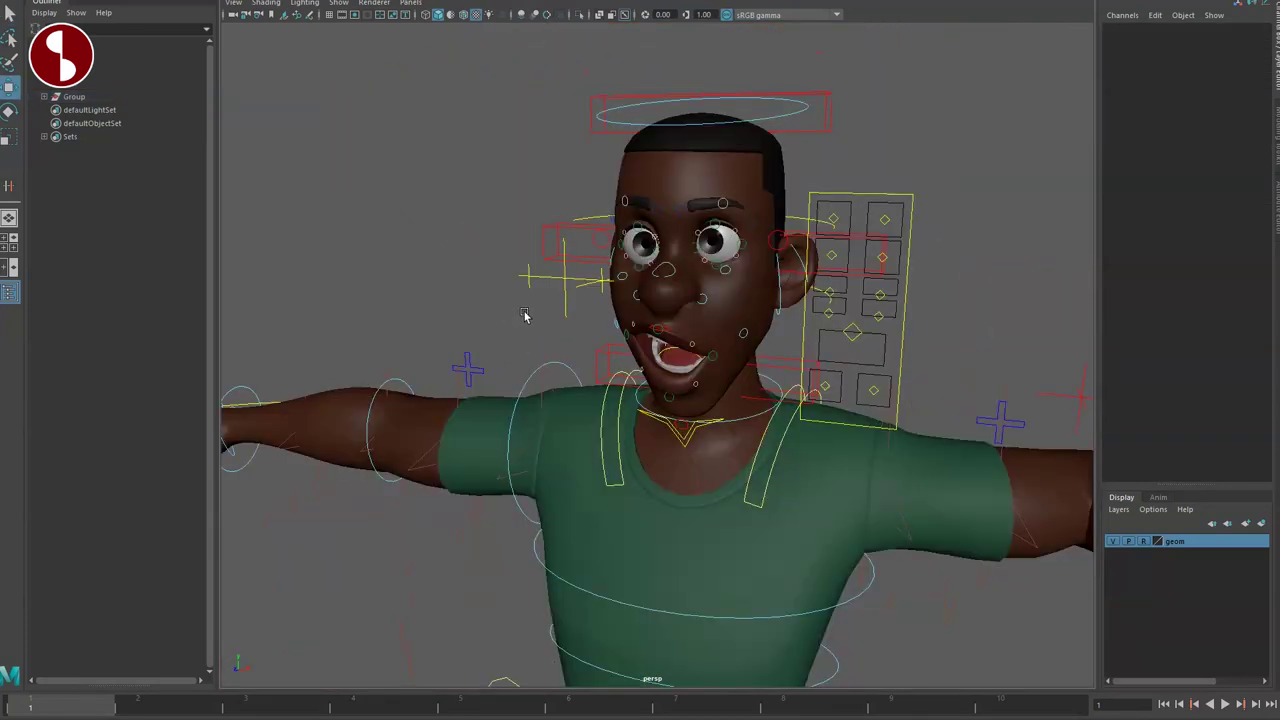
key("ctrl+z")
key("ctrl+z")
key("ctrl+z")
key("ctrl+z")
key("ctrl+z")
key("ctrl+z")
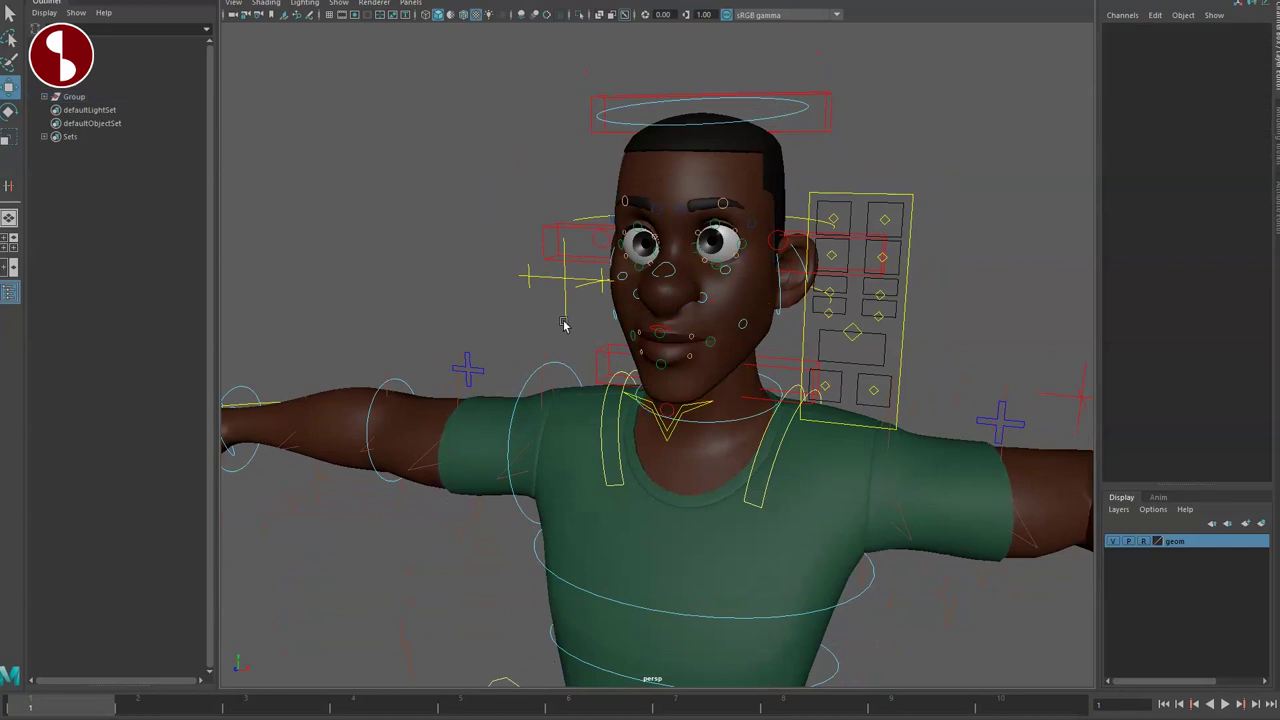
Set the Aim attribute of the eye control AimEye_M to 10, and move the control to about X -1.4, Y -0.8 and Z 0.7
left_click(548, 279)
key("w")
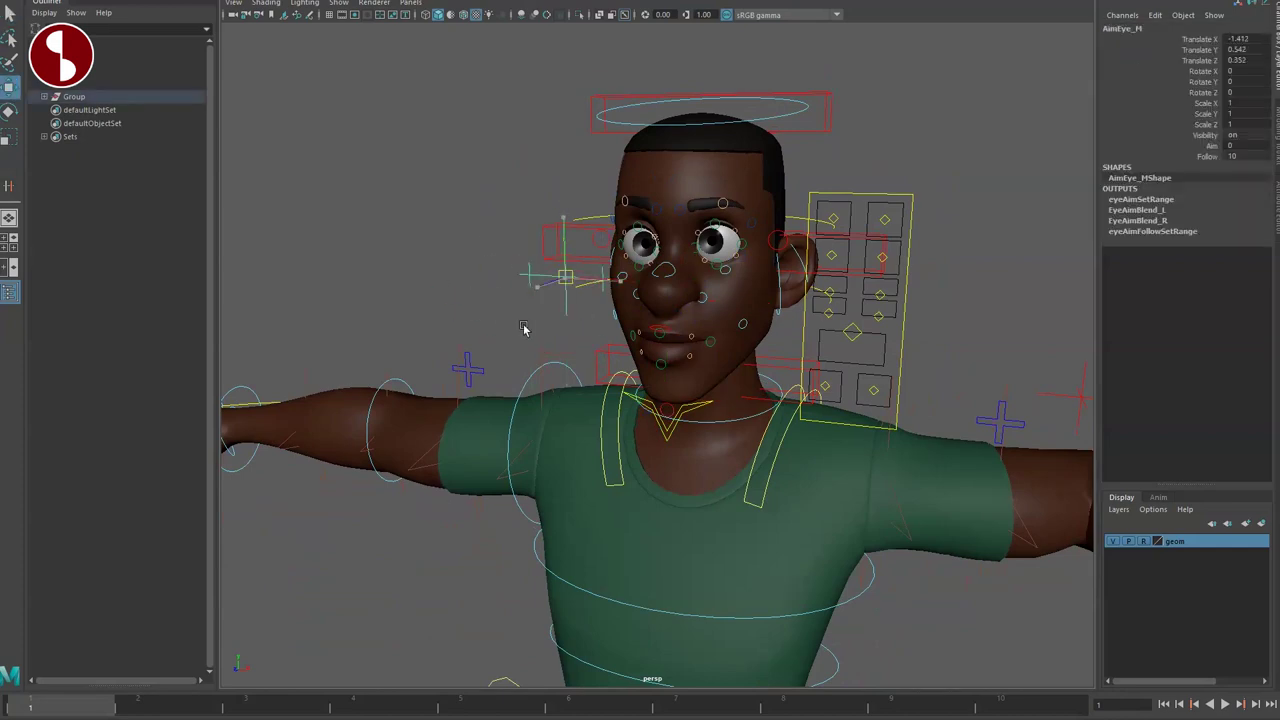
scroll(559, 325, "down", 4)
left_click(1191, 147)
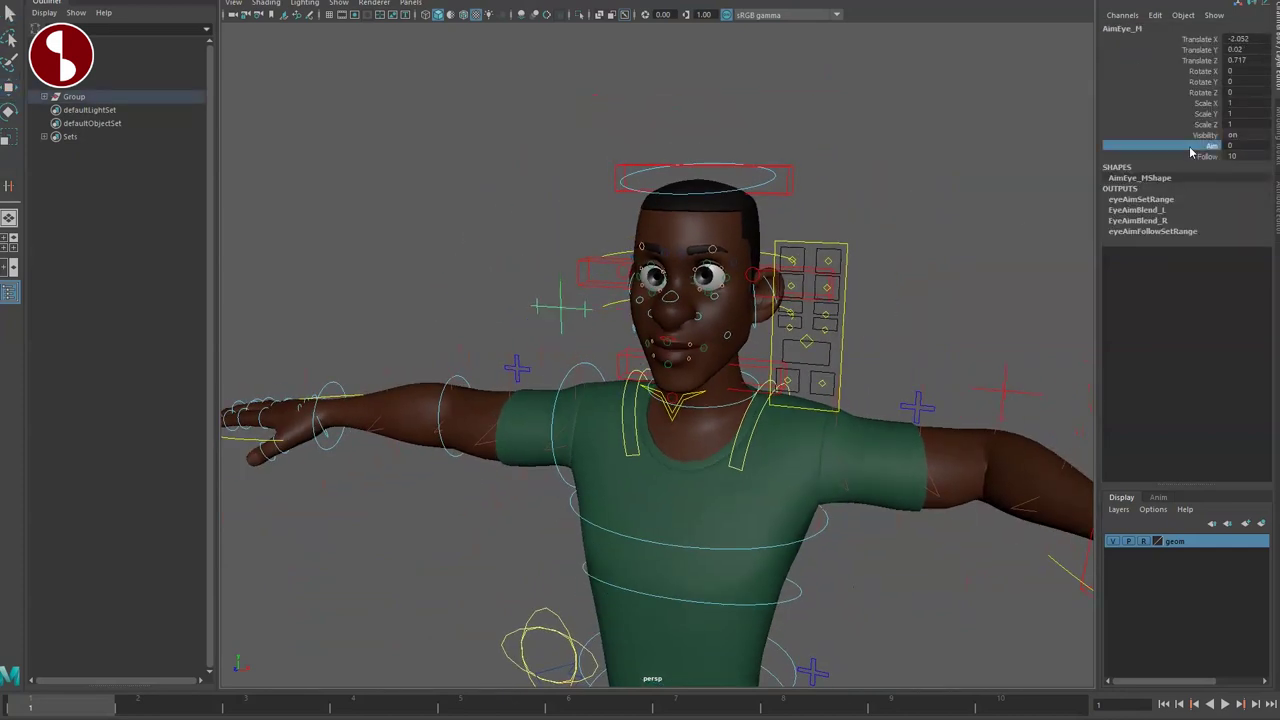
left_click_drag(563, 313, 632, 313)
scroll(645, 367, "up", 1)
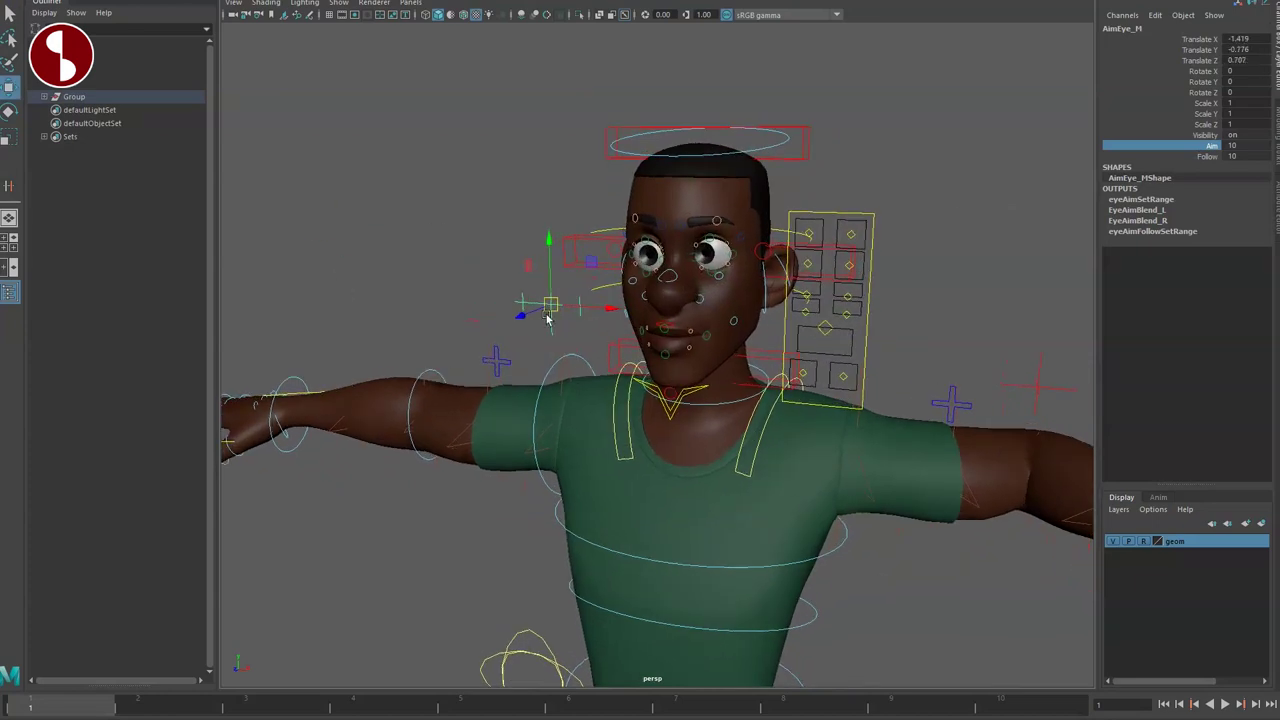
Try moving the right eye's aim control AimEye_R, undo the move and clear the selection
left_click(462, 304)
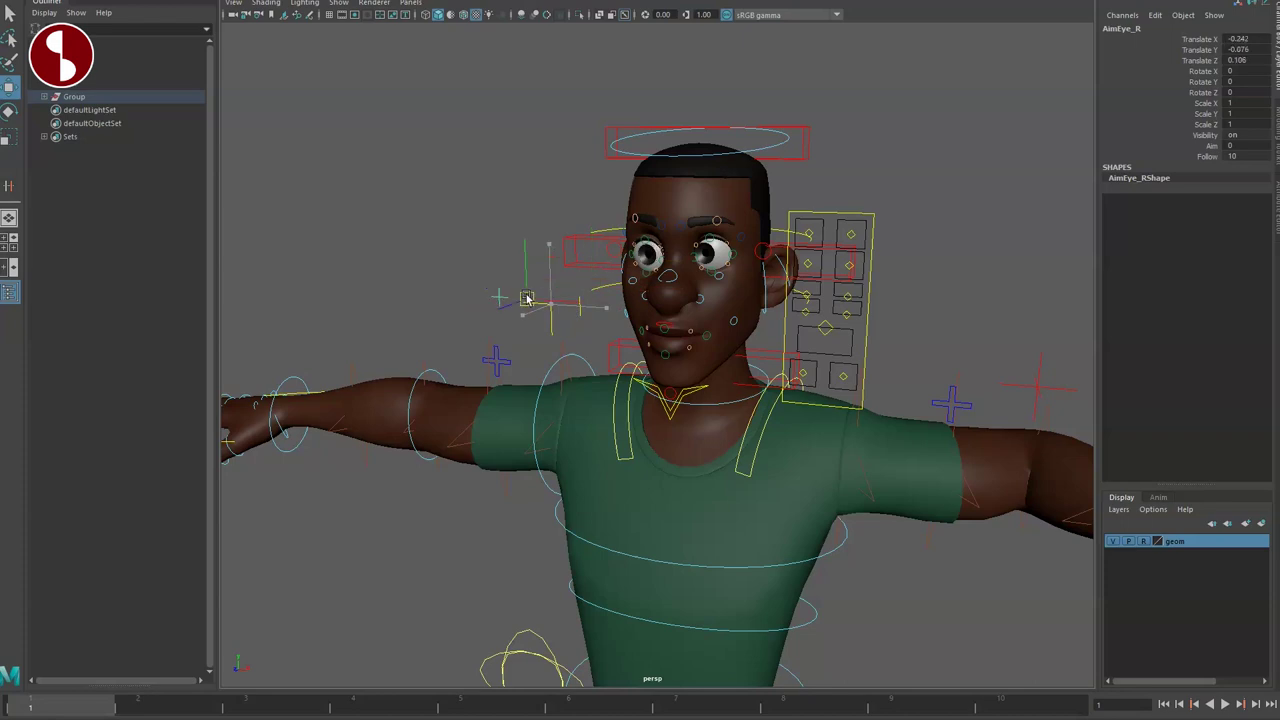
key("ctrl+z")
key("ctrl+z")
scroll(622, 370, "down", 1)
left_click_drag(638, 377, 687, 388, "alt")
scroll(687, 388, "up", 2)
left_click(596, 309)
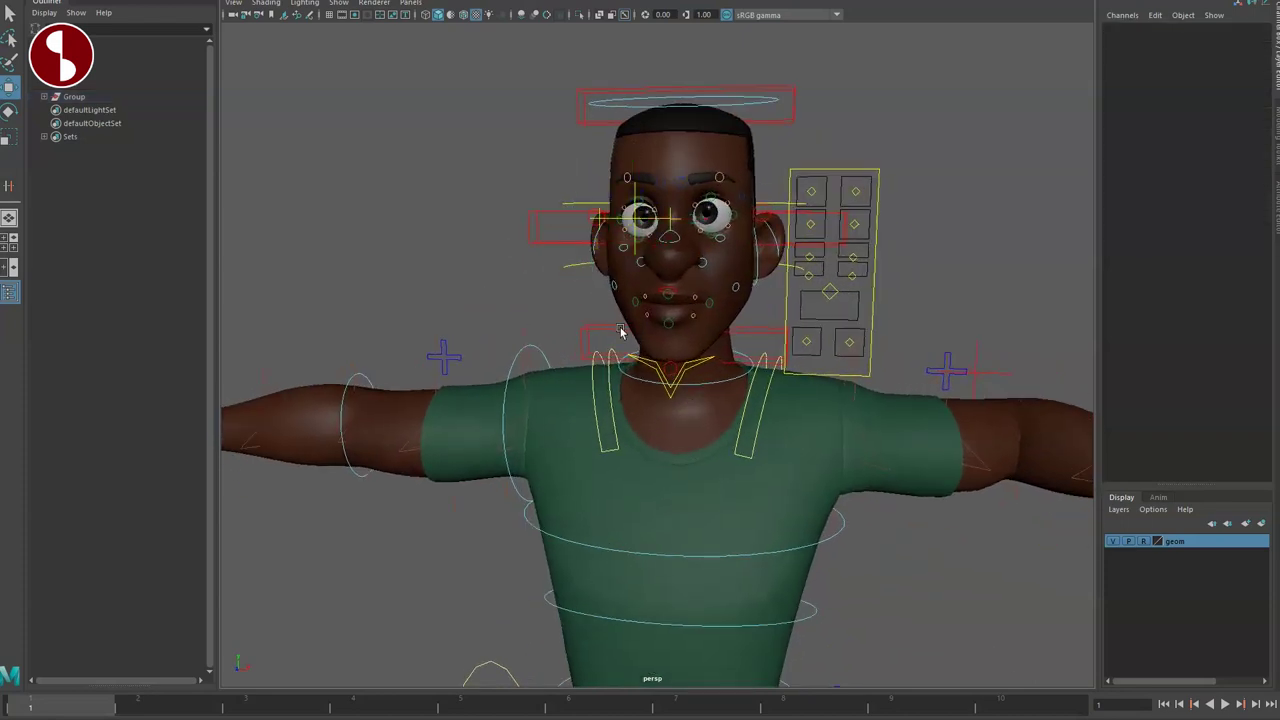
Try moving the body root control RootX_M sideways to about X -18.1, Y -0.9 and Z 2.4
scroll(620, 332, "down", 6)
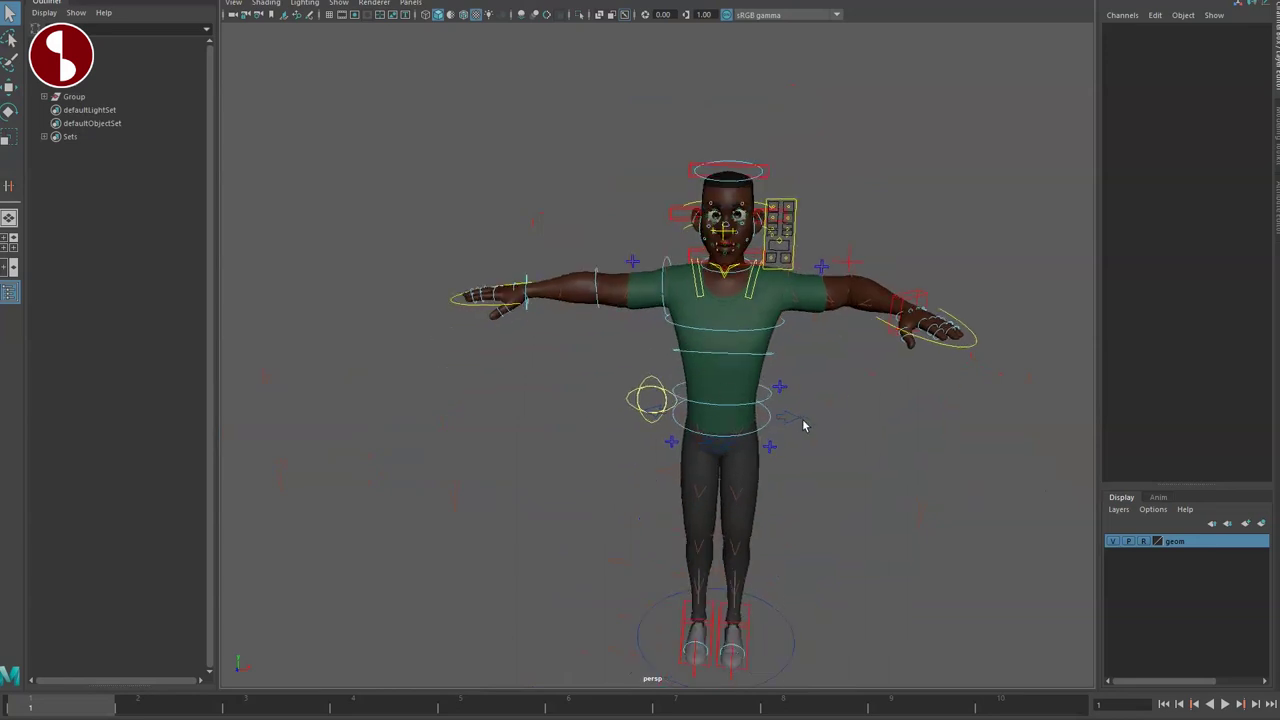
left_click(731, 440)
left_click_drag(708, 421, 607, 422)
middle_click_drag(602, 302, 646, 361, "alt")
right_click_drag(646, 361, 766, 437, "alt")
left_click_drag(766, 437, 674, 401, "alt")
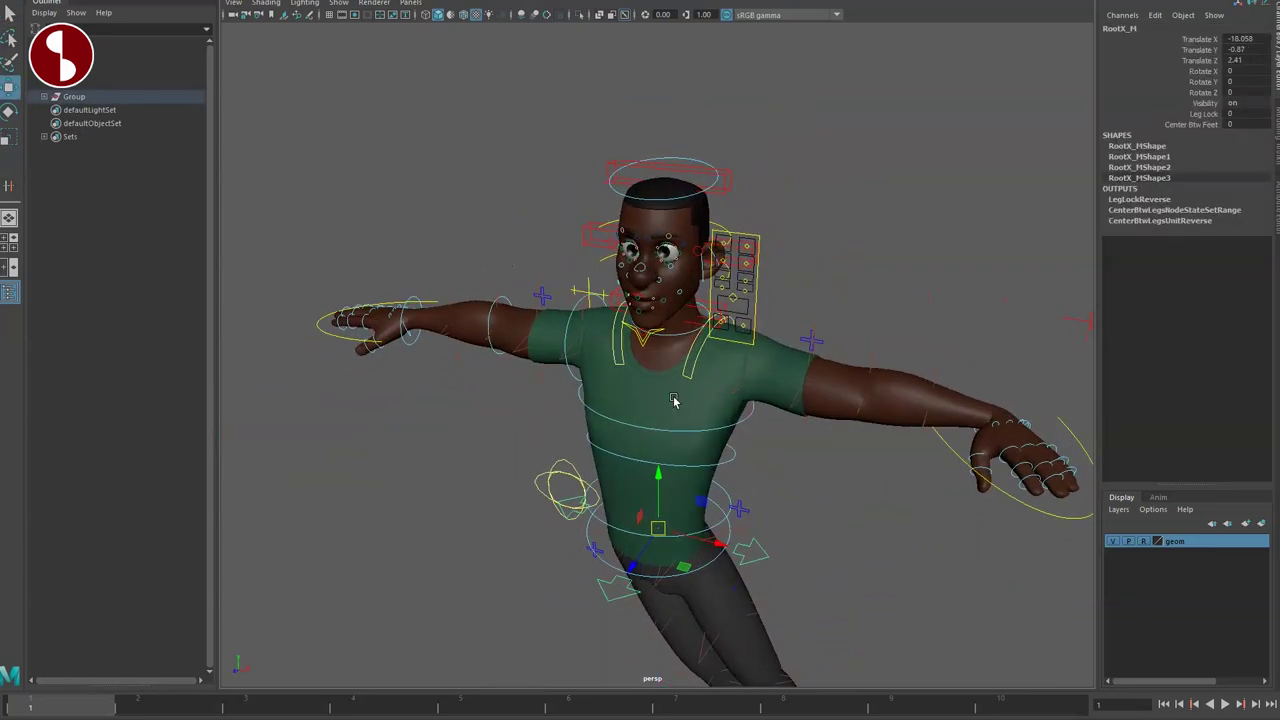
Try the eye control AimEye_M with Follow at 0 and Aim at 0 and 10, moving the control around
left_click(589, 289)
left_click(1215, 158)
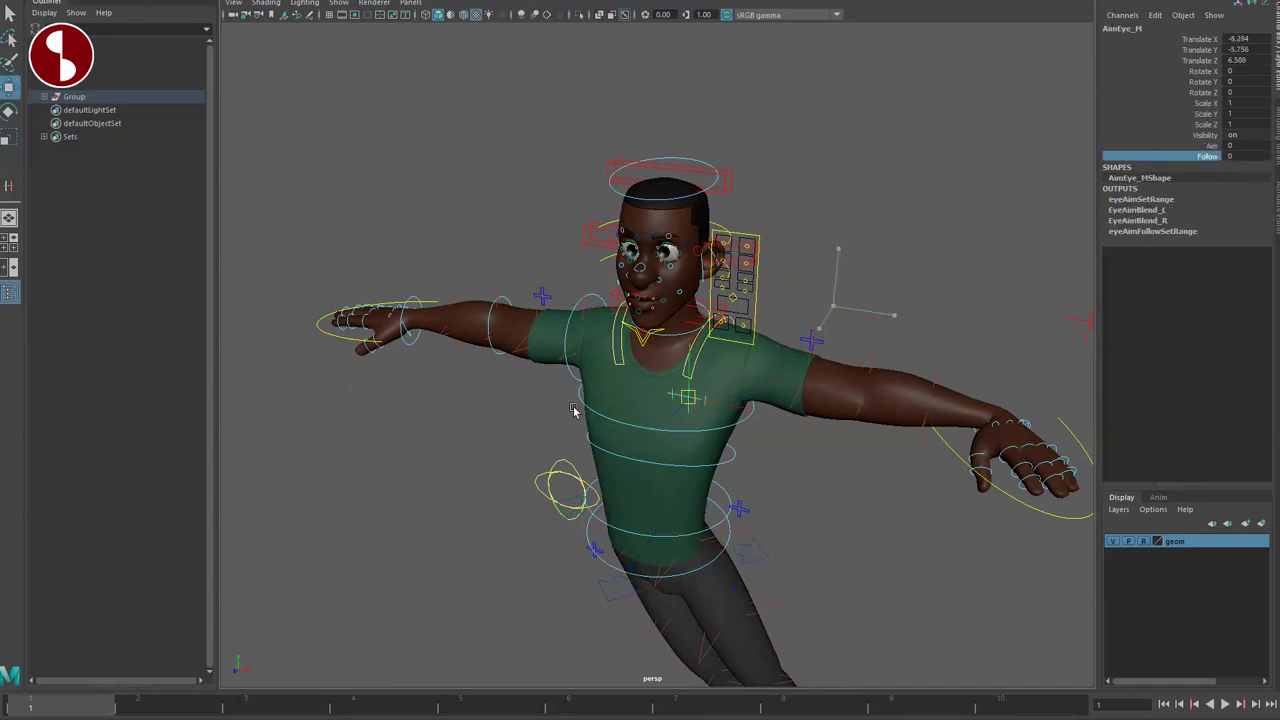
left_click(1203, 146)
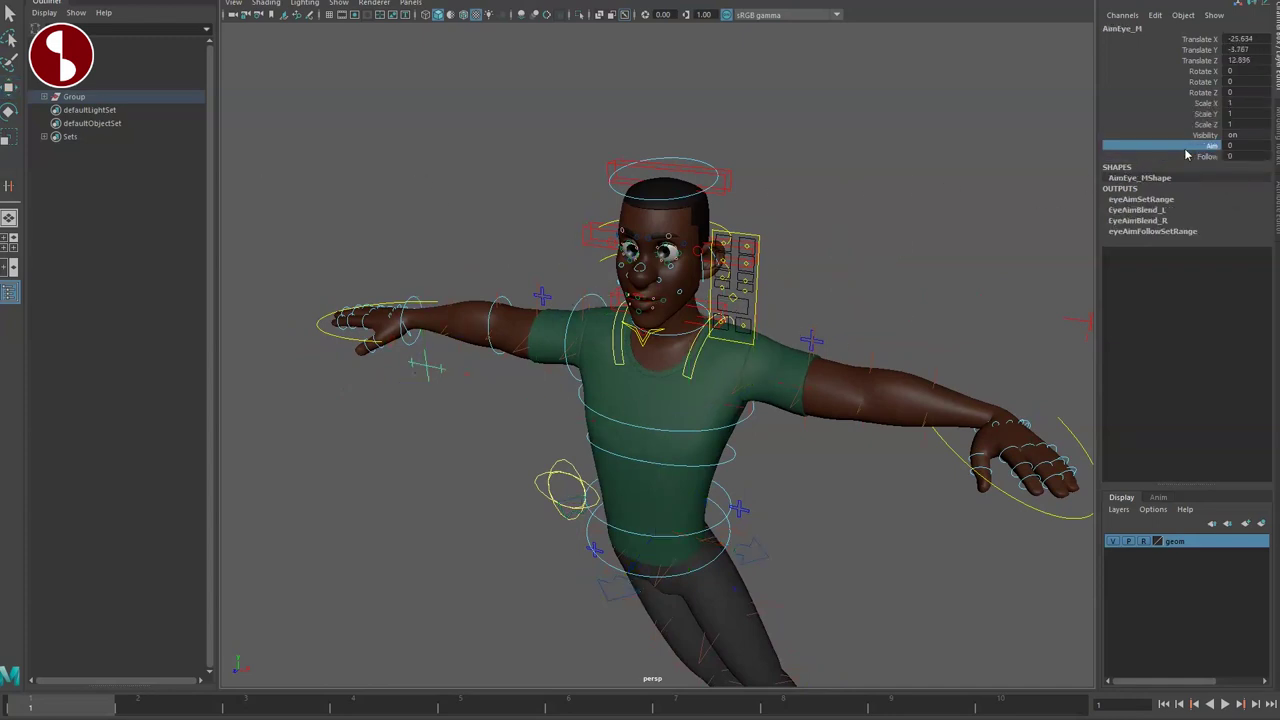
left_click(430, 385)
left_click(428, 367)
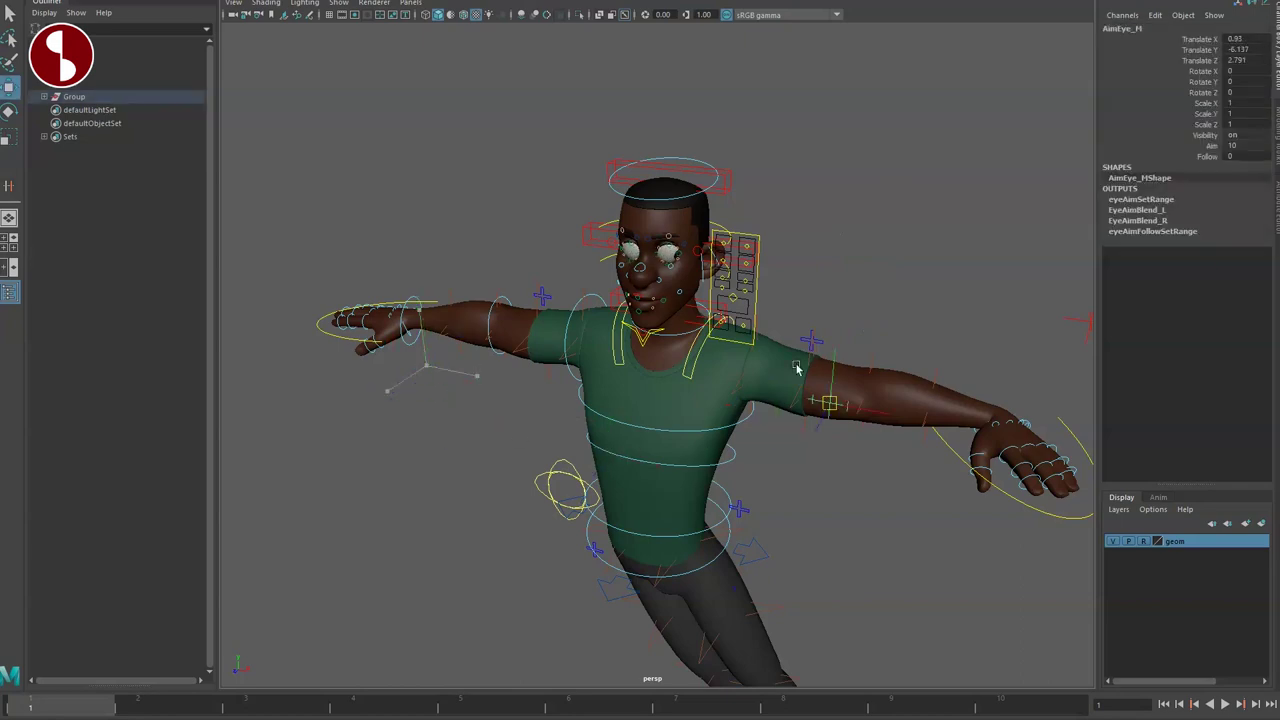
Try shifting the body root RootX_M sideways to test the eye aim, and undo back past the AimEye_M changes
right_click_drag(661, 428, 512, 369, "alt")
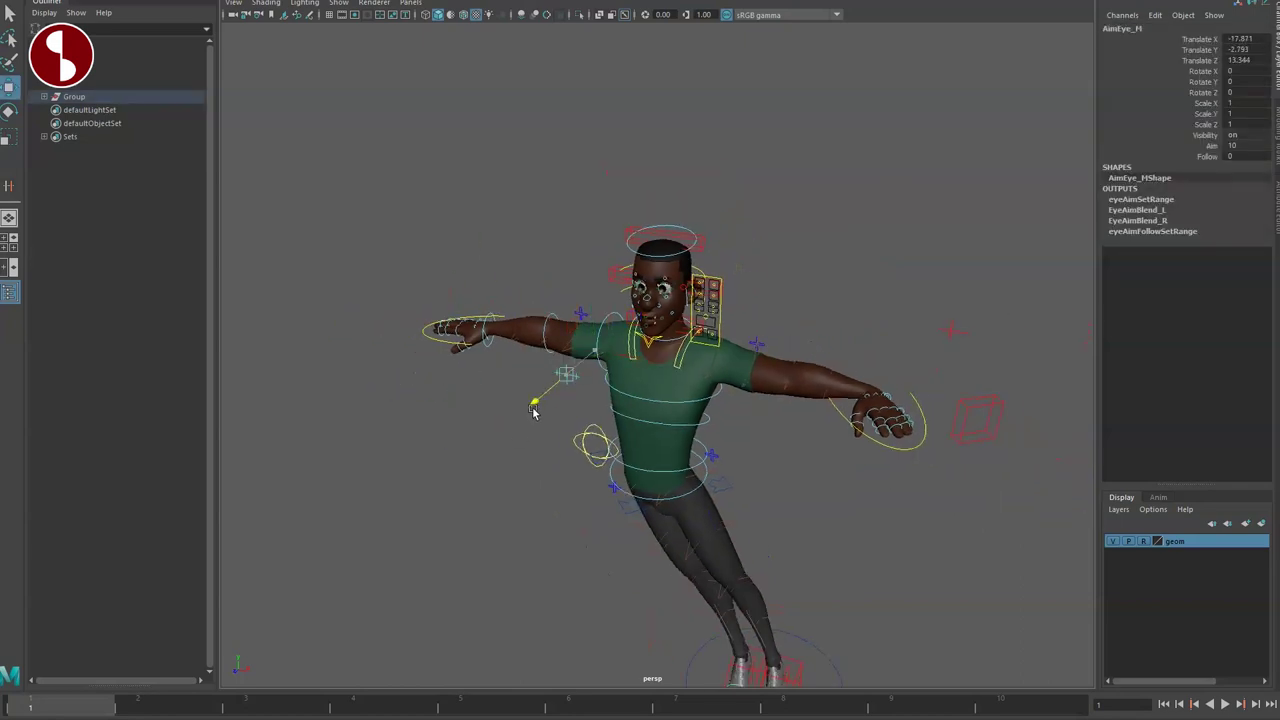
left_click(727, 490)
left_click_drag(721, 487, 579, 479)
key("ctrl+z")
key("ctrl+z")
key("ctrl+z")
key("ctrl+z")
key("ctrl+z")
key("ctrl+z")
key("ctrl+z")
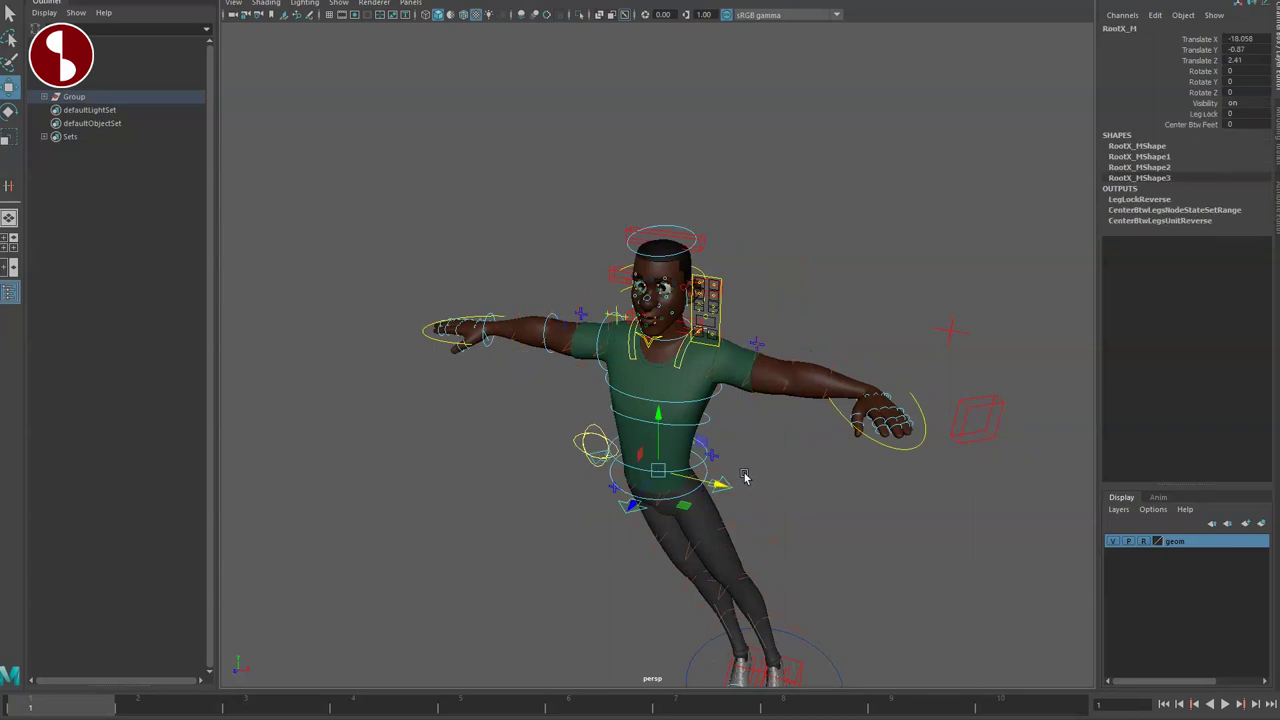
Undo the body root move and the remaining lip and nose control moves
middle_click_drag(667, 421, 597, 437, "alt")
scroll(597, 437, "up", 10)
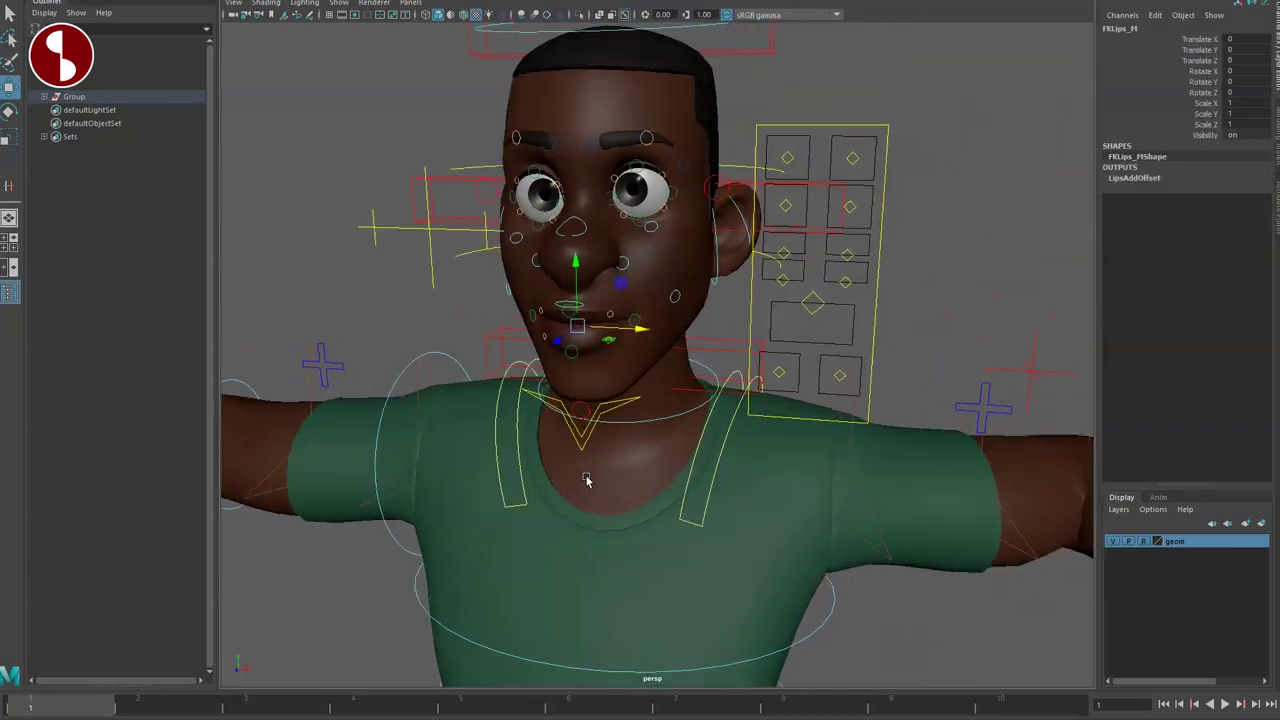
left_click_drag(688, 443, 755, 459, "alt")
key("ctrl+z")
key("ctrl+z")
key("ctrl+z")
key("ctrl+z")
key("ctrl+z")
key("ctrl+z")
key("ctrl+z")
key("ctrl+z")
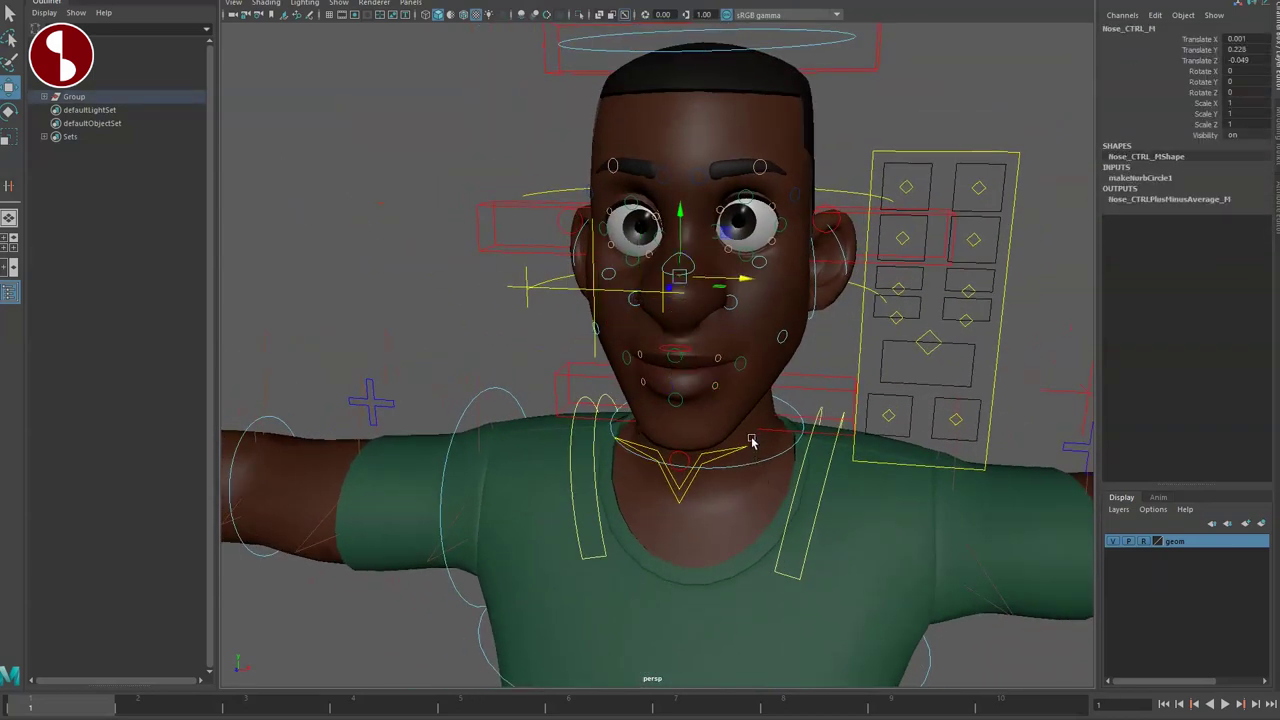
key("ctrl+z")
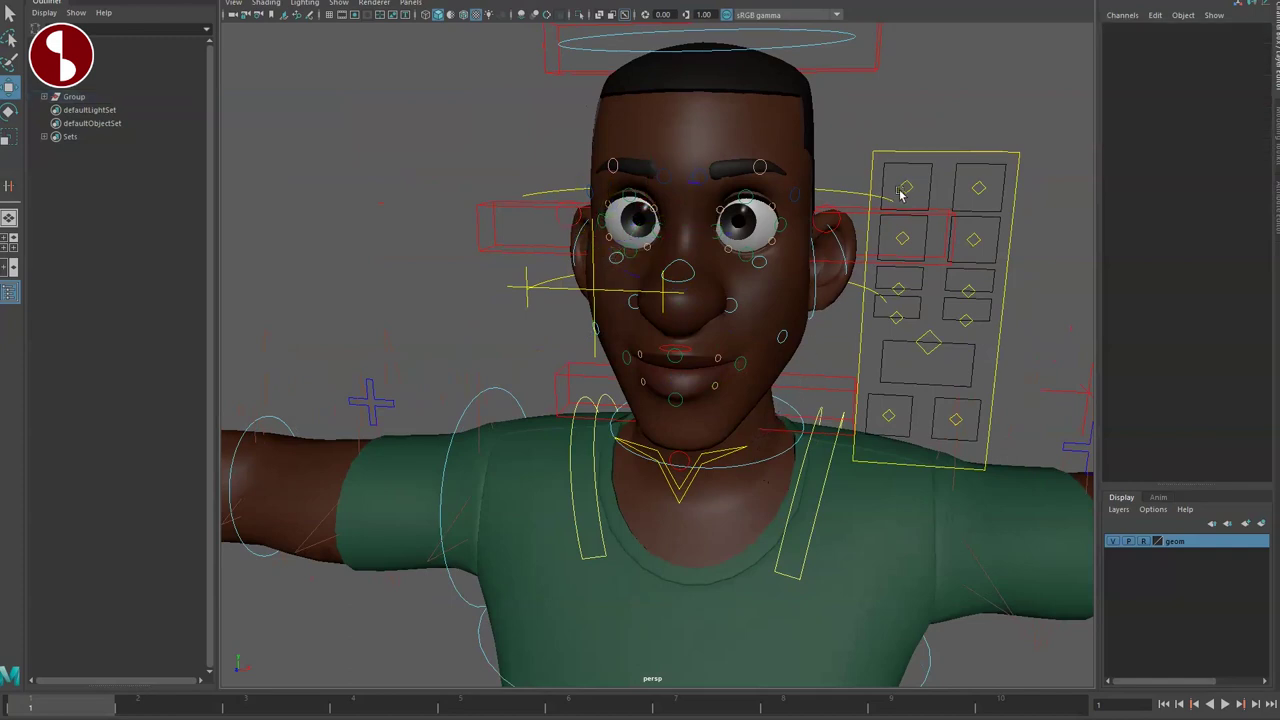
Try moving the right and left brow controls in the face control box, undoing each move
left_click(901, 189)
mouse_move(920, 183)
left_mouse_down()
mouse_move(907, 168)
mouse_move(895, 188)
mouse_move(906, 174)
left_mouse_up()
key("ctrl+z")
left_click(979, 199)
left_click(983, 185)
left_click_drag(1001, 185, 963, 188)
key("ctrl+z")
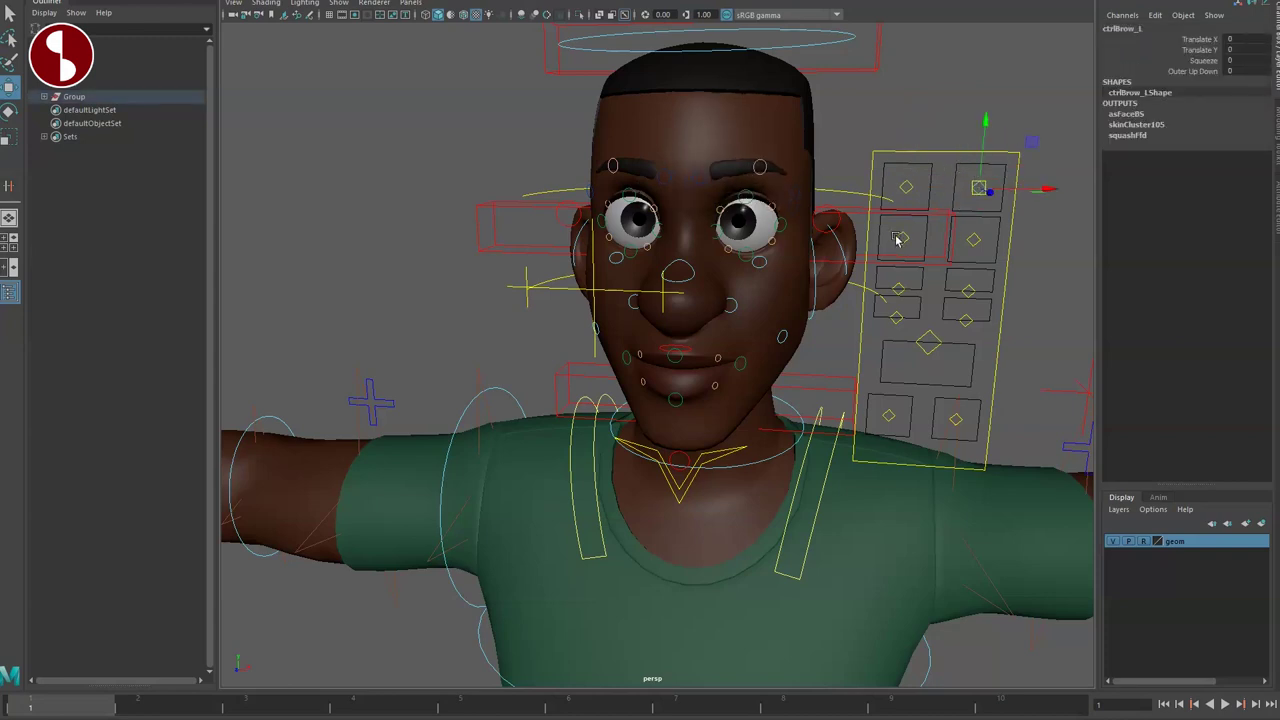
Try moving the right eye control ctrlEye_R to X -0.4, try its Blink attribute and undo the blink
left_click(901, 240)
left_click_drag(904, 241, 875, 253)
mouse_move(896, 235)
left_mouse_down()
mouse_move(874, 234)
mouse_move(884, 243)
left_mouse_up()
key("ctrl+z")
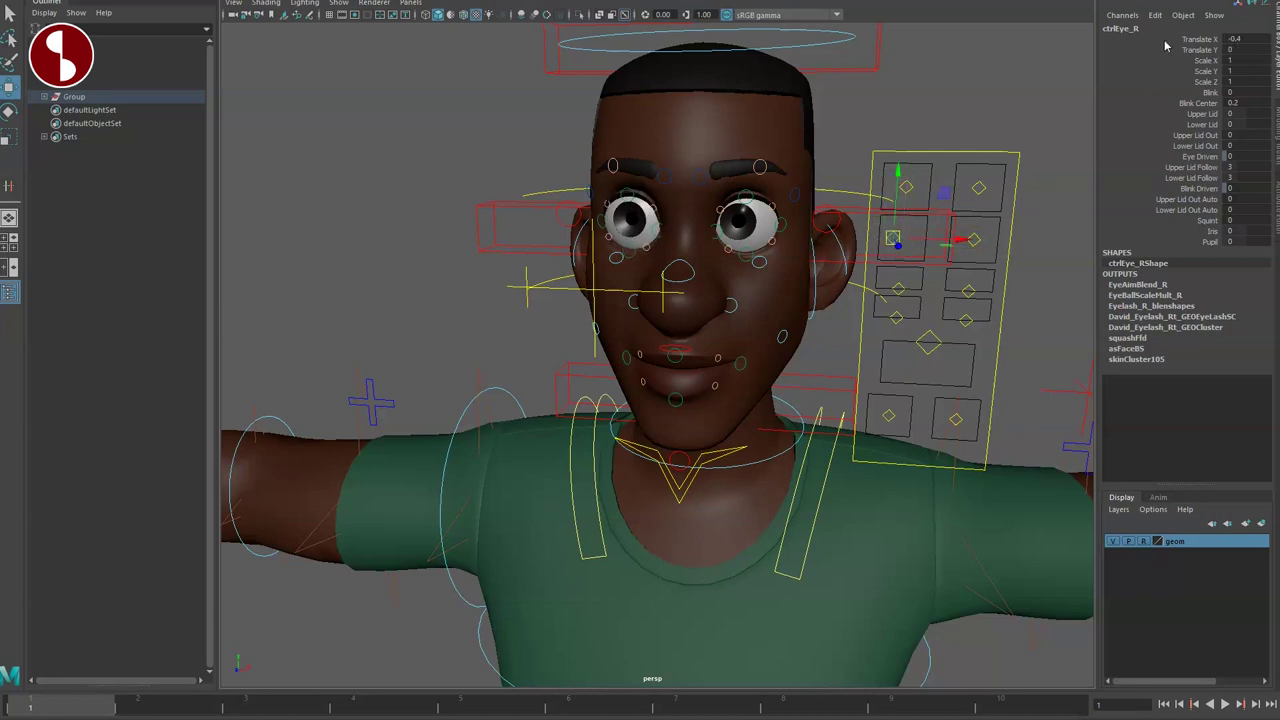
left_click(1204, 93)
middle_click_drag(1017, 84, 1040, 102)
key("ctrl+z")
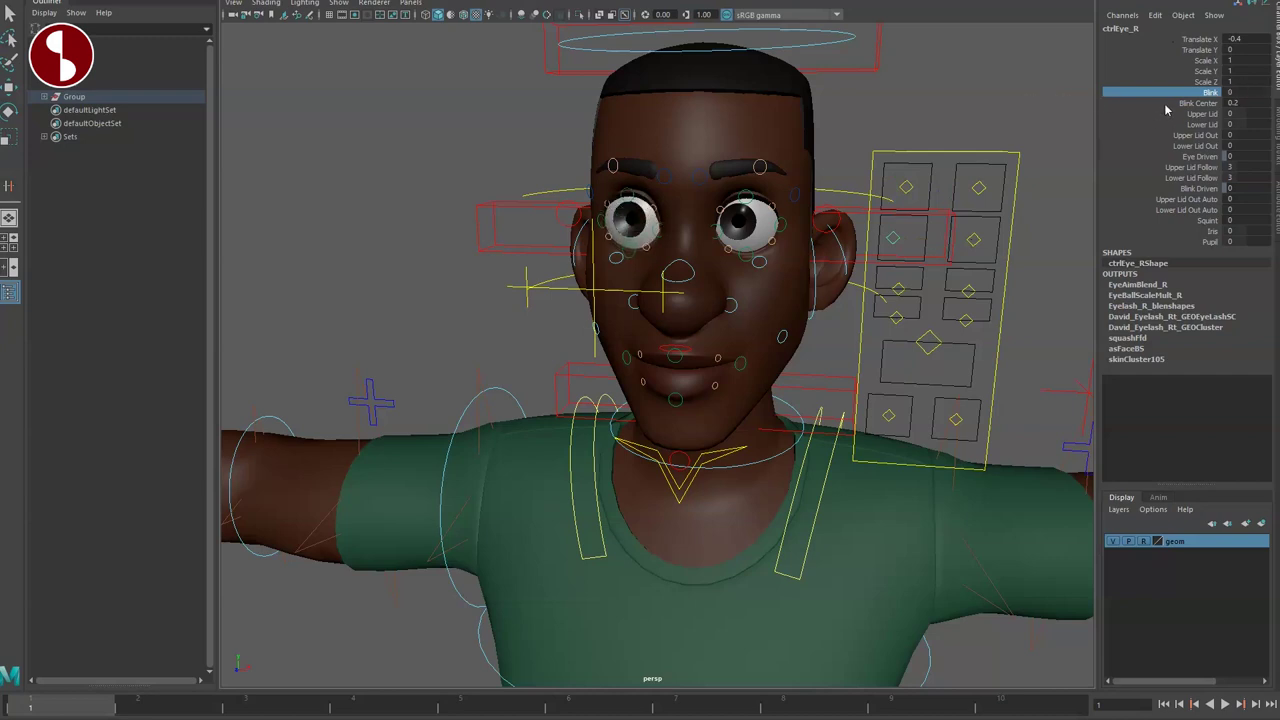
Go through the lid, iris and pupil attributes of ctrlEye_R, and undo the attribute changes and the eye move
left_click(1166, 105)
left_click_drag(1181, 115, 1146, 147)
left_click(1167, 157)
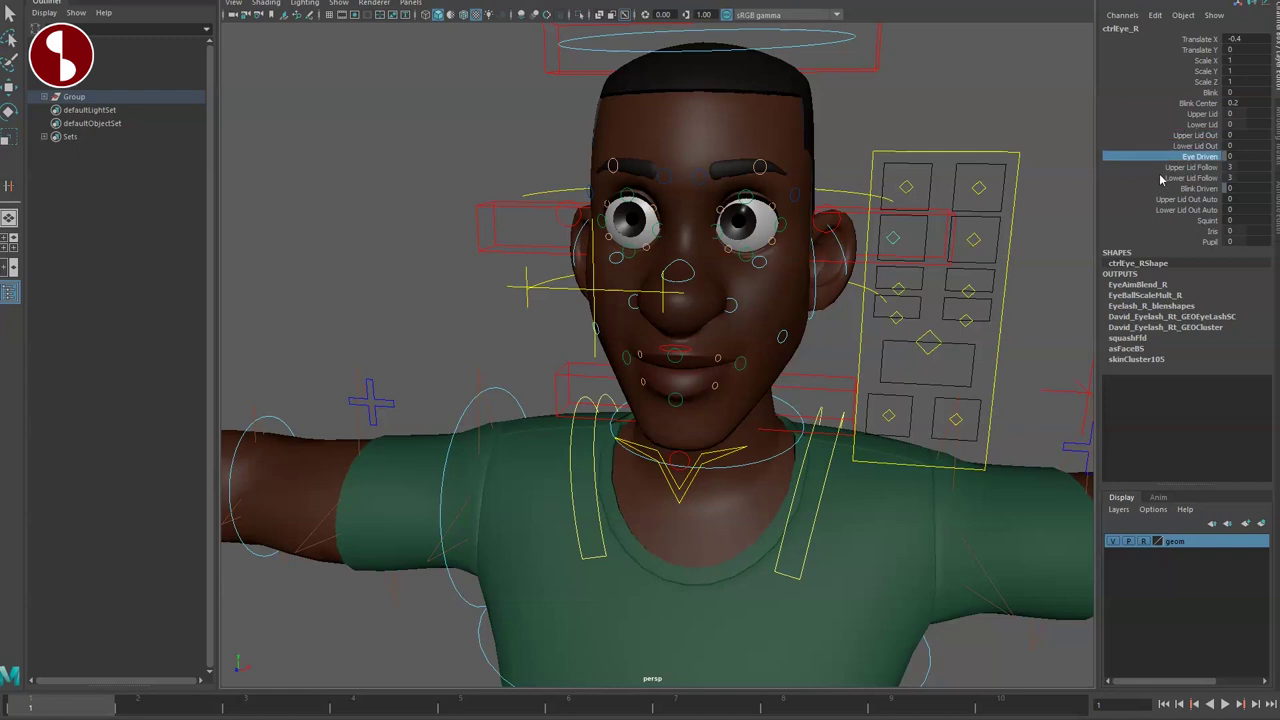
left_click(1194, 233)
middle_click_drag(1023, 213, 1088, 233)
key("ctrl+z")
left_click(1204, 243)
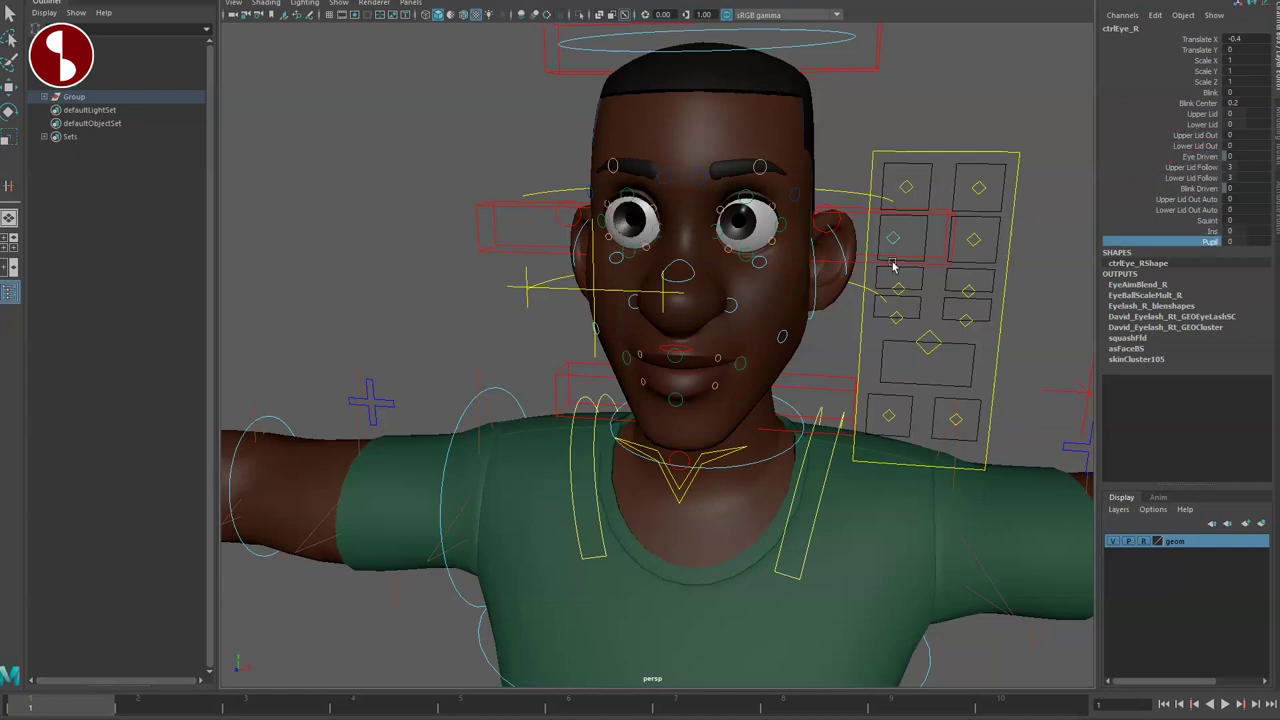
key("ctrl+z")
left_click_drag(924, 314, 912, 262, "alt")
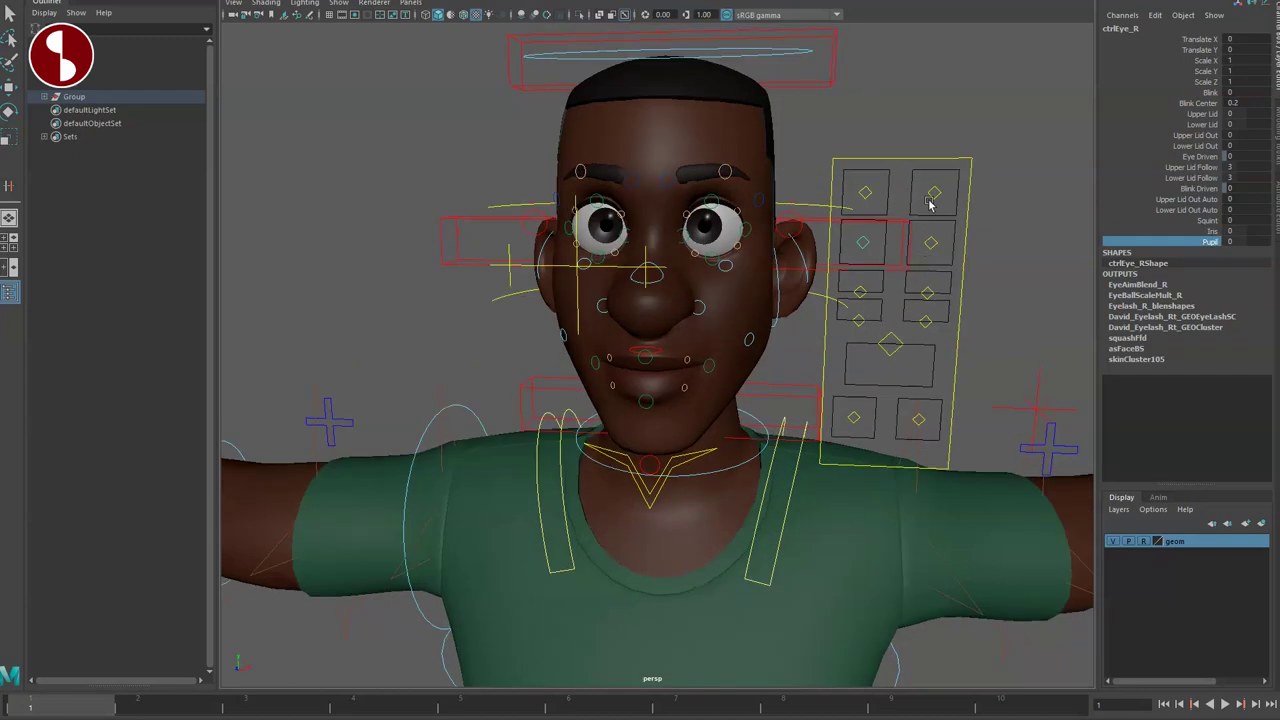
Try the left brow control ctrlBrow_L with Squeeze at 10 and with Outer Up Down changed, undoing each change
left_click(933, 193)
left_click(1158, 61)
middle_click_drag(970, 108, 1153, 134)
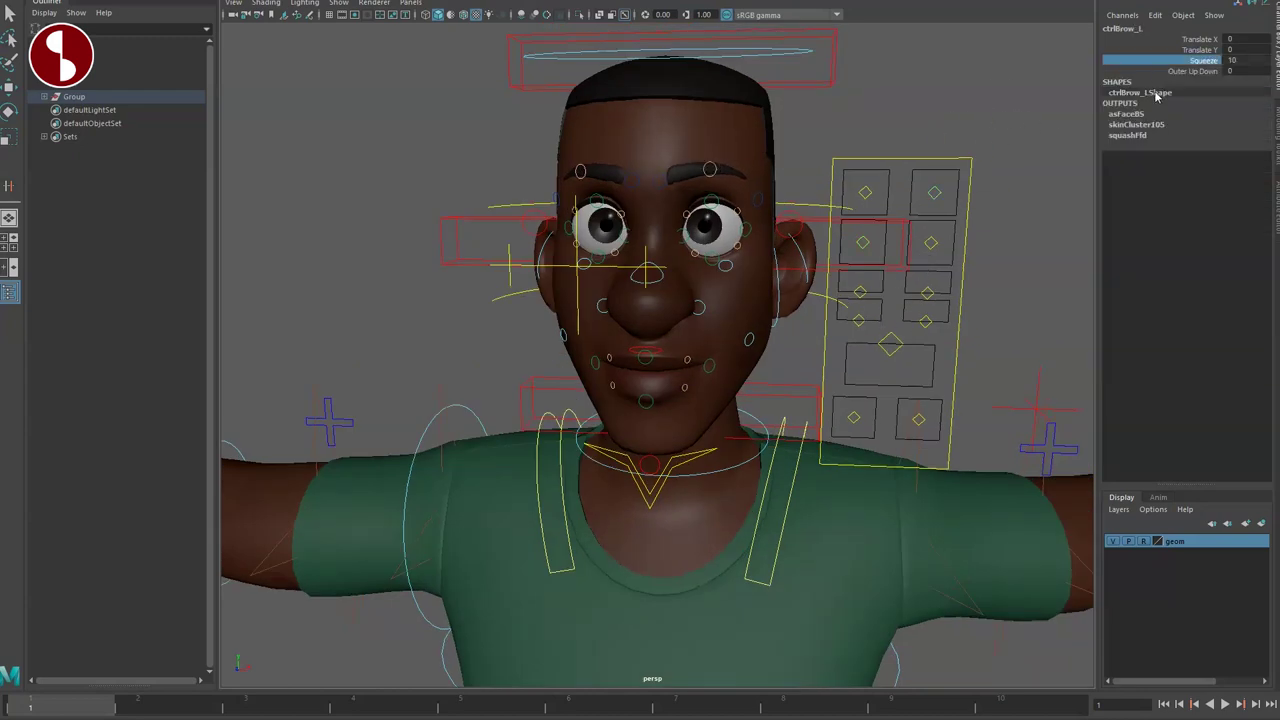
key("ctrl+z")
left_click(1162, 71)
middle_click_drag(1050, 95, 1108, 86)
key("ctrl+z")
Try the control just above ctrlNose_R and undo it, and move ctrlNose_R to about X -0.63 and Y 0.94
left_click(860, 292)
key("w")
left_click_drag(880, 280, 856, 336)
key("ctrl+z")
left_click(860, 322)
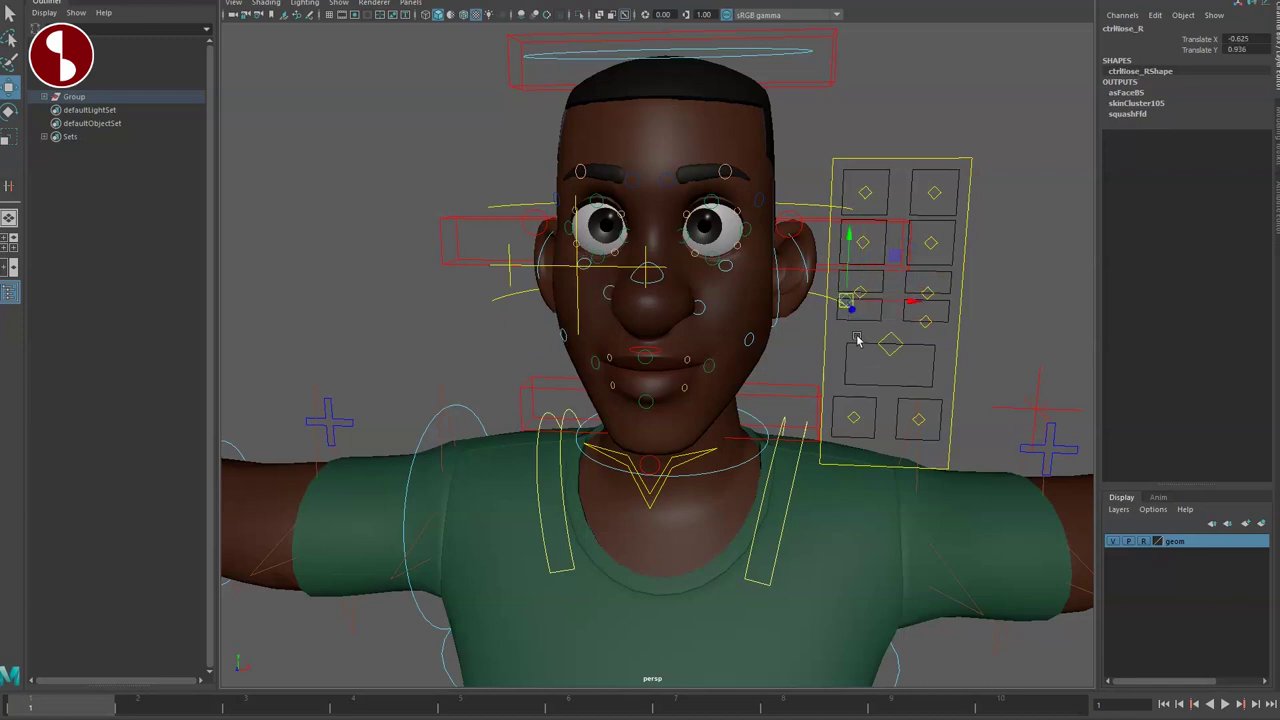
Try moving the mouth control ctrlMouth_M around its box and undo the move
left_click(884, 357)
middle_click_drag(891, 354, 938, 372)
left_click_drag(938, 370, 889, 322)
key("ctrl+z")
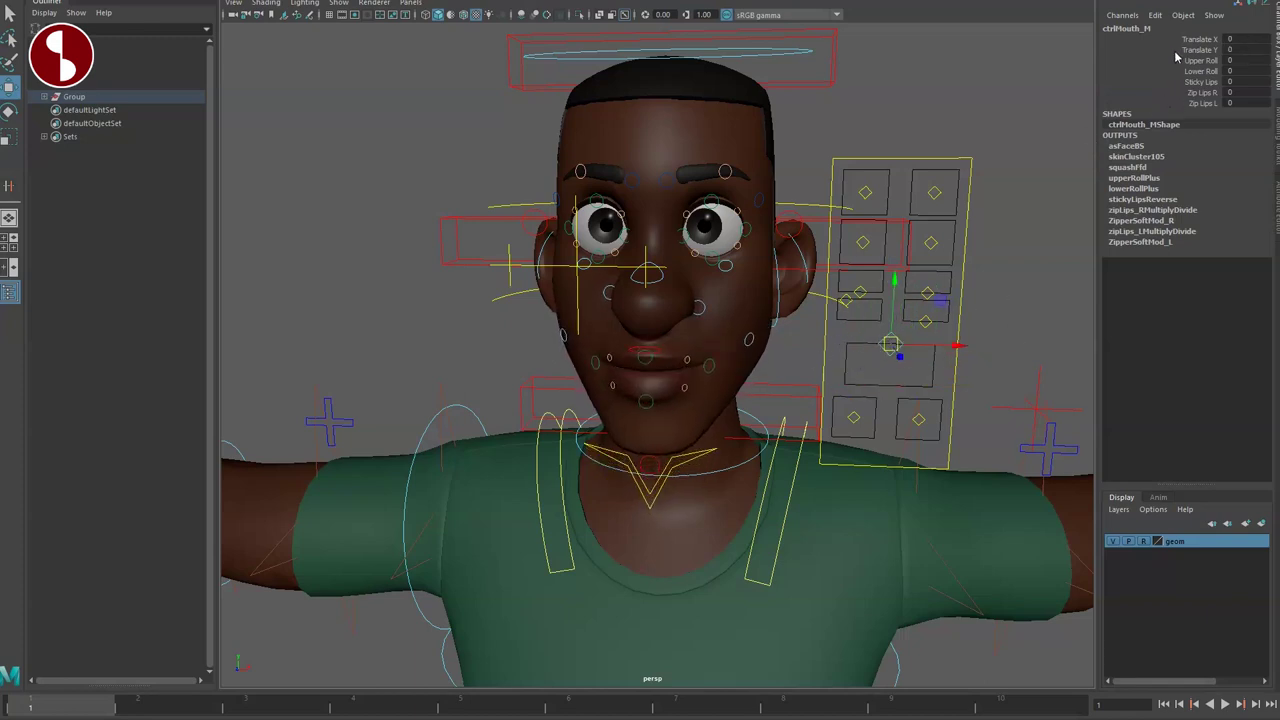
Try the Lower Roll and Zip Lips R attributes of ctrlMouth_M, and undo the changes
left_click(1176, 61)
left_click(1173, 71)
middle_click_drag(1010, 86, 1085, 105)
key("ctrl+z")
left_click(1165, 93)
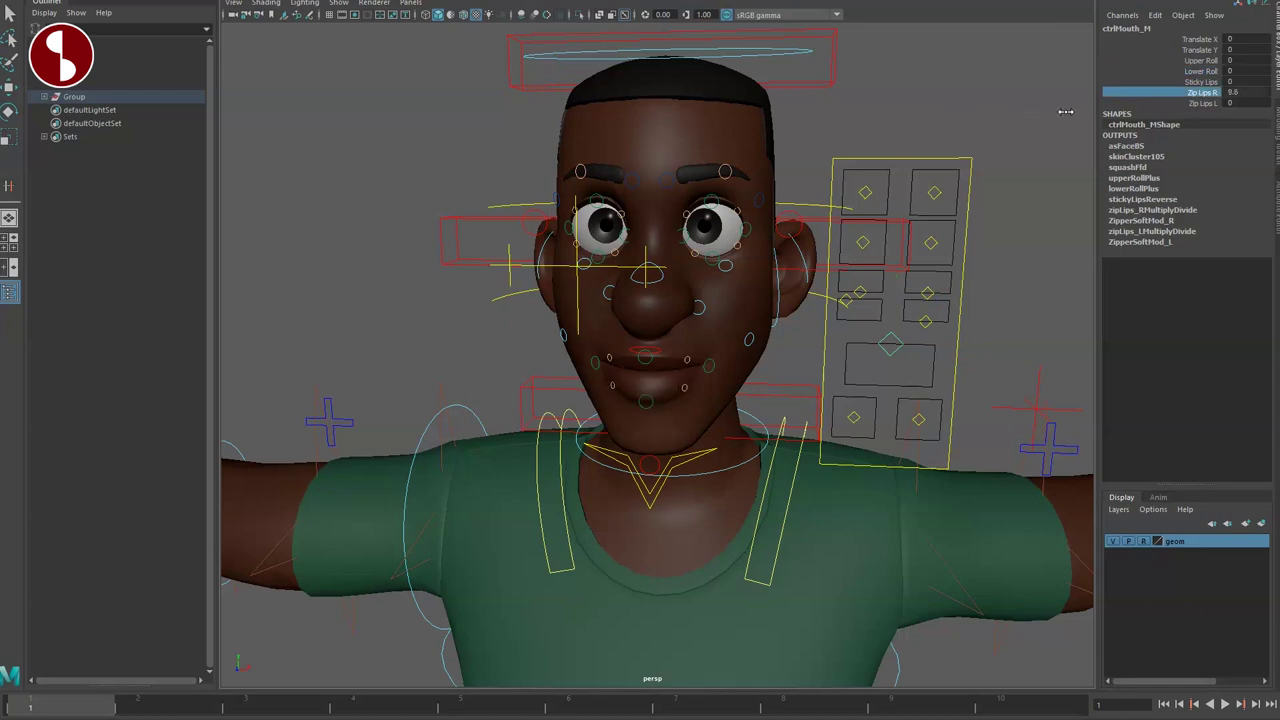
key("ctrl+z")
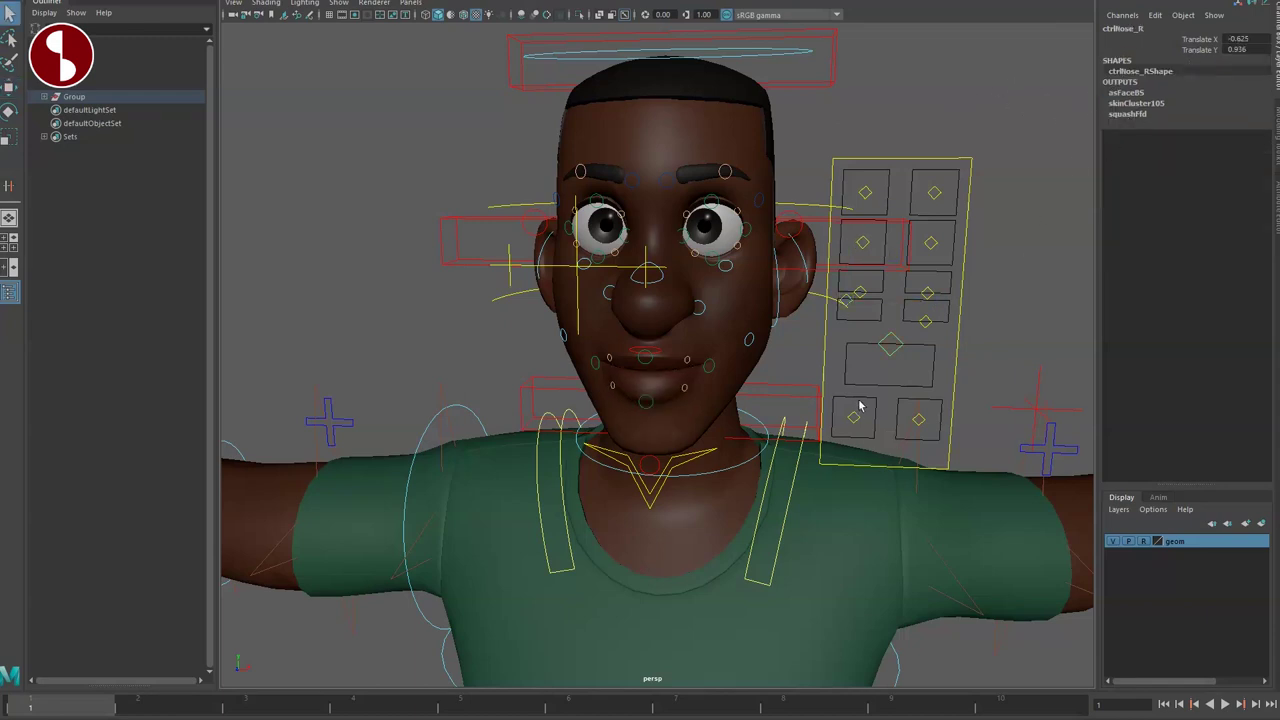
Try moving ctrlMouthCorner_R to about X -0.73 and Y -0.08 with its Smile Corner attribute, undo it and clear the selection
left_click(855, 418)
mouse_move(856, 417)
left_mouse_down()
mouse_move(837, 441)
mouse_move(808, 427)
mouse_move(886, 402)
mouse_move(866, 400)
left_mouse_up()
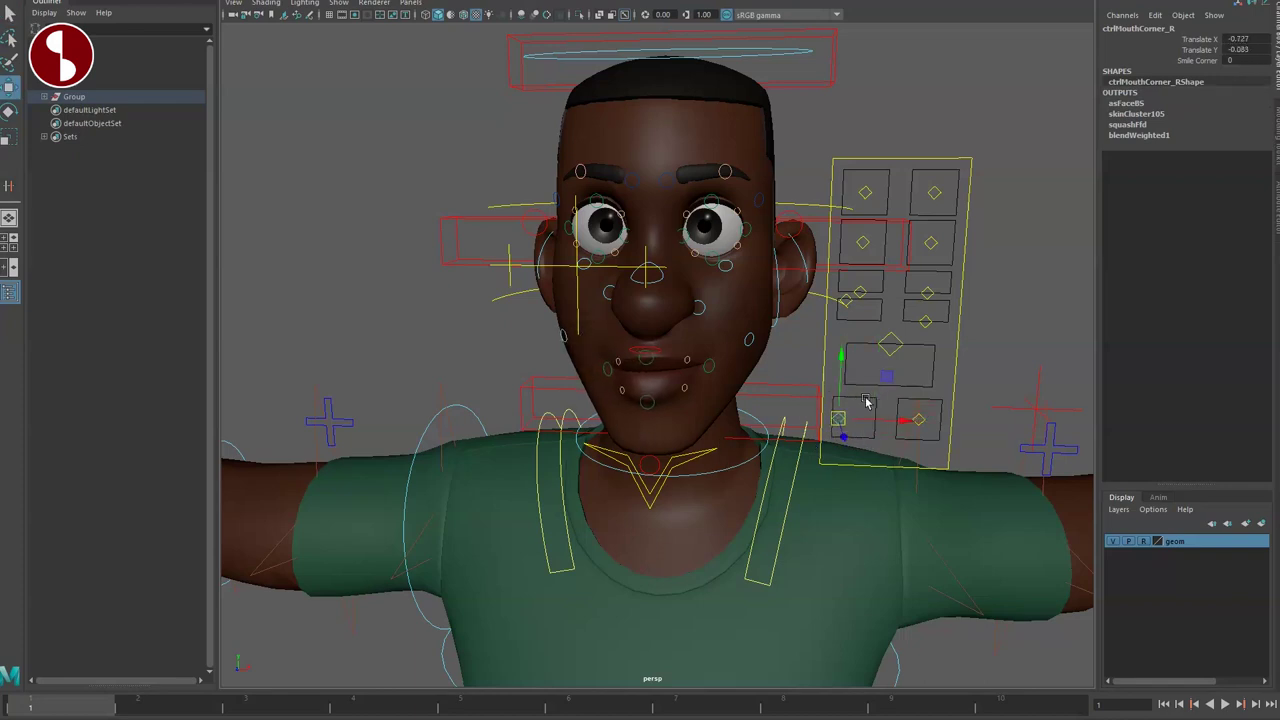
left_click(1150, 61)
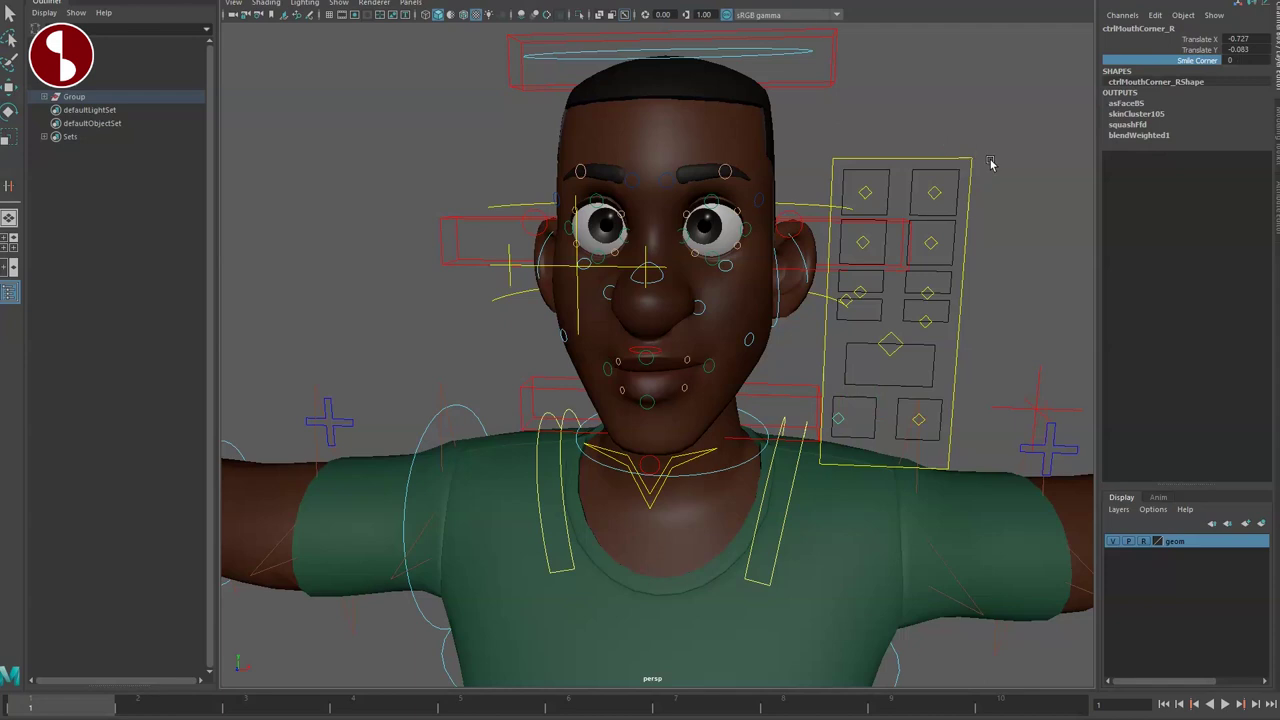
key("ctrl+z")
key("ctrl+z")
left_click_drag(853, 438, 919, 349)
left_click(438, 365)
Try moving the whole face control box ctrlBox up and away from the head, to about X 12.1, Y 79.6 and Z 1.1
left_click_drag(882, 235, 911, 312, "alt")
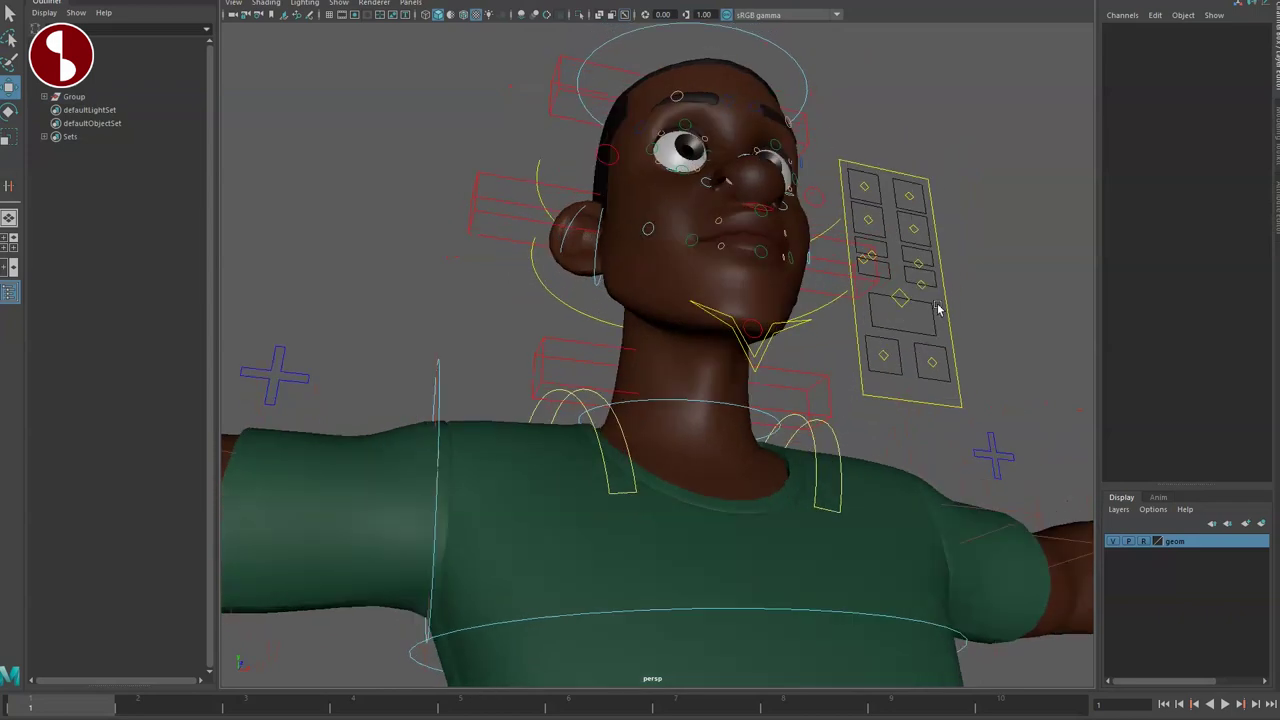
left_click(944, 328)
left_click_drag(846, 399, 788, 408, "alt")
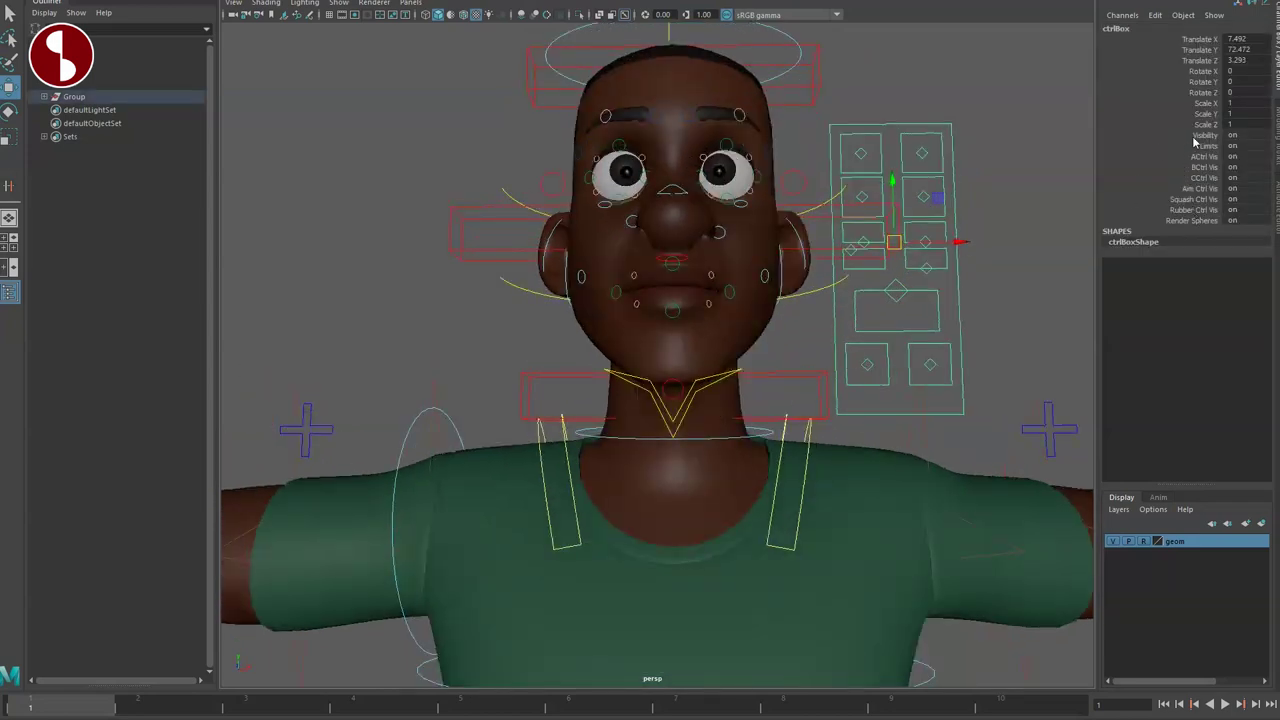
left_click_drag(887, 242, 977, 156)
scroll(946, 220, "down", 5)
left_click_drag(792, 250, 859, 274, "alt")
scroll(870, 340, "up", 4)
left_click_drag(880, 420, 833, 352, "alt")
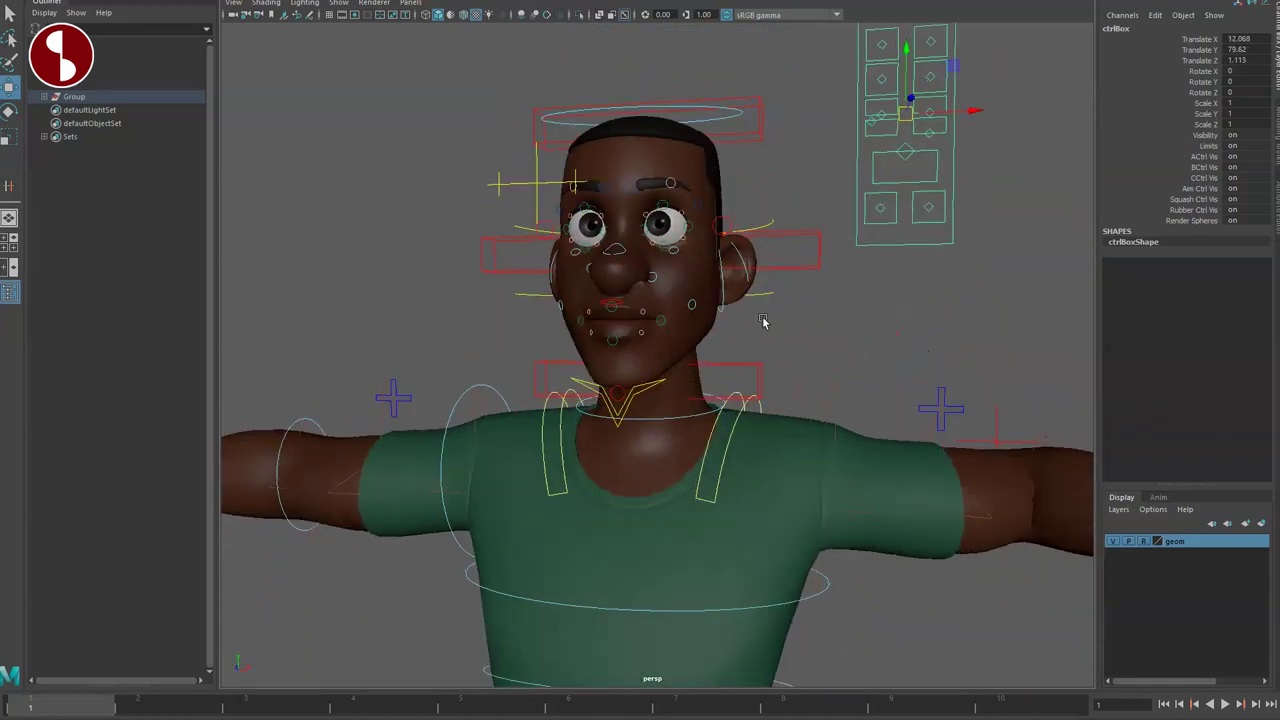
Clear the selection, frame the full character from the front and hide the rig controls
left_click_drag(647, 355, 768, 378, "alt")
left_click(575, 386)
key("f")
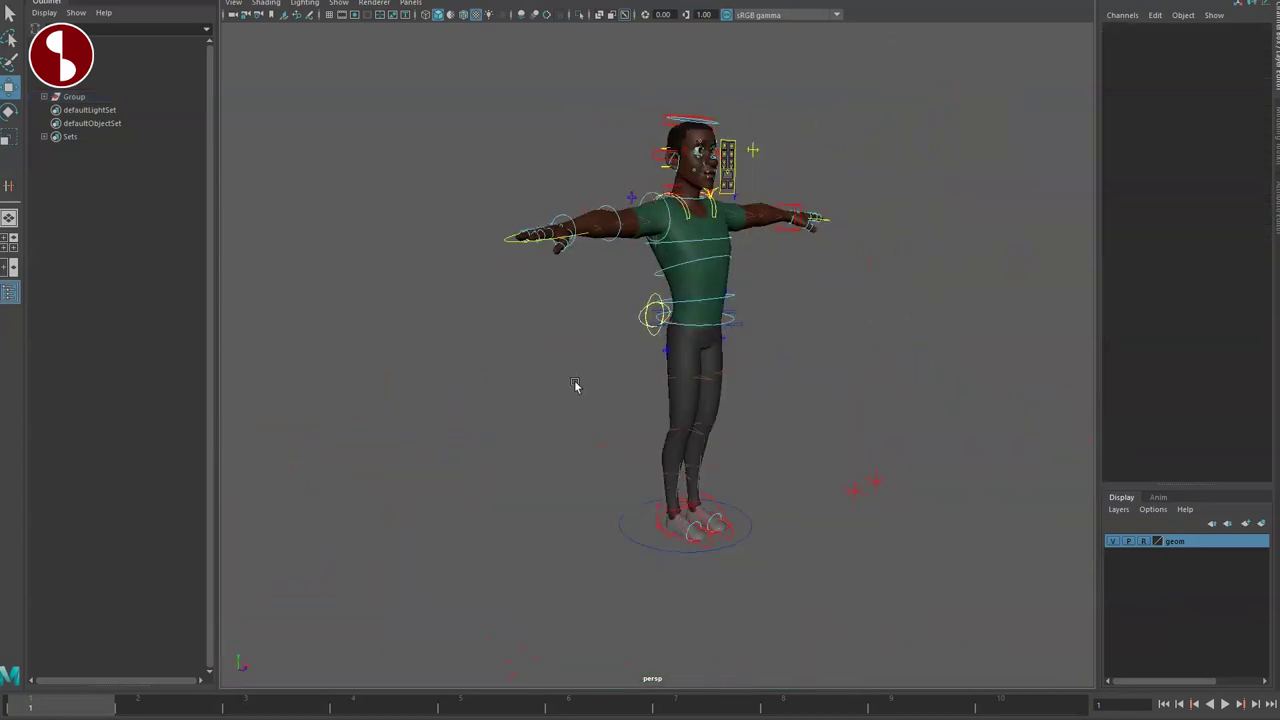
left_click_drag(575, 386, 532, 399, "alt")
left_click(640, 520)
left_click_drag(526, 446, 574, 318, "alt")
left_click(487, 412)
key("f")
key("alt+1")
key("f")
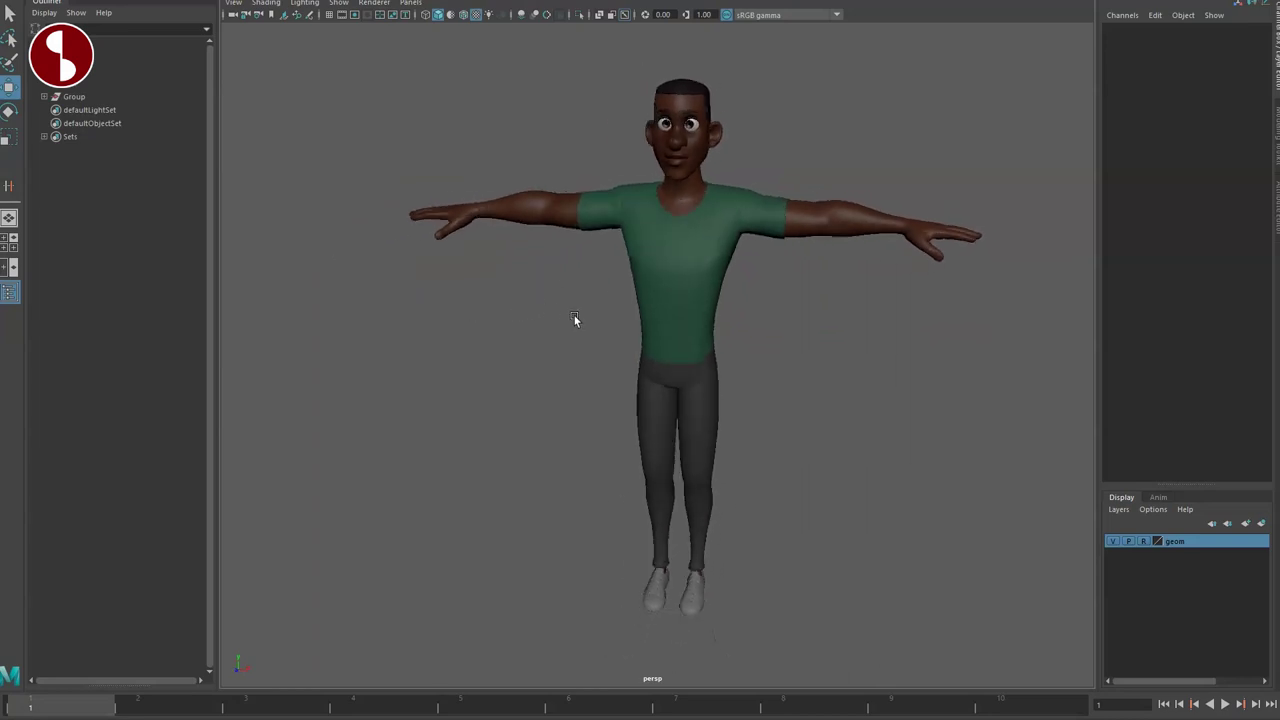